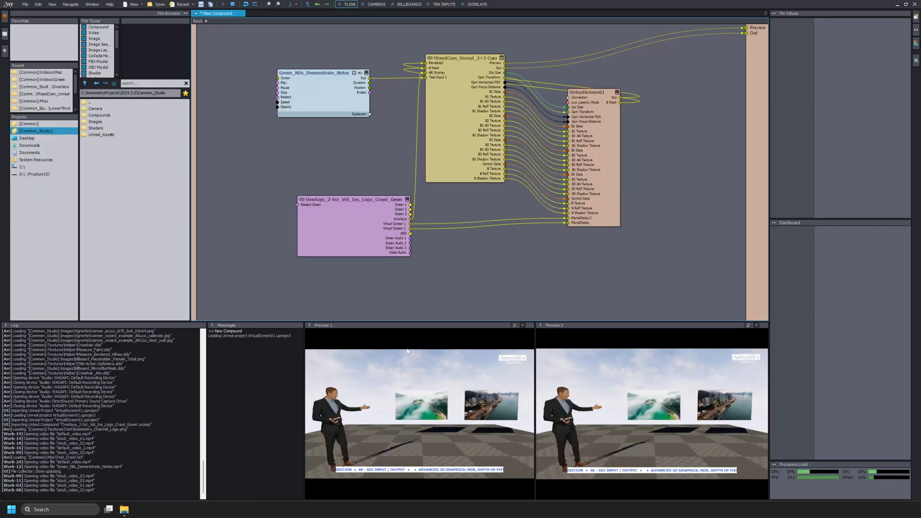
Open the overlays board, play the harbour city video on both virtual screens, and show Virtual Screen 1 in full.
{"action": "left_click", "coordinate": [335, 216]}
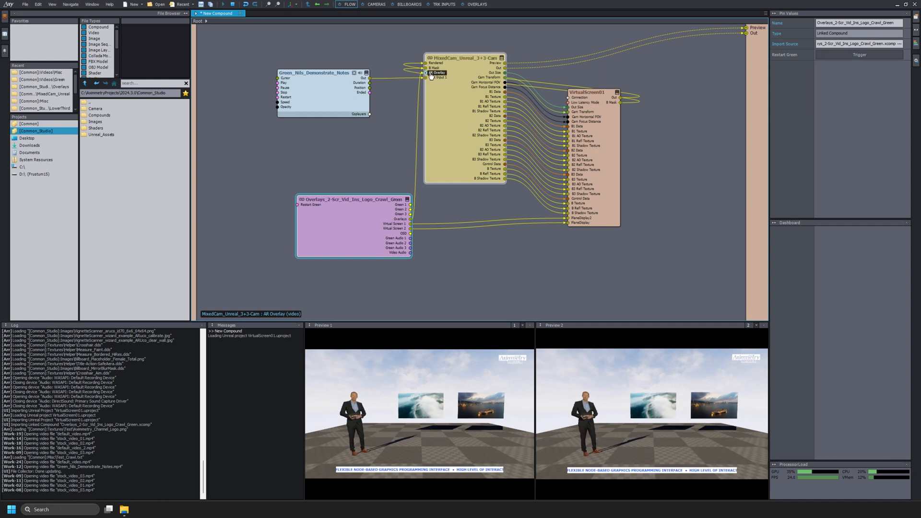
{"action": "left_click", "coordinate": [477, 4]}
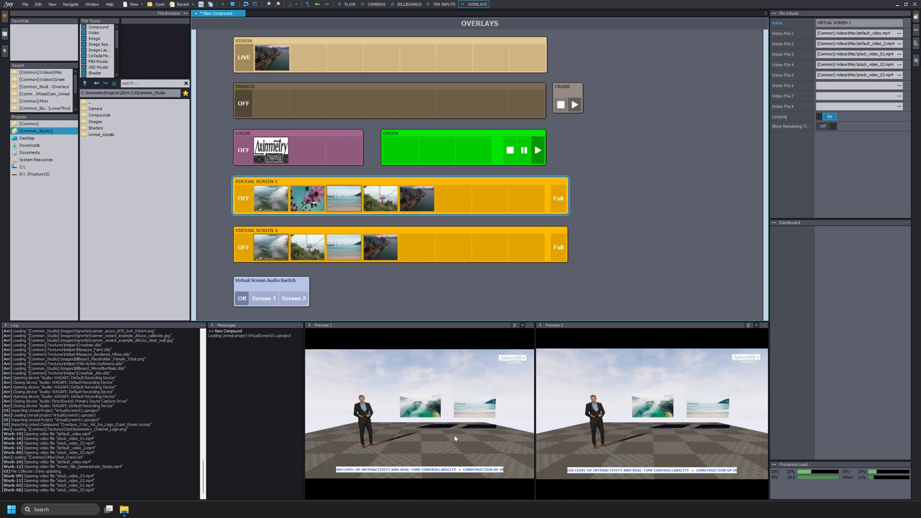
{"action": "left_click", "coordinate": [414, 202]}
{"action": "left_click", "coordinate": [383, 250]}
{"action": "left_click", "coordinate": [559, 198]}
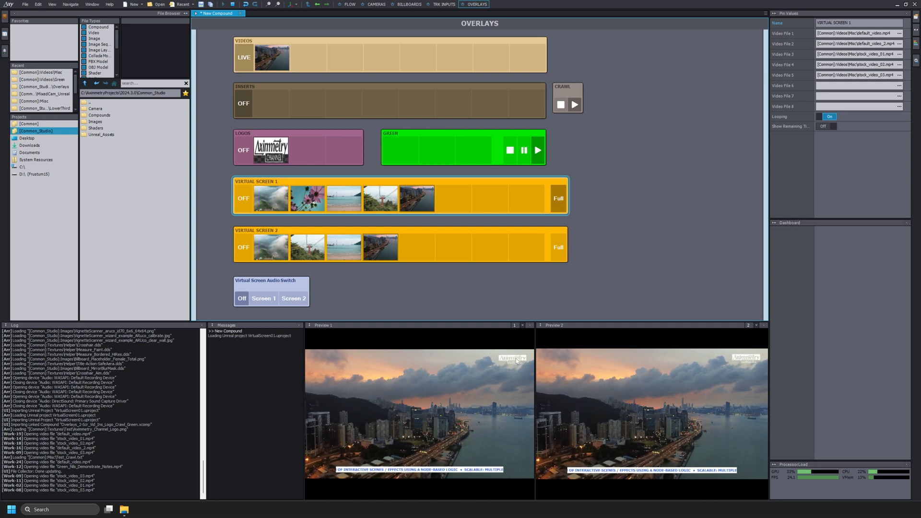
Play the text crawl from the overlays board and return to the flow view.
{"action": "left_click", "coordinate": [575, 106]}
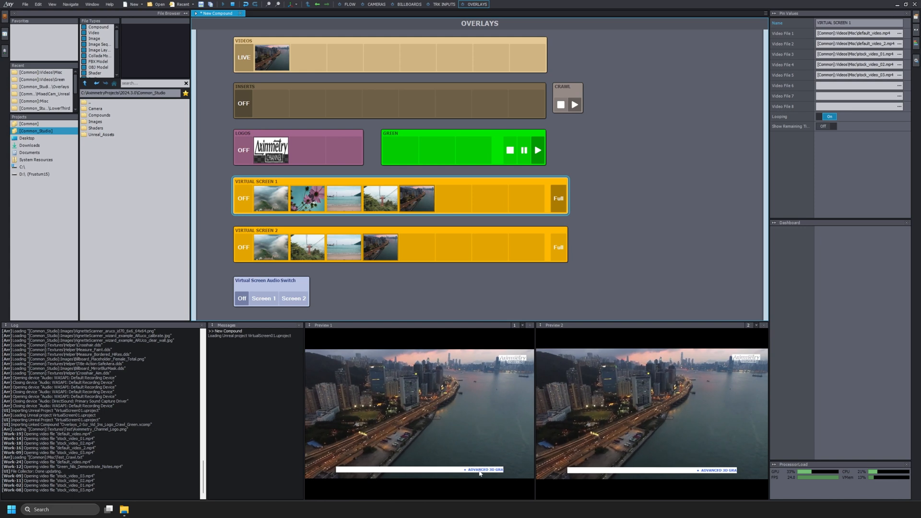
{"action": "left_click", "coordinate": [566, 90]}
{"action": "left_click", "coordinate": [350, 4]}
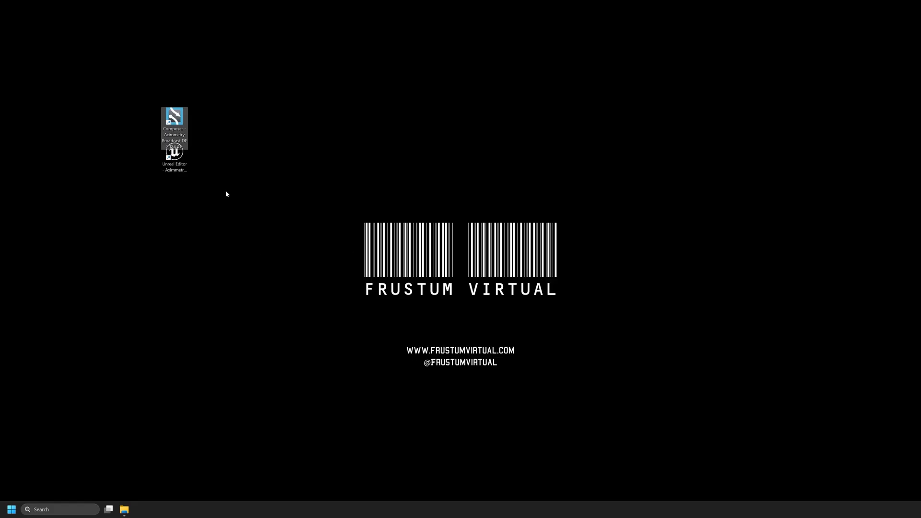
Launch the Aximmetry Unreal Editor and create a project named VirtualScreen from the Aximmetry Blank template.
{"action": "double_click", "coordinate": [174, 153]}
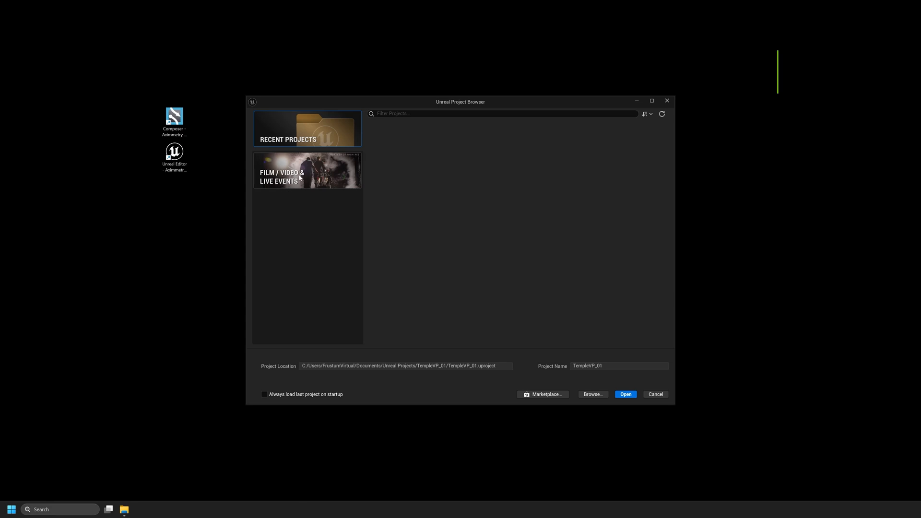
{"action": "left_click", "coordinate": [305, 178]}
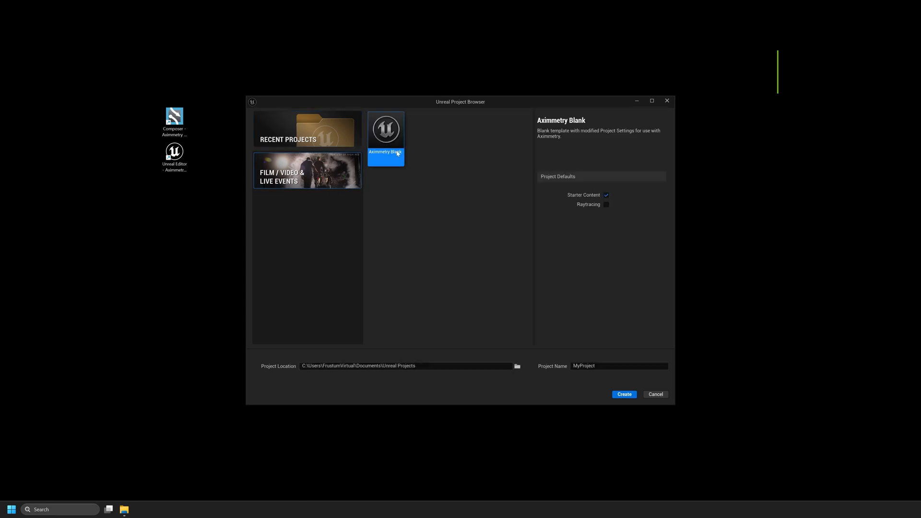
{"action": "left_click_drag", "start_coordinate": [600, 366], "coordinate": [570, 367]}
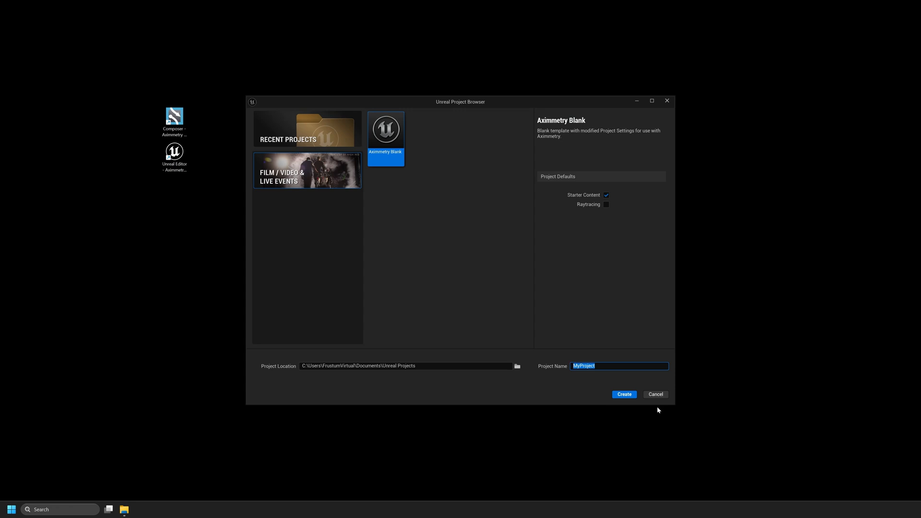
{"action": "type", "text": "VirtualScreen"}
{"action": "left_click", "coordinate": [626, 394]}
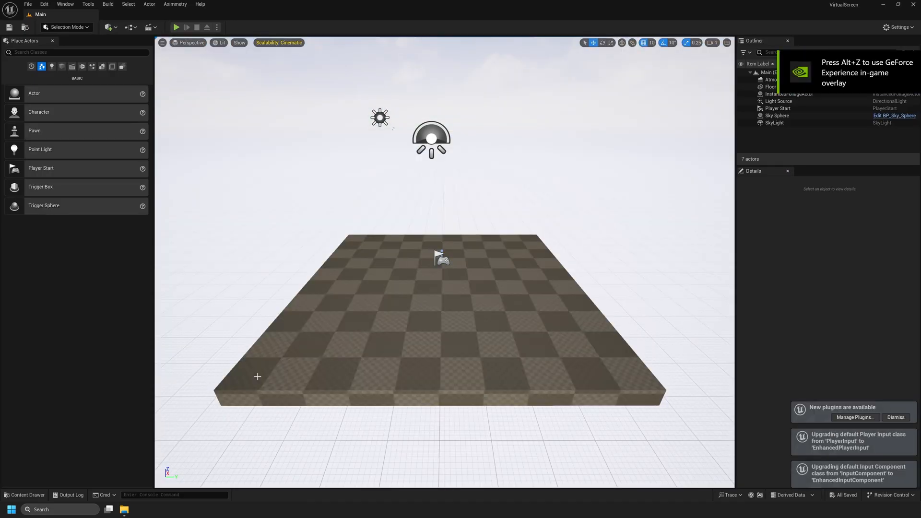
Load an editor layout that docks the Content Browser below the viewport.
{"action": "left_click", "coordinate": [65, 3]}
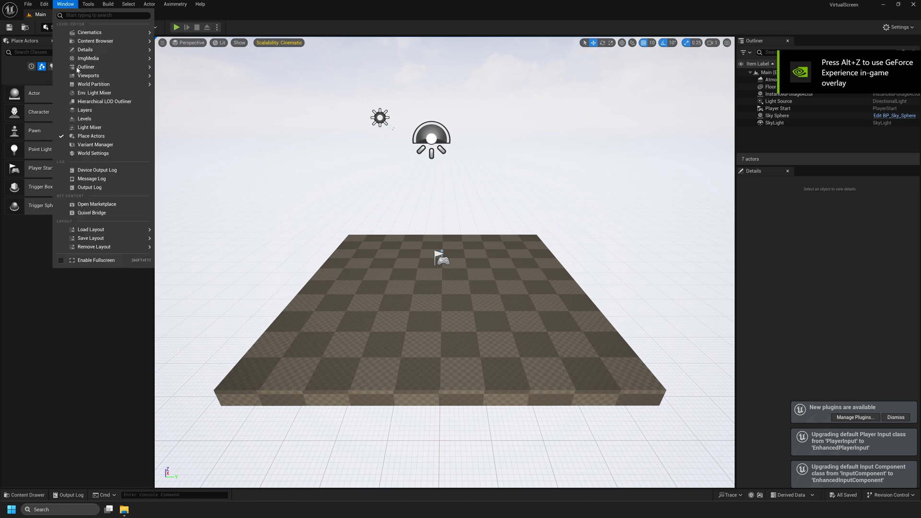
{"action": "mouse_move", "coordinate": [97, 236]}
{"action": "left_click", "coordinate": [178, 249]}
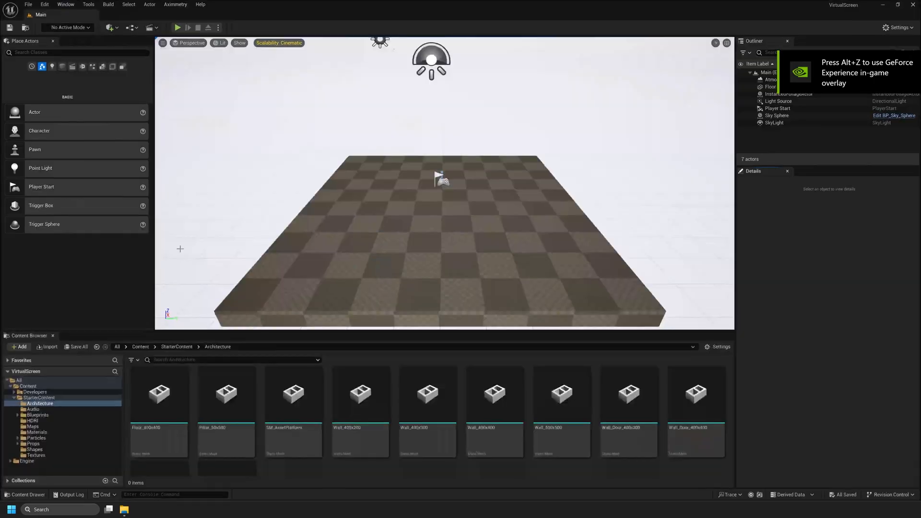
Create a folder named VirtualScreen01 in the project's Content folder.
{"action": "left_click", "coordinate": [140, 347]}
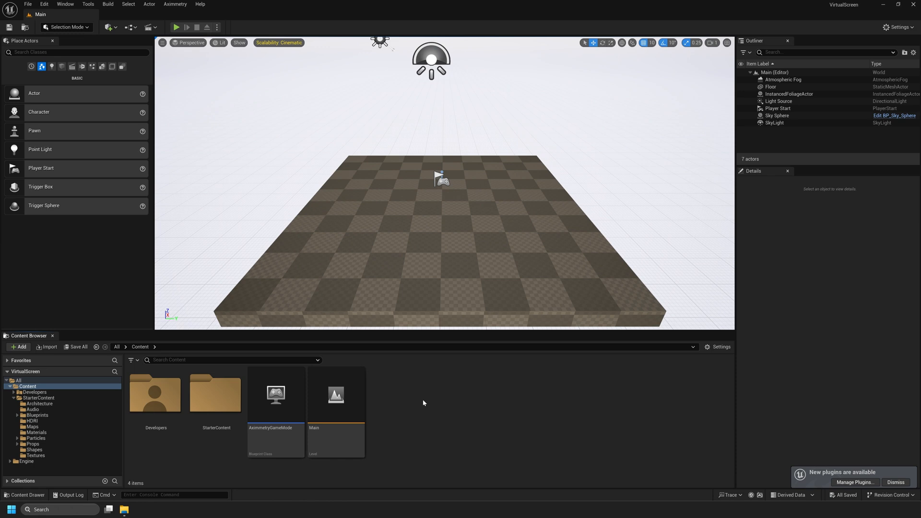
{"action": "right_click", "coordinate": [419, 386]}
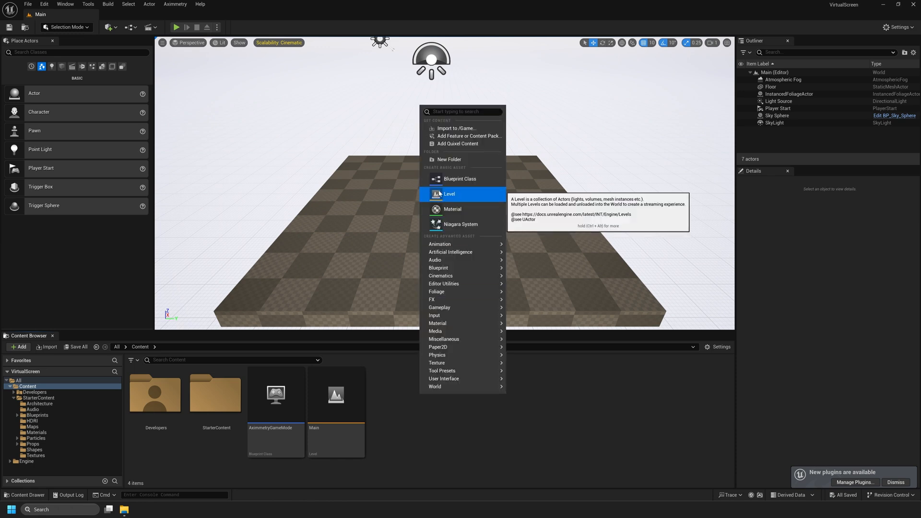
{"action": "left_click", "coordinate": [449, 159]}
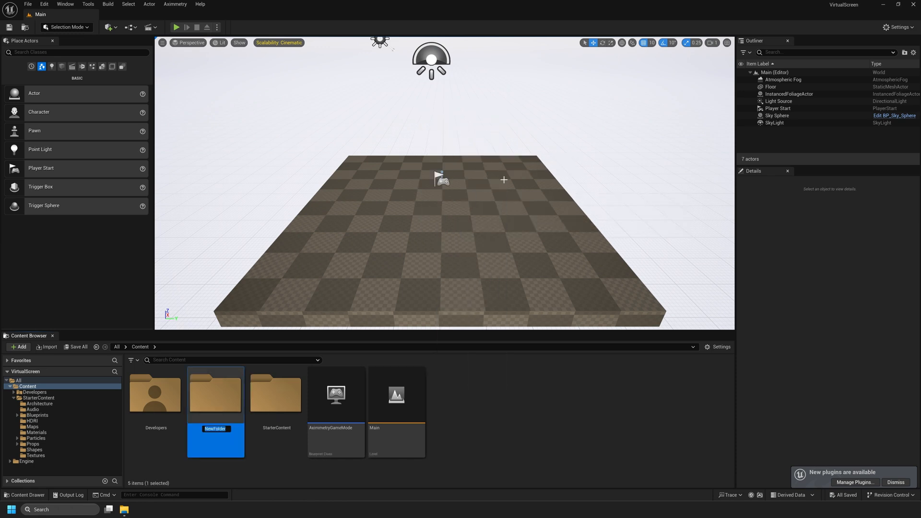
{"action": "type", "text": "VirtualScreen"}
{"action": "key", "text": "Return"}
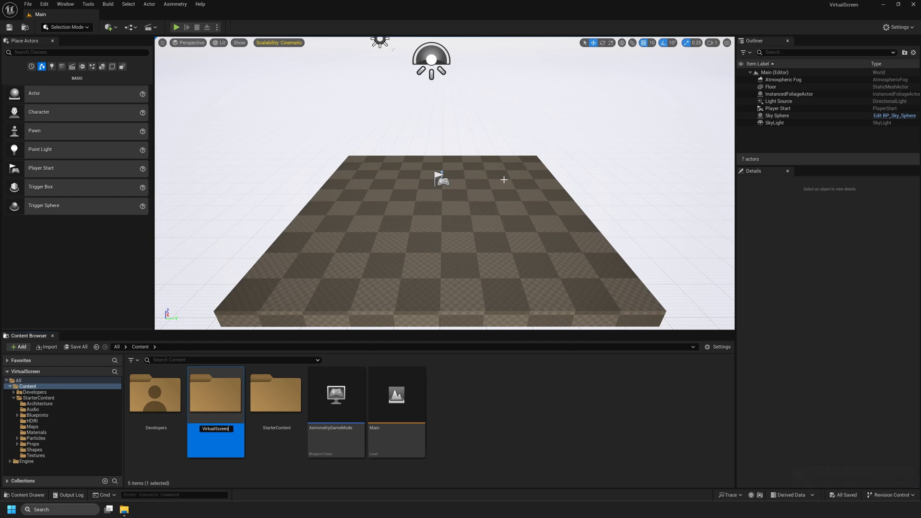
{"action": "type", "text": "01"}
{"action": "key", "text": "Return"}
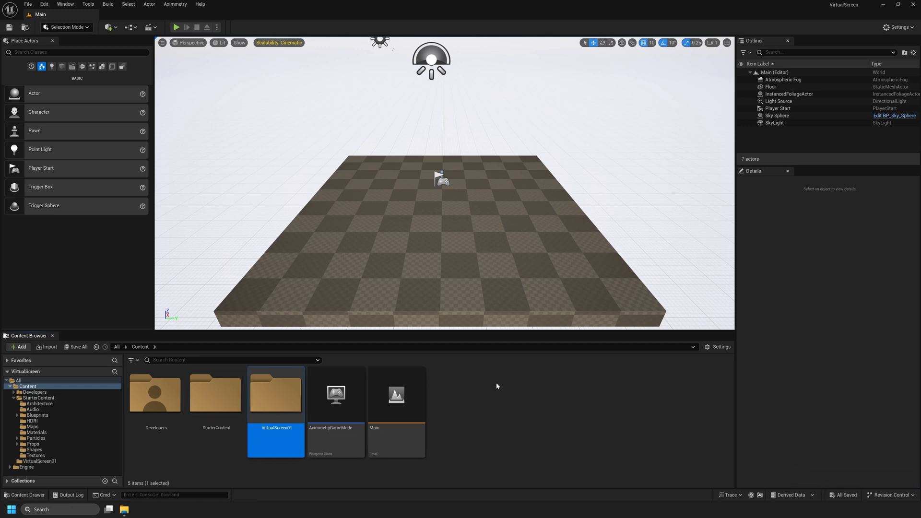
Create a material named VirtualScreen01 inside the VirtualScreen01 folder.
{"action": "double_click", "coordinate": [278, 400]}
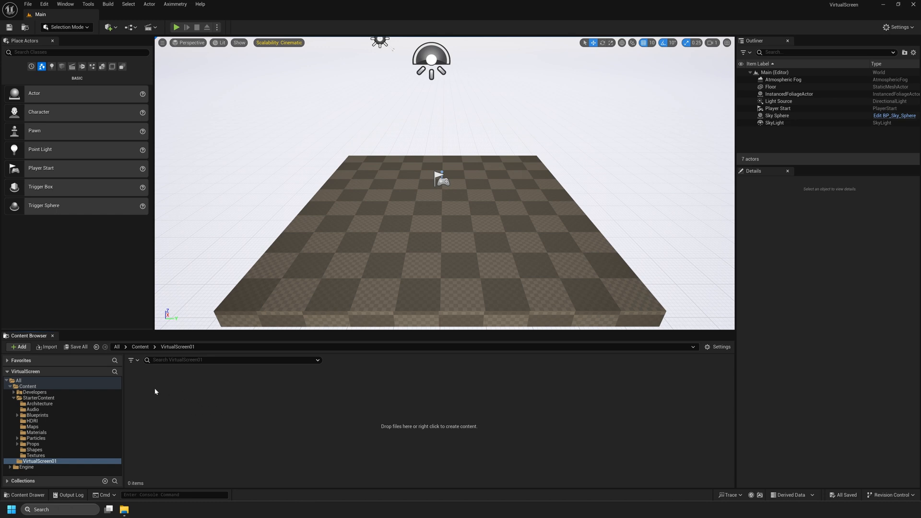
{"action": "right_click", "coordinate": [176, 401]}
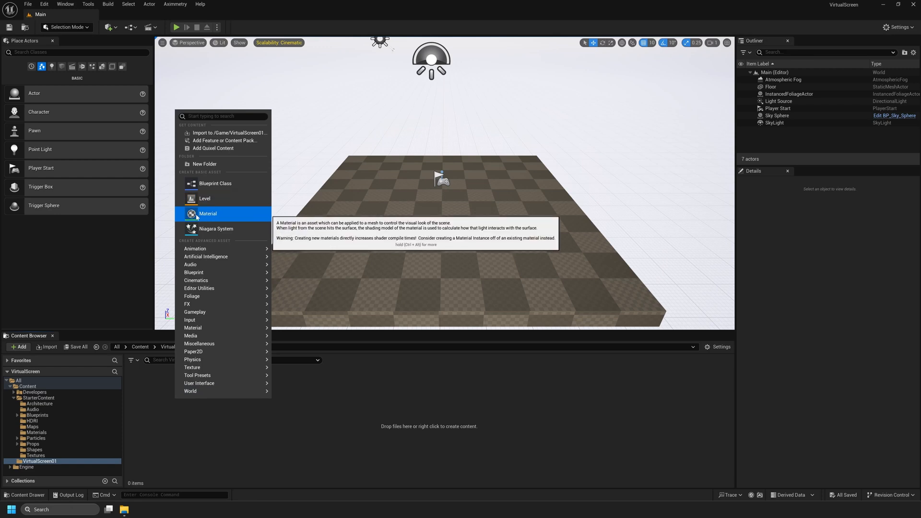
{"action": "left_click", "coordinate": [212, 218]}
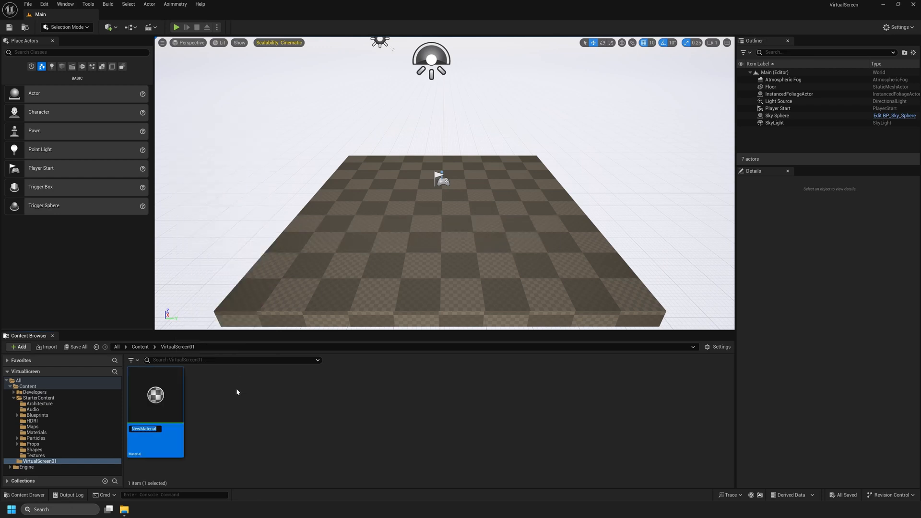
{"action": "type", "text": "VirtualSW"}
{"action": "type", "text": "reen01"}
{"action": "key", "text": "Return"}
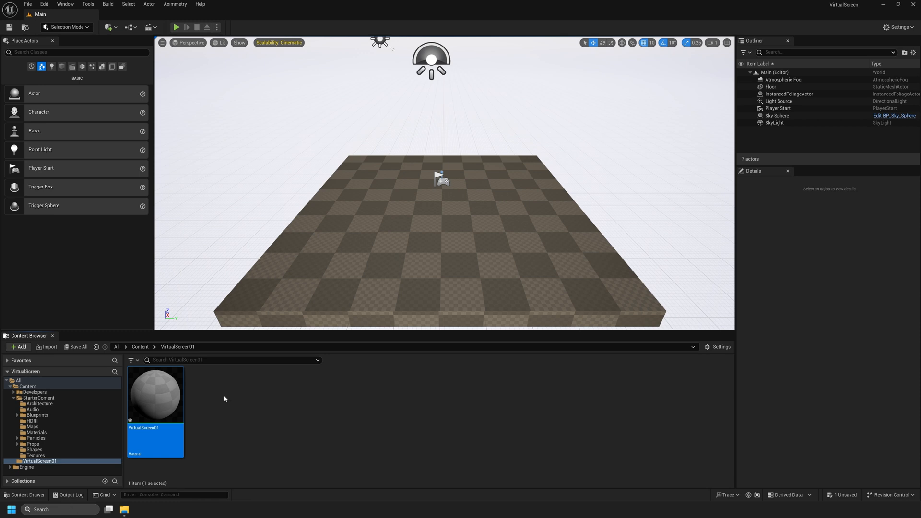
Open the VirtualScreen01 material and set its shading model to Unlit.
{"action": "double_click", "coordinate": [160, 397]}
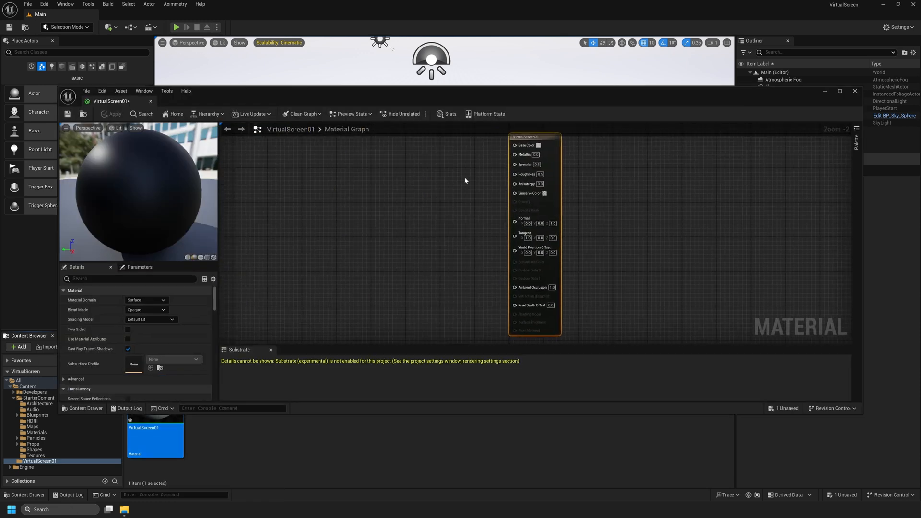
{"action": "scroll", "coordinate": [465, 181], "scroll_direction": "down", "scroll_amount": 1}
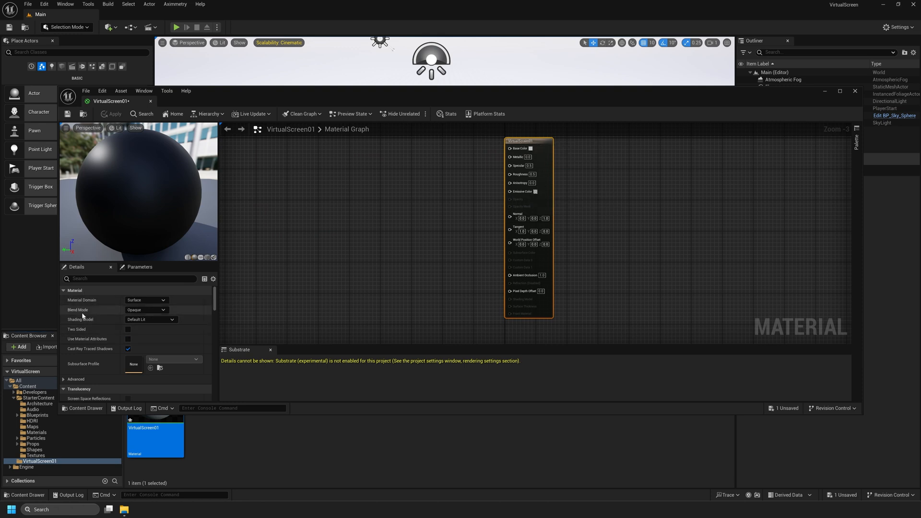
{"action": "left_click", "coordinate": [133, 320]}
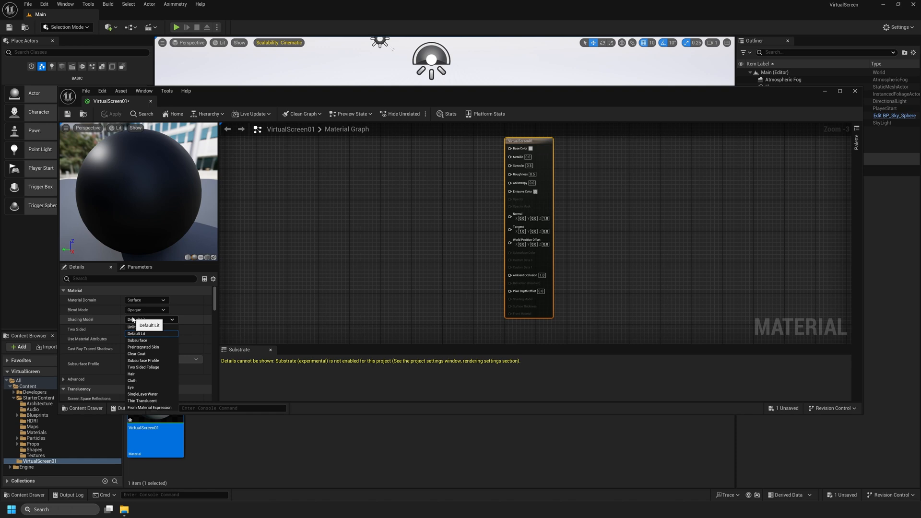
{"action": "left_click", "coordinate": [133, 328]}
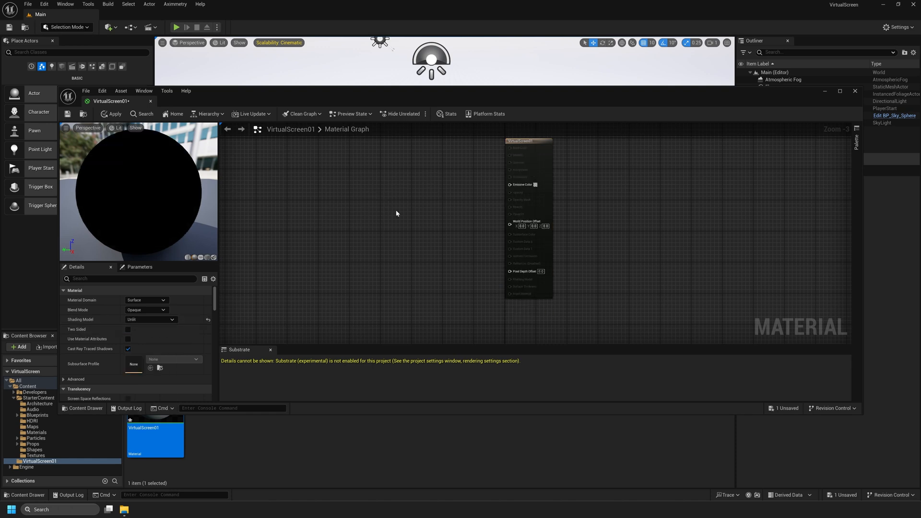
Add a TextureSampleParameter2D node to the material graph and name the parameter VirtualScreen01.
{"action": "right_click", "coordinate": [404, 198]}
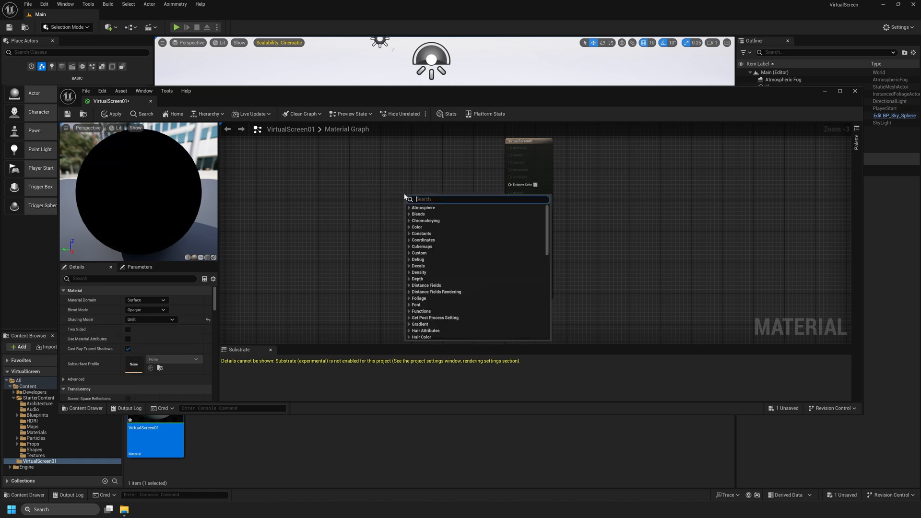
{"action": "type", "text": "textu"}
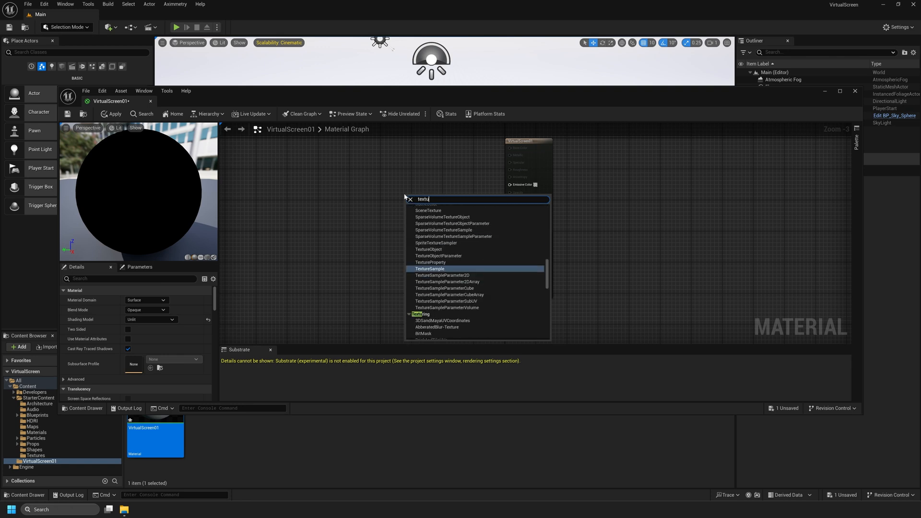
{"action": "type", "text": "re pa"}
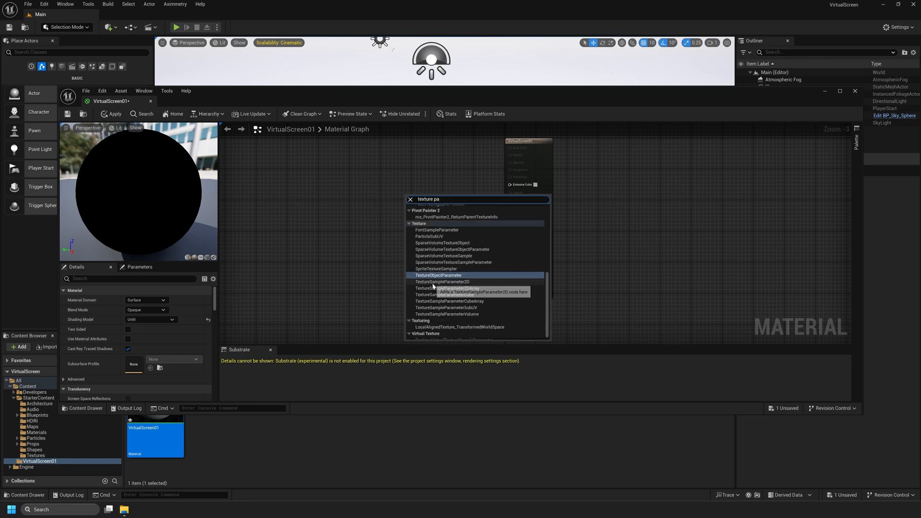
{"action": "left_click", "coordinate": [462, 284]}
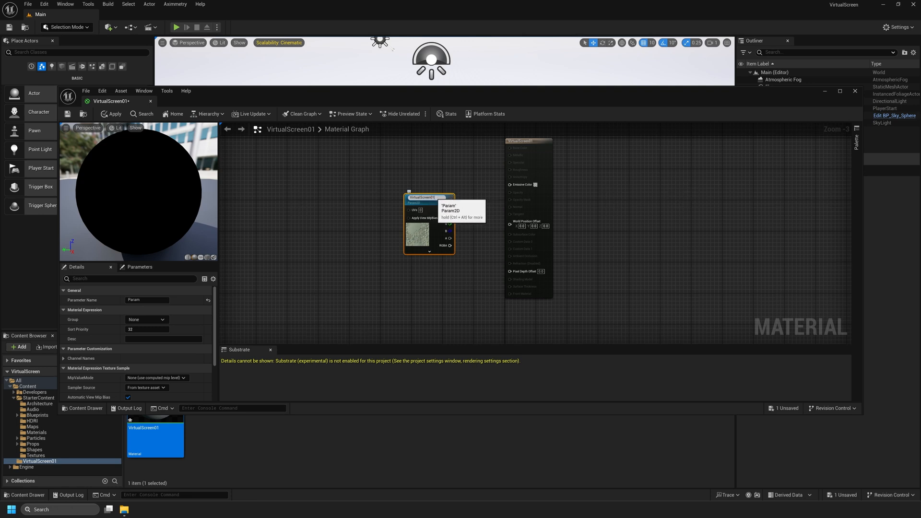
{"action": "double_click", "coordinate": [427, 197]}
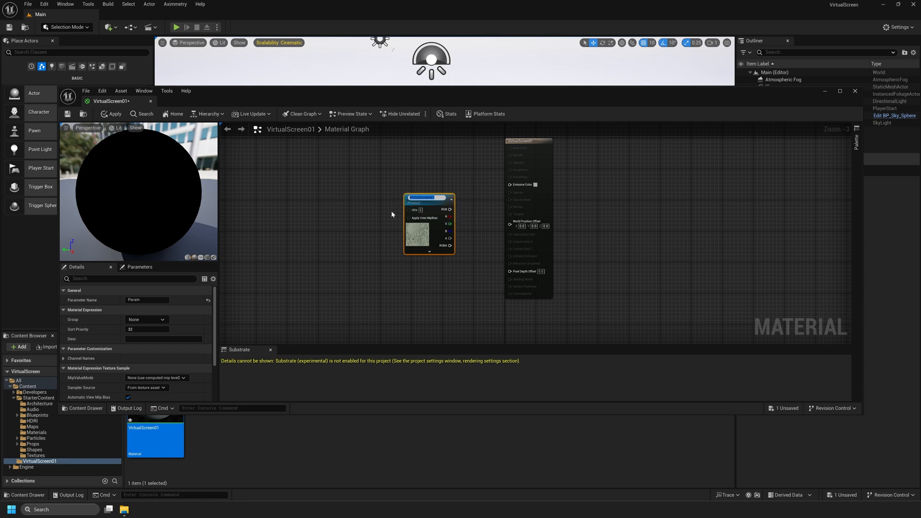
{"action": "left_click", "coordinate": [415, 172]}
Connect the texture parameter's RGB output to the material's Emissive Color, then save and close the material.
{"action": "left_click_drag", "start_coordinate": [436, 202], "coordinate": [511, 187]}
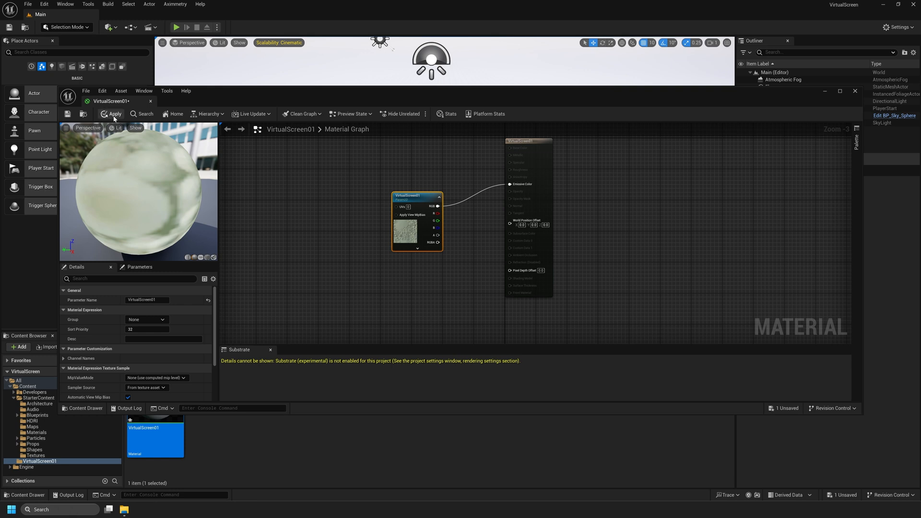
{"action": "left_click", "coordinate": [67, 114]}
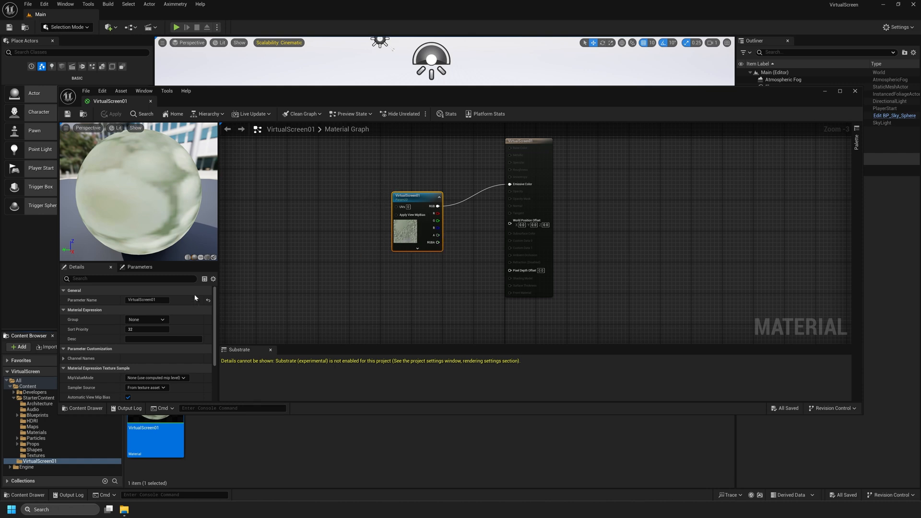
{"action": "scroll", "coordinate": [185, 321], "scroll_direction": "down", "scroll_amount": 3}
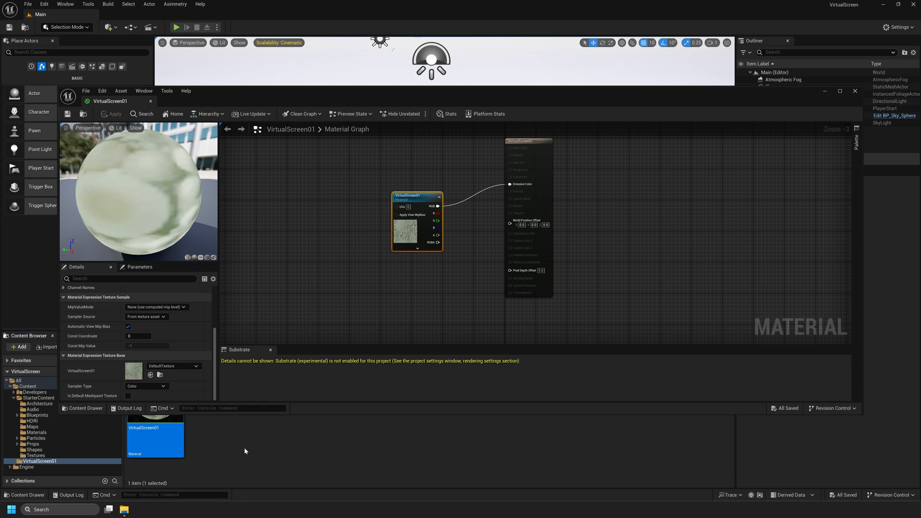
{"action": "left_click", "coordinate": [855, 91]}
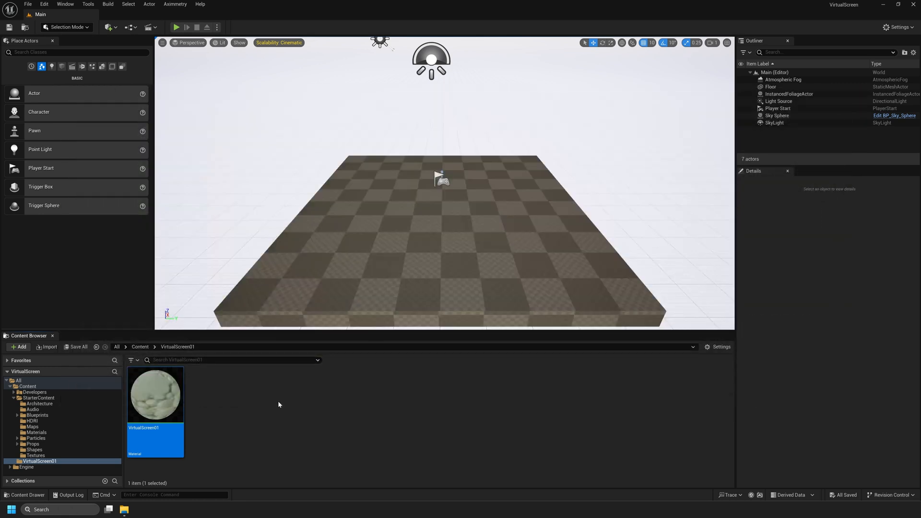
Create a subfolder named Textures inside the VirtualScreen01 folder and open it.
{"action": "right_click", "coordinate": [250, 398]}
{"action": "left_click", "coordinate": [271, 164]}
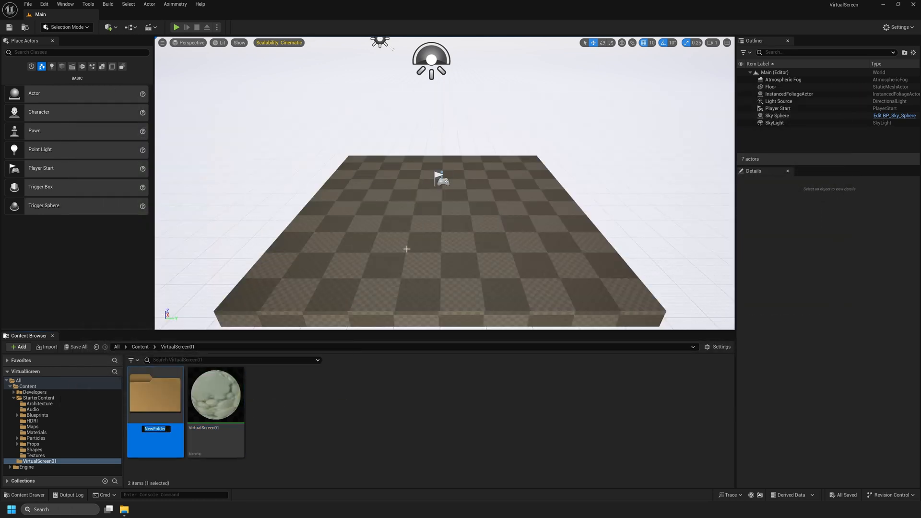
{"action": "type", "text": "Textures"}
{"action": "key", "text": "Return"}
{"action": "double_click", "coordinate": [151, 397]}
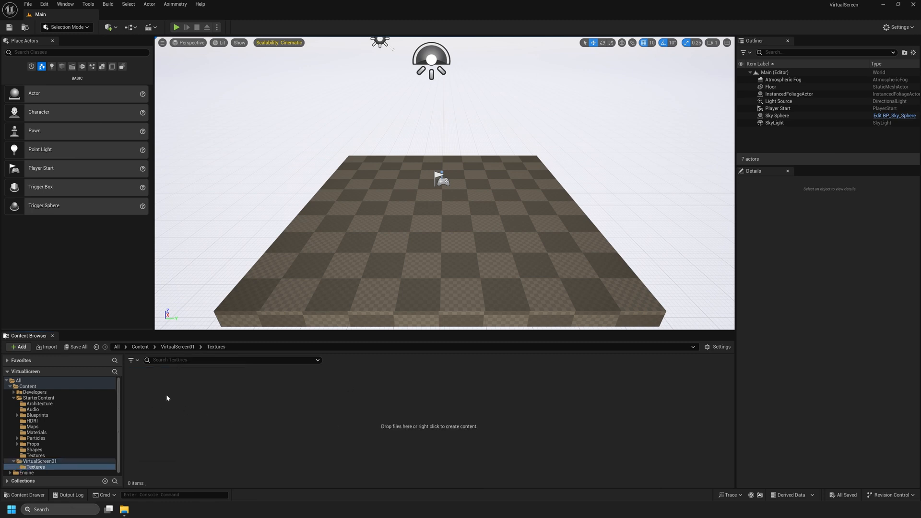
Import the 1080x1920, 1920x1080 and 3840x2160 images into the Textures folder.
{"action": "right_click", "coordinate": [151, 401]}
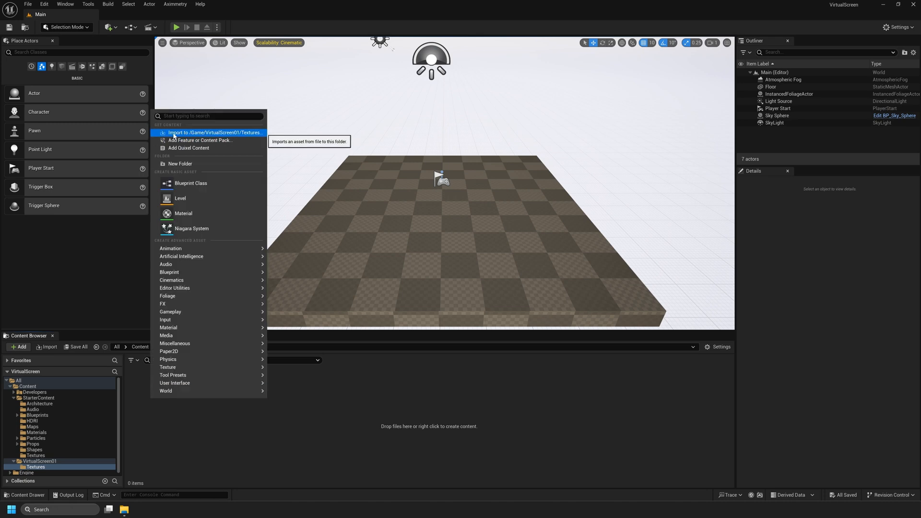
{"action": "left_click", "coordinate": [174, 134]}
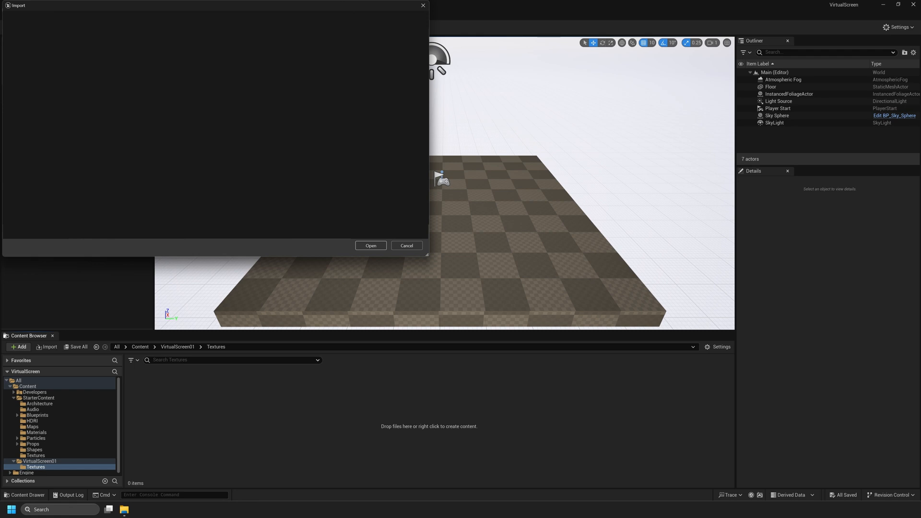
{"action": "left_click", "coordinate": [375, 245]}
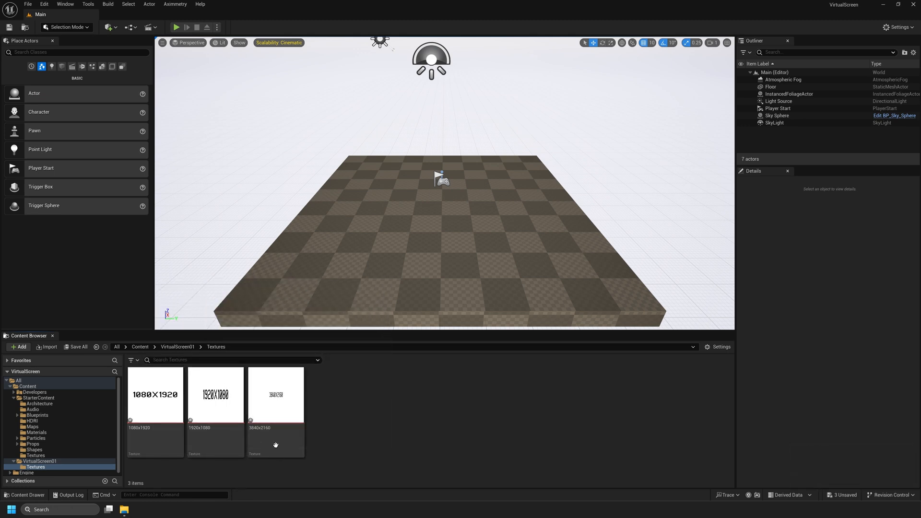
{"action": "mouse_move", "coordinate": [271, 440]}
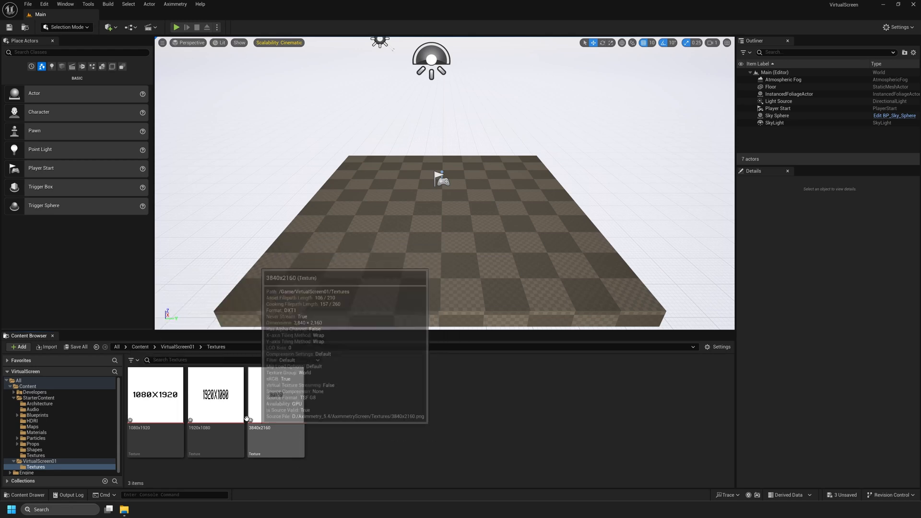
{"action": "left_click", "coordinate": [222, 423]}
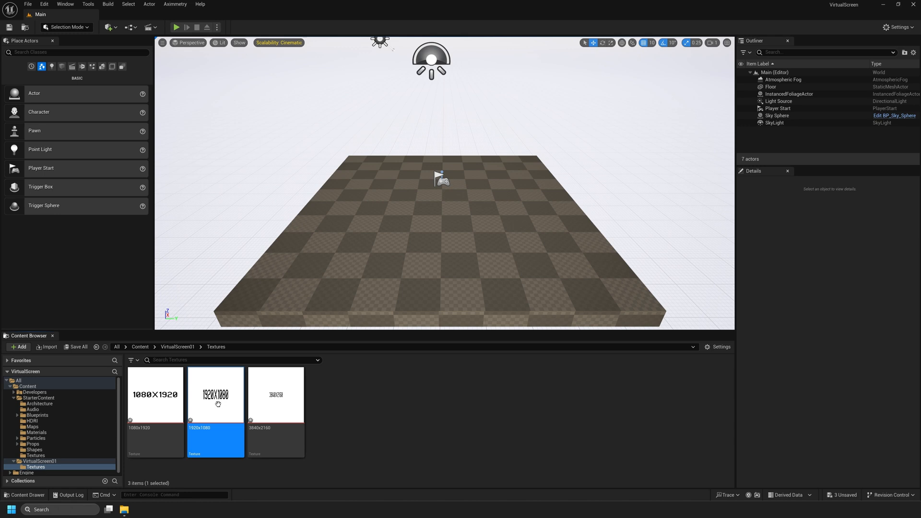
{"action": "left_click", "coordinate": [367, 416]}
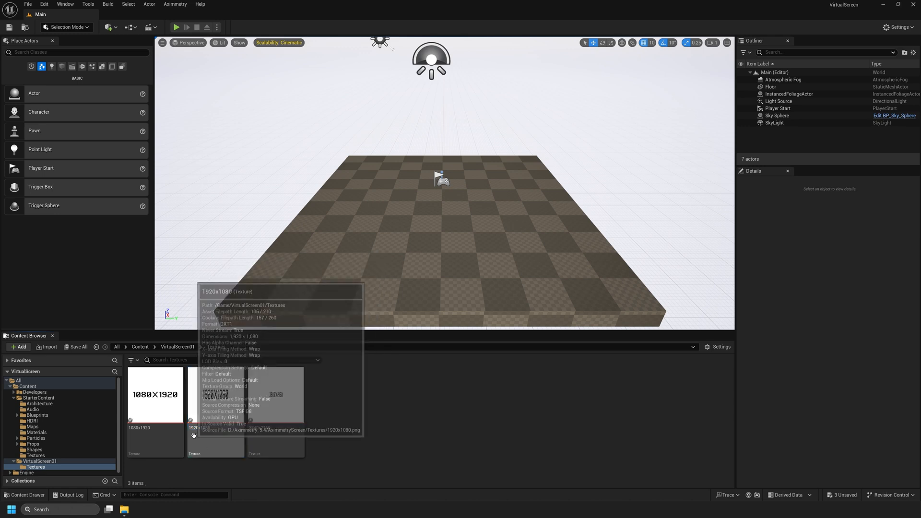
Assign the 1920x1080 texture to the texture parameter in the VirtualScreen01 material, then apply, save and close the material.
{"action": "left_click", "coordinate": [178, 347]}
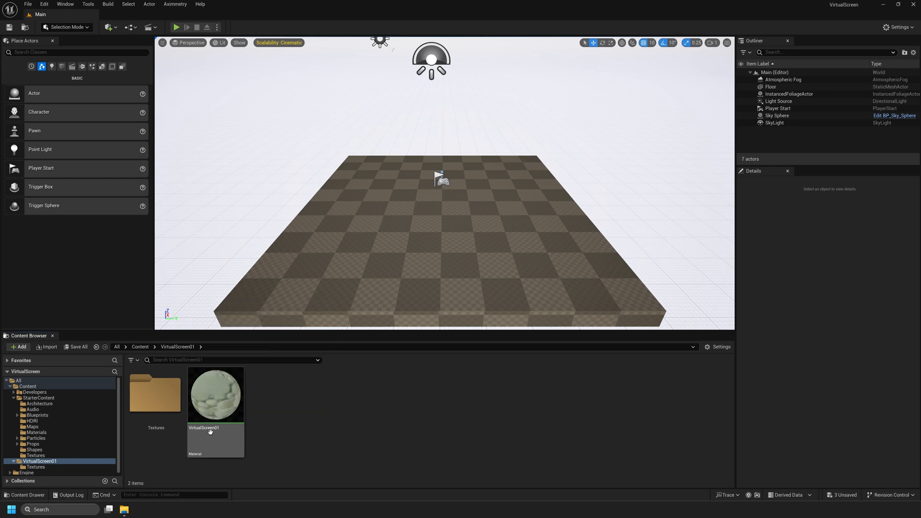
{"action": "double_click", "coordinate": [234, 435]}
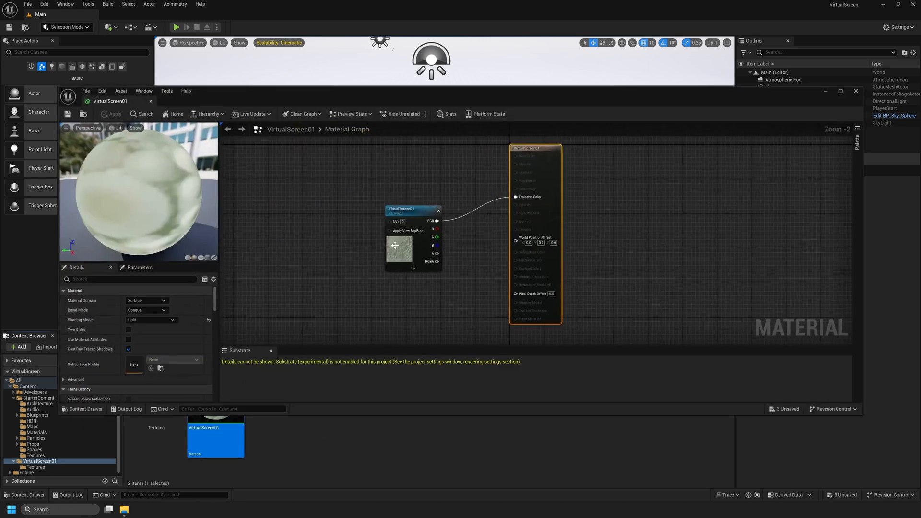
{"action": "left_click", "coordinate": [397, 254]}
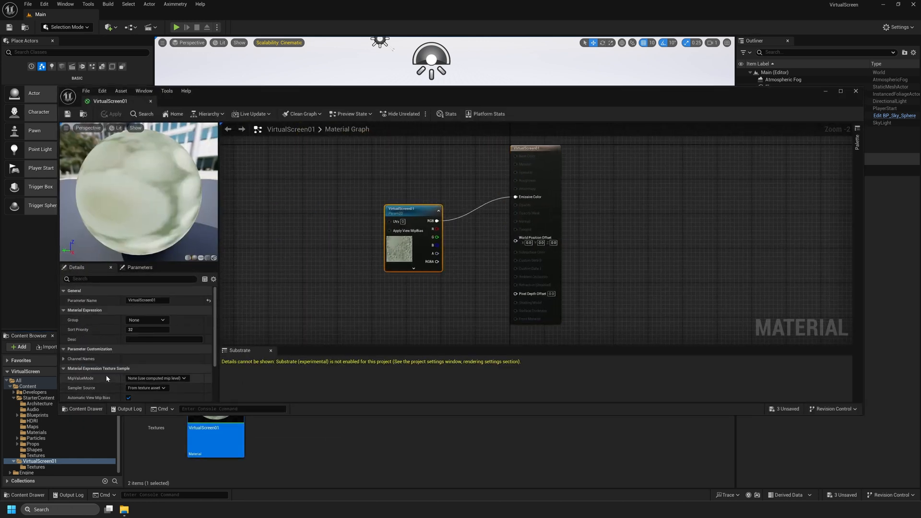
{"action": "scroll", "coordinate": [108, 375], "scroll_direction": "down", "scroll_amount": 3}
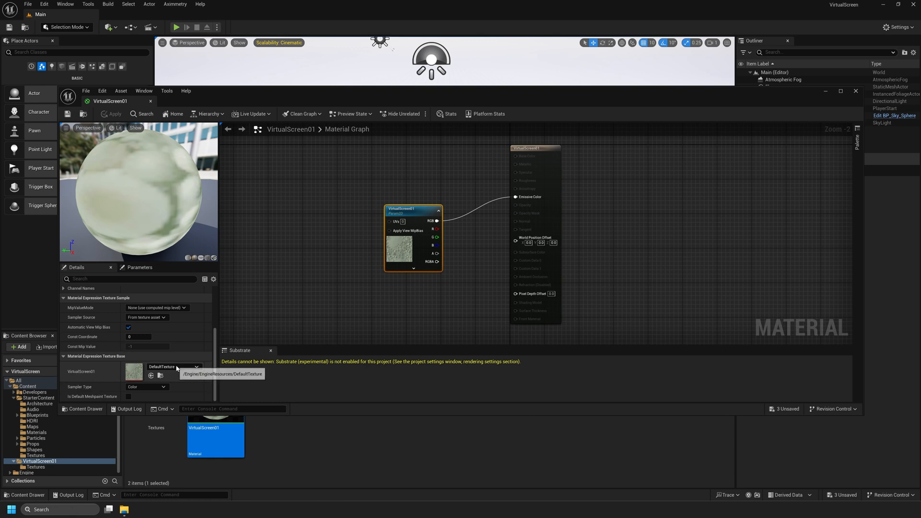
{"action": "left_click", "coordinate": [172, 367]}
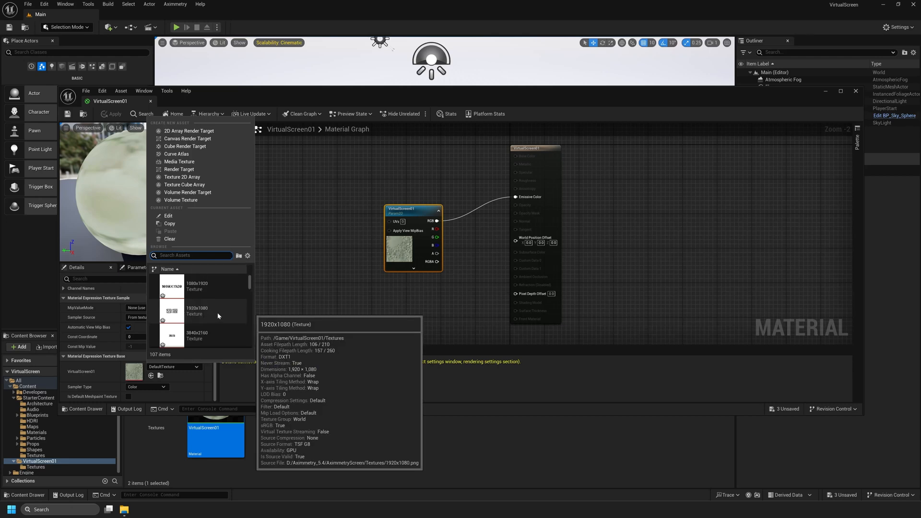
{"action": "type", "text": "1920"}
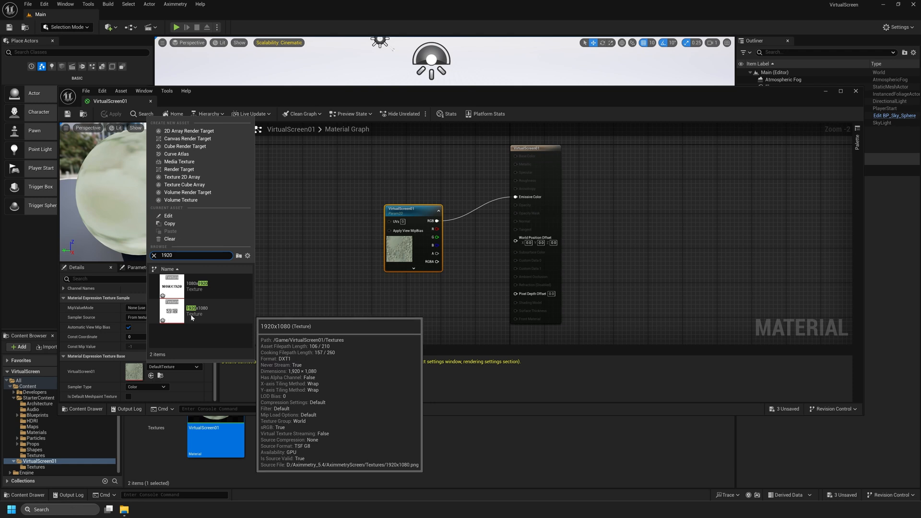
{"action": "left_click", "coordinate": [191, 315]}
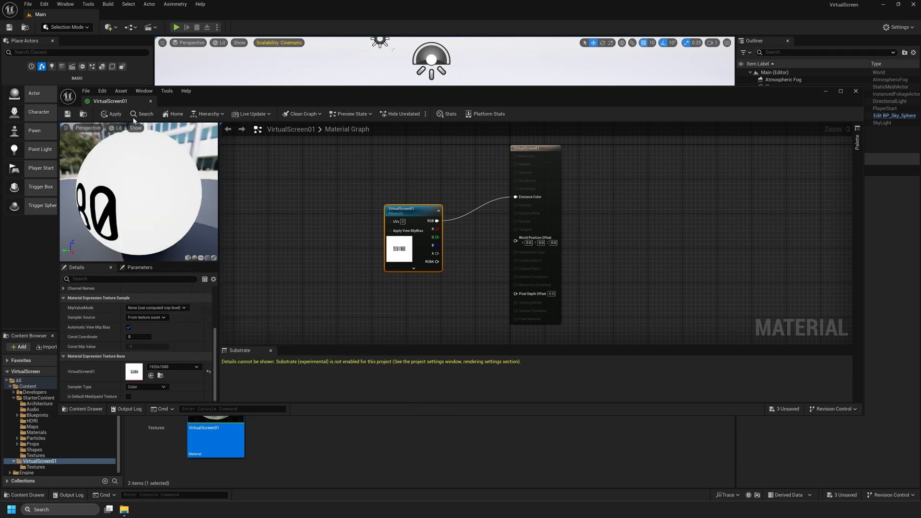
{"action": "left_click", "coordinate": [112, 114]}
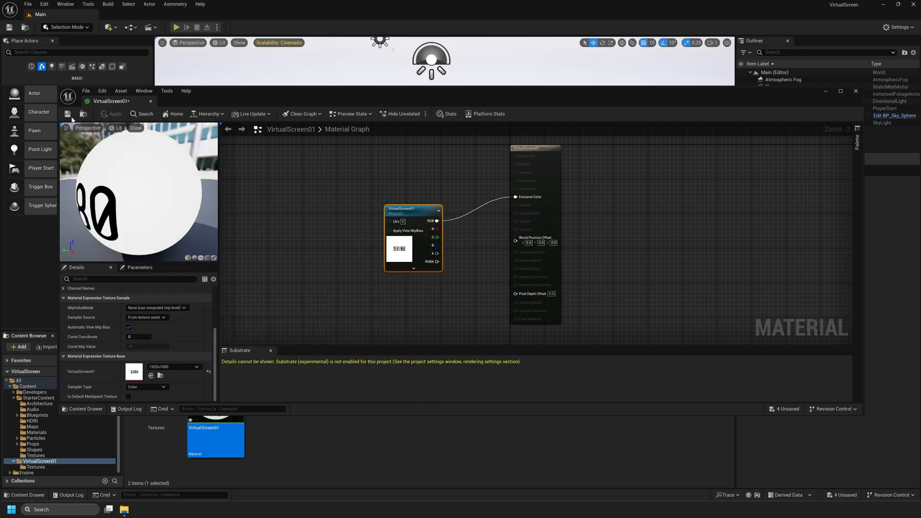
{"action": "left_click", "coordinate": [151, 101]}
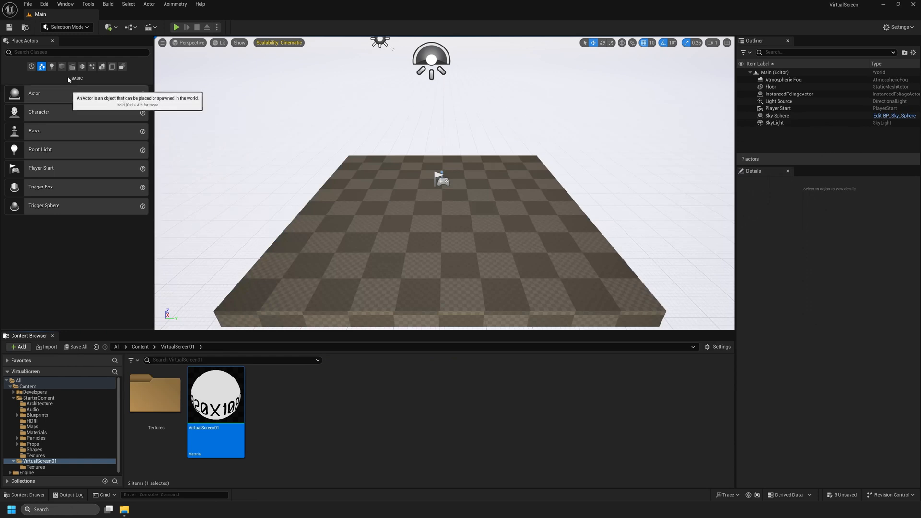
Place a Plane actor on the floor in front of the player start and assign the VirtualScreen01 material to it.
{"action": "left_click", "coordinate": [46, 52]}
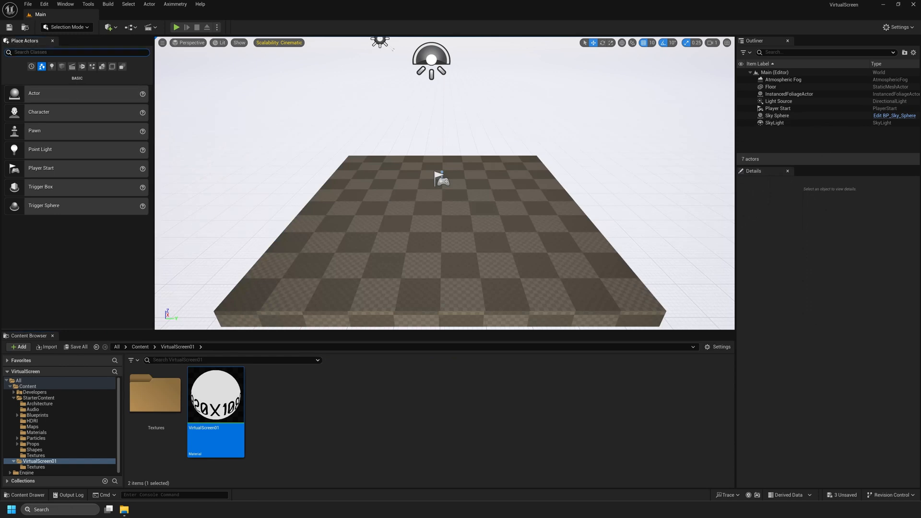
{"action": "type", "text": "plane"}
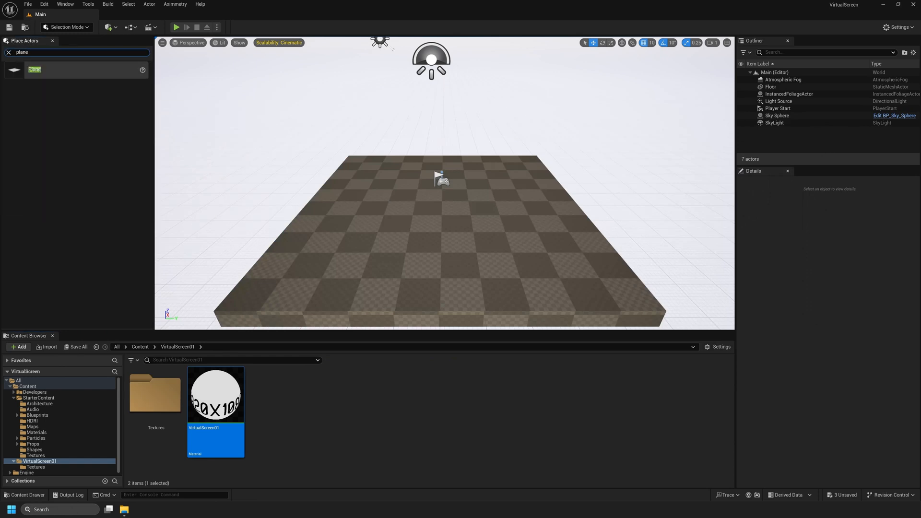
{"action": "left_click_drag", "start_coordinate": [29, 69], "coordinate": [443, 207]}
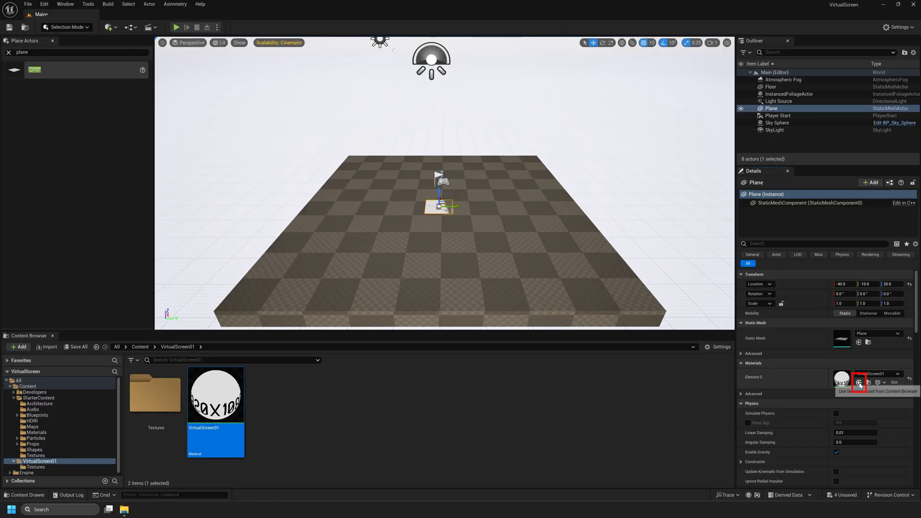
{"action": "left_click", "coordinate": [745, 293]}
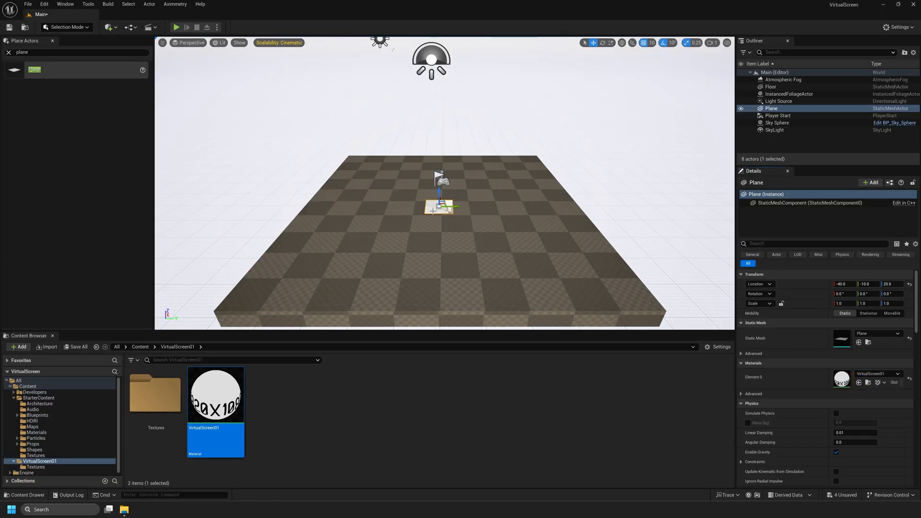
Raise the plane to Z 90 and rotate it about 90° around X and Z so it stands upright.
{"action": "left_click_drag", "start_coordinate": [438, 192], "coordinate": [438, 188]}
{"action": "mouse_move", "coordinate": [462, 239]}
{"action": "right_mouse_down"}
{"action": "mouse_move", "coordinate": [464, 214]}
{"action": "mouse_move", "coordinate": [450, 239]}
{"action": "right_mouse_up"}
{"action": "key", "text": "w"}
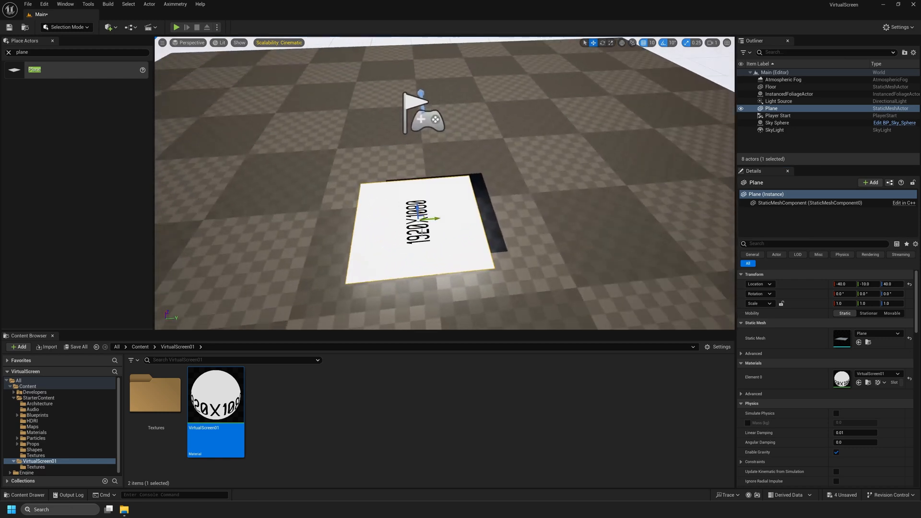
{"action": "key", "text": "e"}
{"action": "left_click_drag", "start_coordinate": [435, 237], "coordinate": [413, 161]}
{"action": "key", "text": "w"}
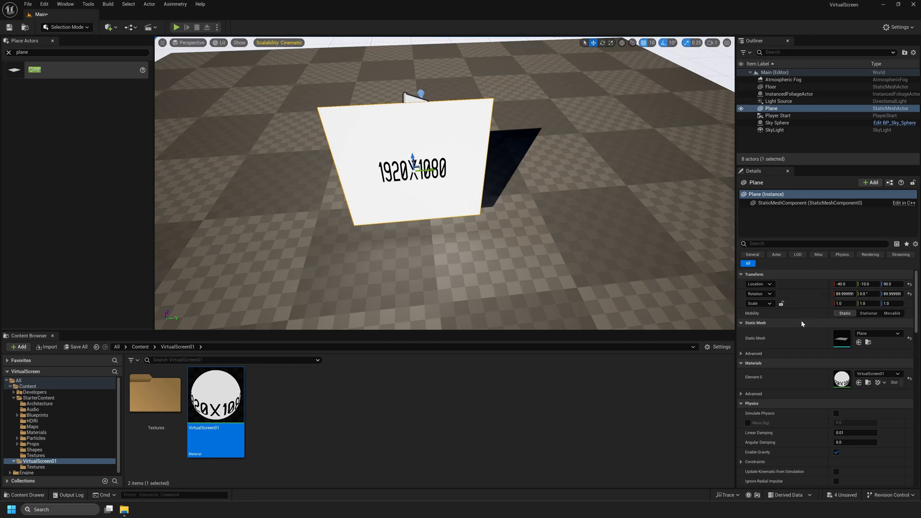
{"action": "mouse_move", "coordinate": [515, 248]}
{"action": "right_mouse_down"}
{"action": "mouse_move", "coordinate": [519, 192]}
{"action": "mouse_move", "coordinate": [489, 212]}
{"action": "mouse_move", "coordinate": [514, 203]}
{"action": "mouse_move", "coordinate": [504, 185]}
{"action": "mouse_move", "coordinate": [524, 250]}
{"action": "right_mouse_up"}
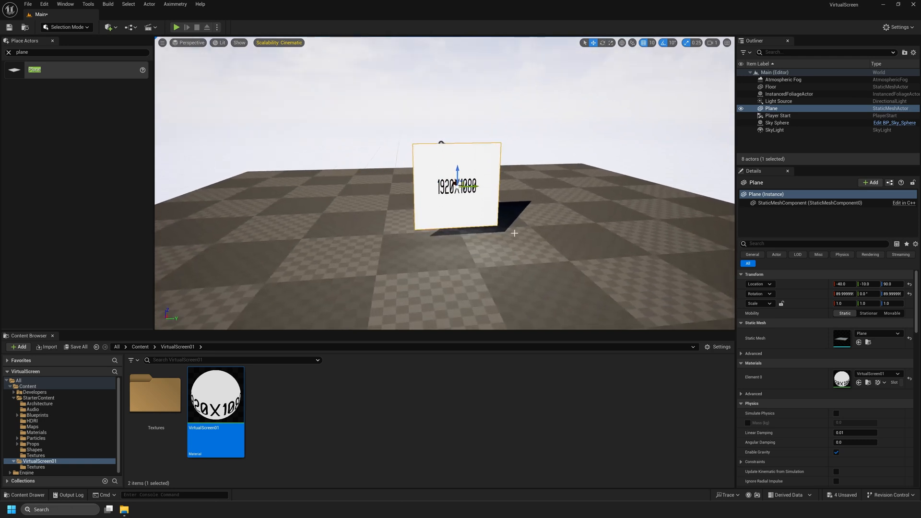
Set the plane's scale to 1.92 in X and 1.08 in Y.
{"action": "left_click", "coordinate": [847, 304]}
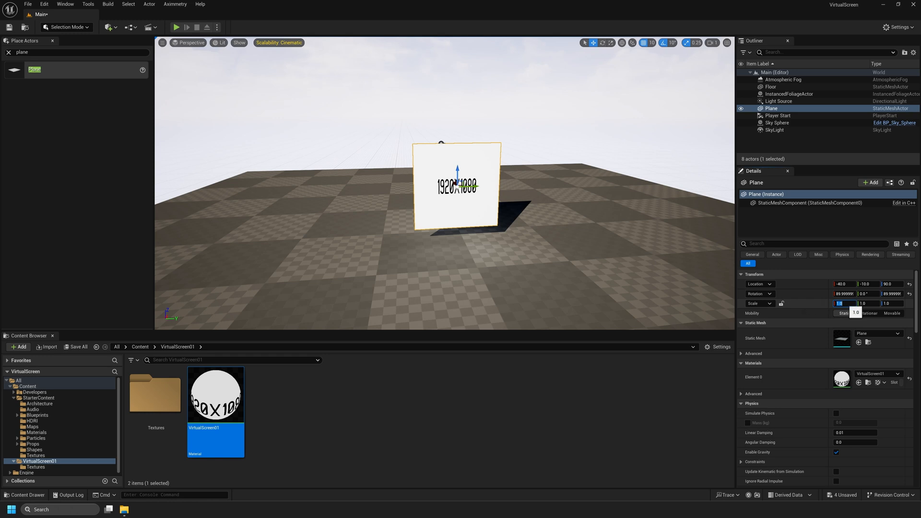
{"action": "type", "text": "1920"}
{"action": "key", "text": "Return"}
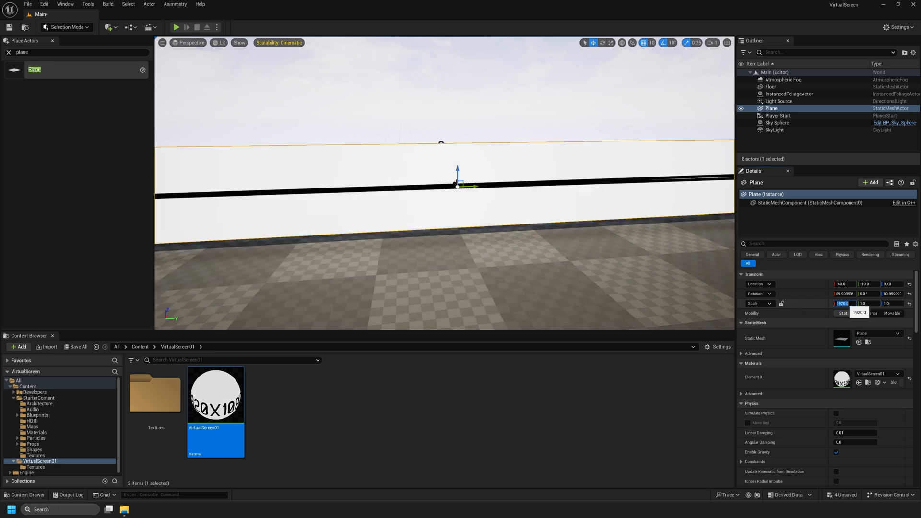
{"action": "type", "text": "1.92"}
{"action": "key", "text": "Return"}
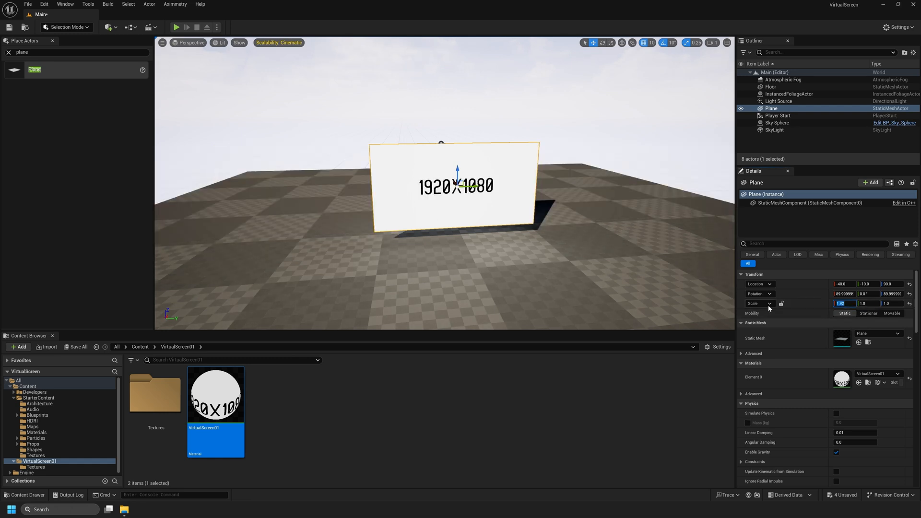
{"action": "left_click", "coordinate": [876, 306]}
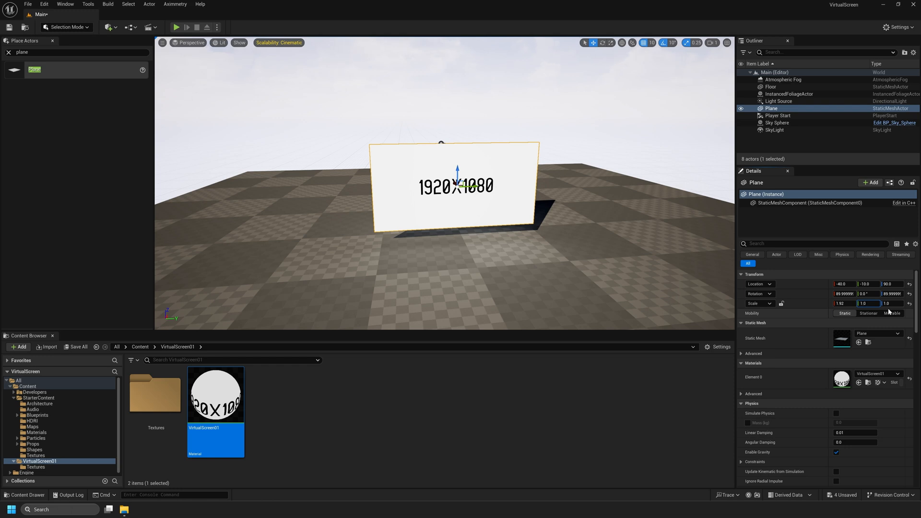
{"action": "type", "text": "1.08"}
{"action": "key", "text": "Return"}
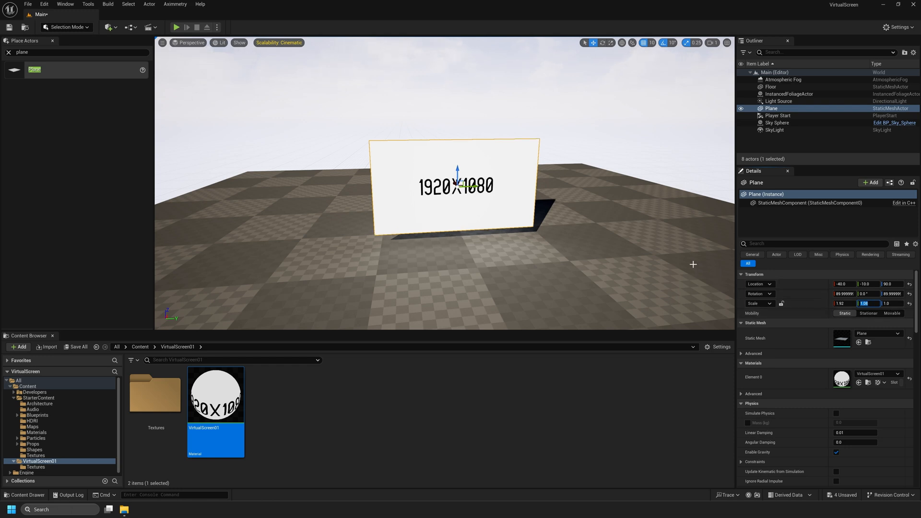
Lock the plane's scale proportions.
{"action": "right_click_drag", "start_coordinate": [480, 230], "coordinate": [384, 230]}
{"action": "key", "text": "d"}
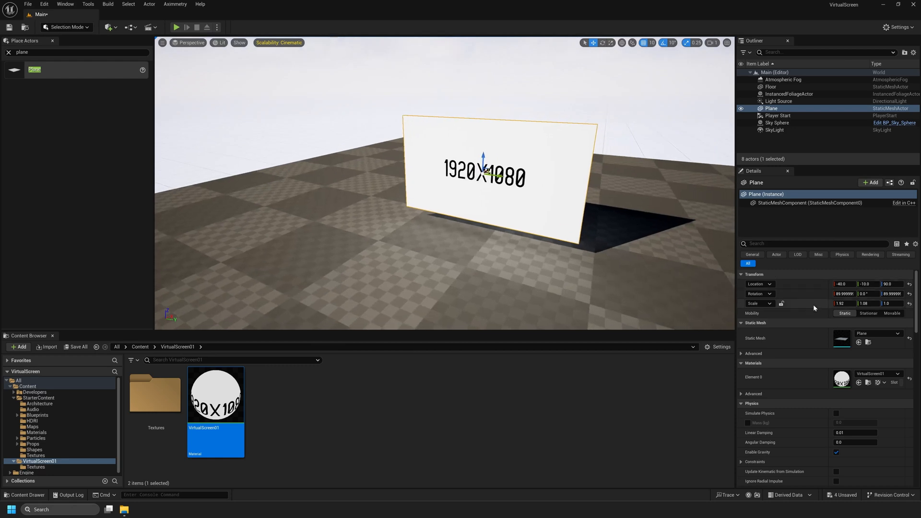
{"action": "left_click", "coordinate": [781, 304]}
Try a locked X scale of 1920 on the plane, then set it back to 1.92.
{"action": "left_click", "coordinate": [840, 304]}
{"action": "type", "text": "1920"}
{"action": "key", "text": "Return"}
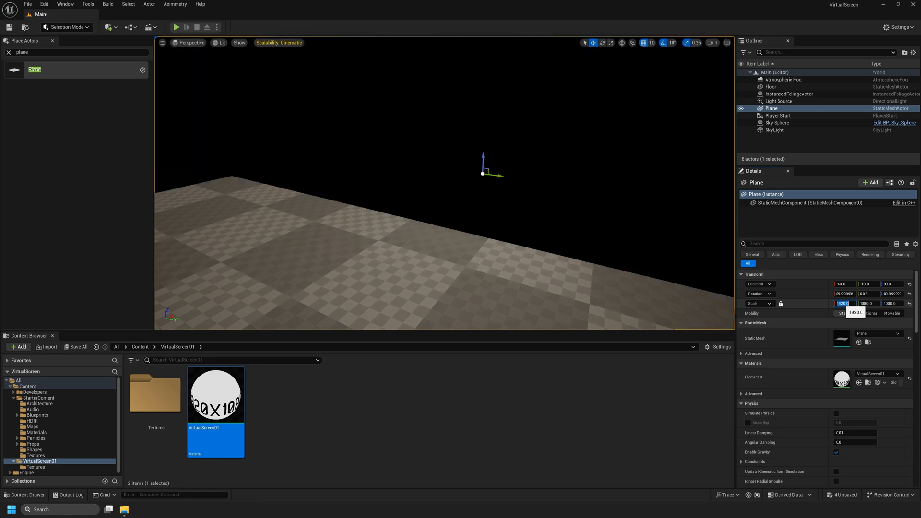
{"action": "key", "text": "s"}
{"action": "right_click_drag", "start_coordinate": [543, 206], "coordinate": [529, 176]}
{"action": "left_click", "coordinate": [843, 304]}
{"action": "type", "text": "1"}
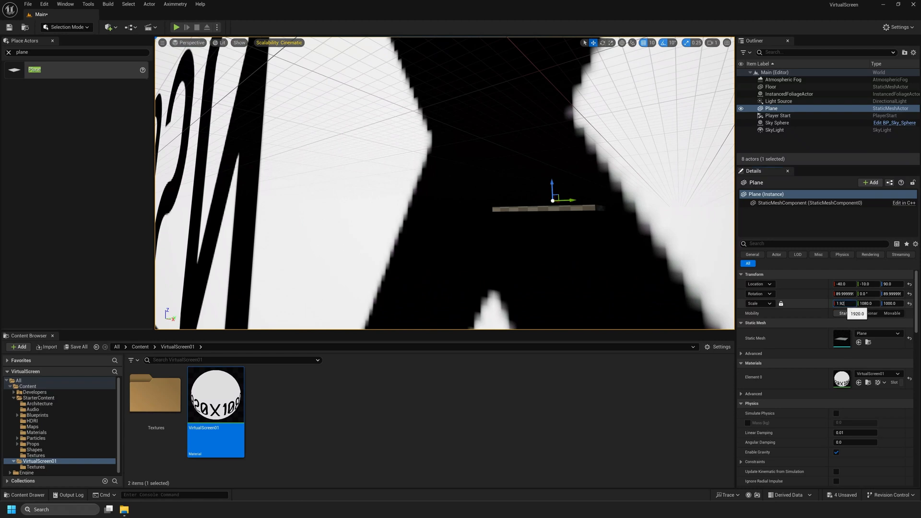
{"action": "key", "text": "Return"}
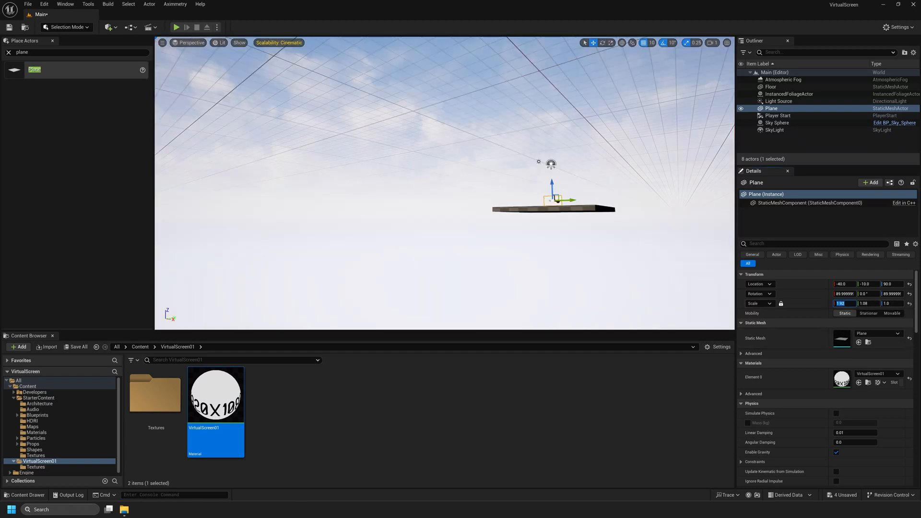
Move the plane behind the player start and above the floor, to about X 280 and Z 160.
{"action": "key", "text": "f"}
{"action": "mouse_move", "coordinate": [629, 245]}
{"action": "right_mouse_down"}
{"action": "mouse_move", "coordinate": [686, 247]}
{"action": "mouse_move", "coordinate": [629, 245]}
{"action": "right_mouse_up"}
{"action": "key", "text": "s"}
{"action": "right_click_drag", "start_coordinate": [562, 241], "coordinate": [523, 240]}
{"action": "key", "text": "d"}
{"action": "left_click_drag", "start_coordinate": [393, 193], "coordinate": [462, 118]}
{"action": "mouse_move", "coordinate": [475, 199]}
{"action": "right_mouse_down"}
{"action": "mouse_move", "coordinate": [502, 199]}
{"action": "mouse_move", "coordinate": [502, 180]}
{"action": "mouse_move", "coordinate": [479, 196]}
{"action": "right_mouse_up"}
{"action": "key", "text": "a"}
{"action": "key", "text": "w"}
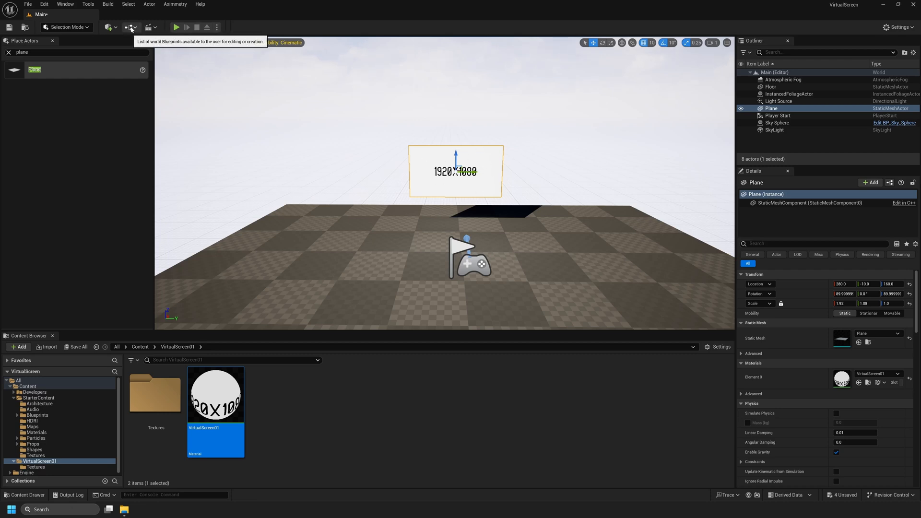
Open the Level Blueprint and dock its window beside the Main level tab.
{"action": "left_click", "coordinate": [133, 27]}
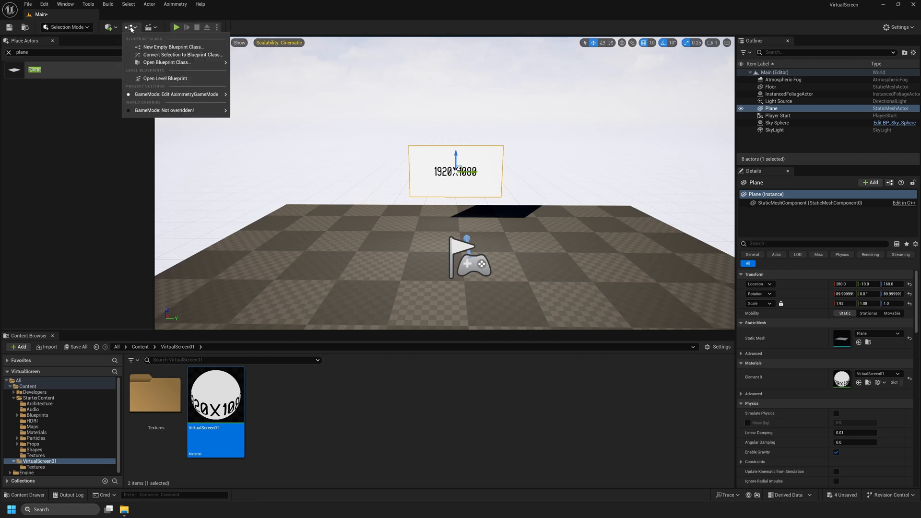
{"action": "left_click", "coordinate": [170, 79]}
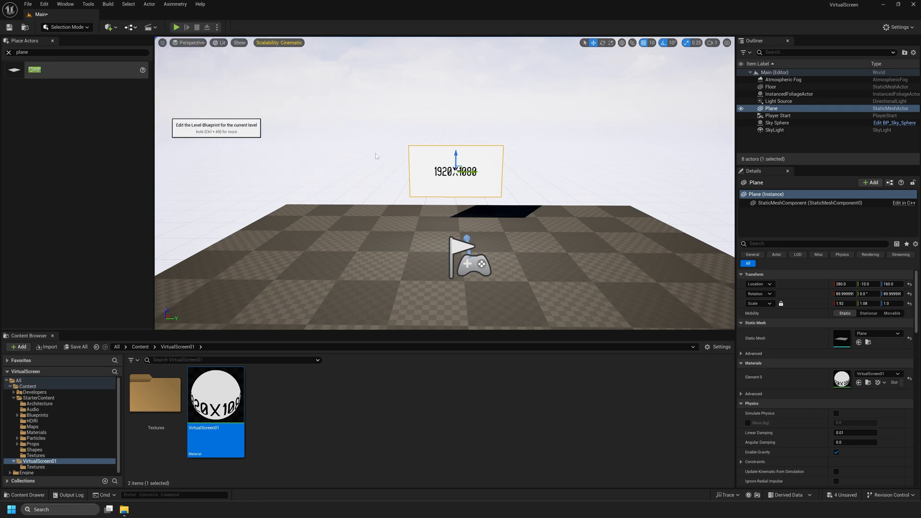
{"action": "left_click_drag", "start_coordinate": [103, 103], "coordinate": [118, 14]}
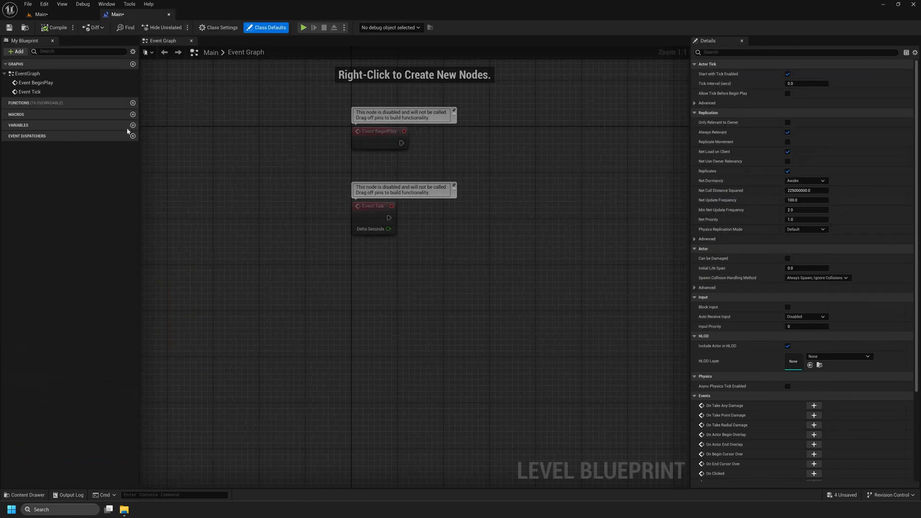
Switch to the browser's Virtual Screens in Unreal from Aximmetry article and copy the General Method's ready-made Blueprint node text.
{"action": "scroll", "coordinate": [368, 180], "scroll_direction": "down", "scroll_amount": 1}
{"action": "right_click_drag", "start_coordinate": [341, 164], "coordinate": [297, 229]}
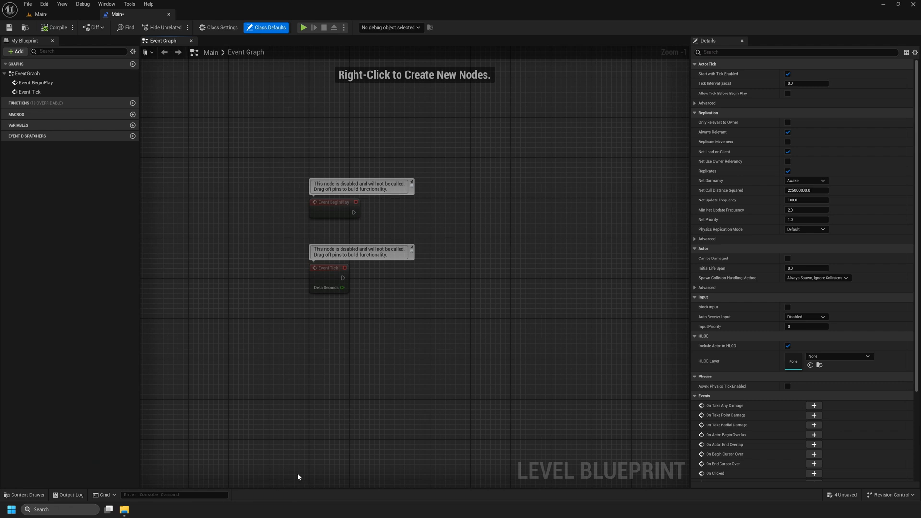
{"action": "mouse_move", "coordinate": [283, 510]}
{"action": "left_click", "coordinate": [290, 486]}
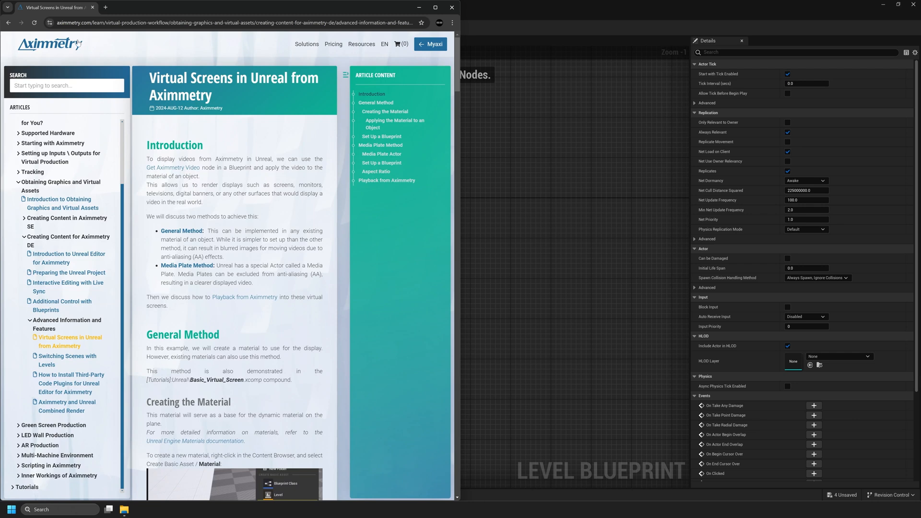
{"action": "scroll", "coordinate": [256, 461], "scroll_direction": "down", "scroll_amount": 4}
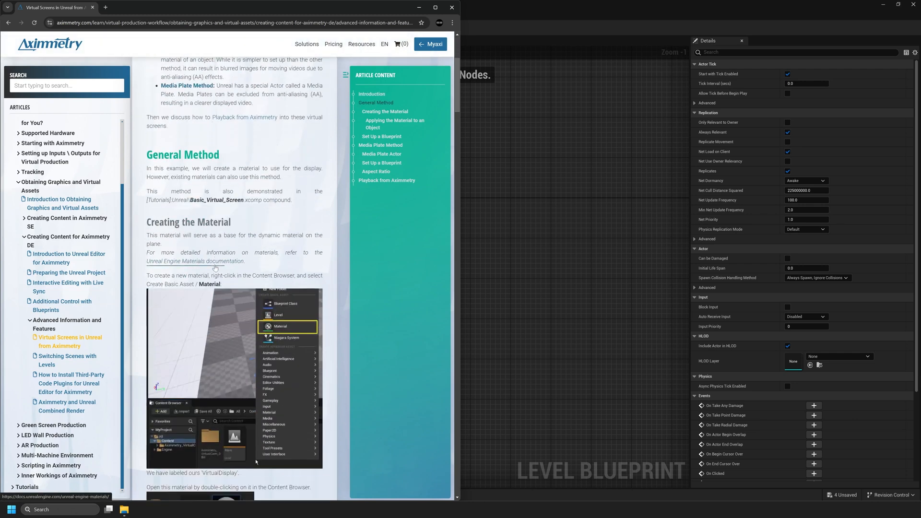
{"action": "scroll", "coordinate": [204, 259], "scroll_direction": "down", "scroll_amount": 15}
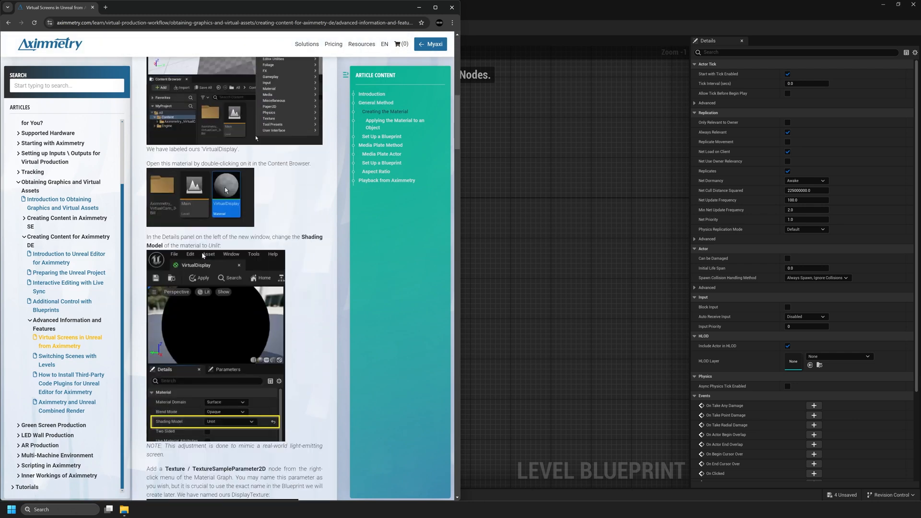
{"action": "scroll", "coordinate": [207, 264], "scroll_direction": "down", "scroll_amount": 14}
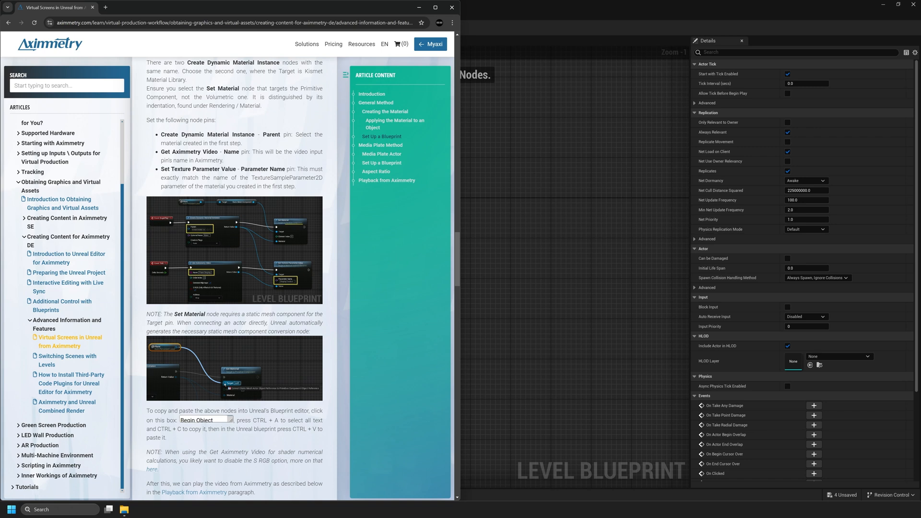
{"action": "scroll", "coordinate": [240, 437], "scroll_direction": "down", "scroll_amount": 1}
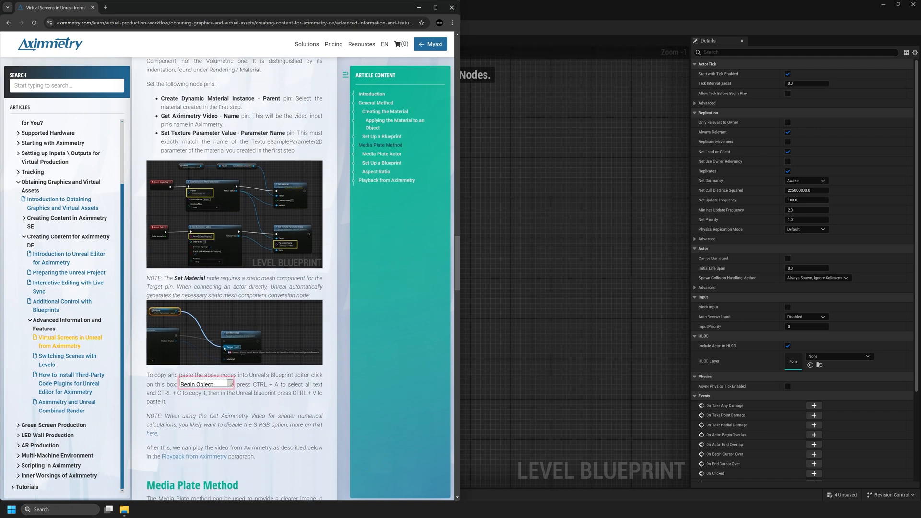
{"action": "left_click", "coordinate": [183, 387]}
{"action": "left_click", "coordinate": [203, 384]}
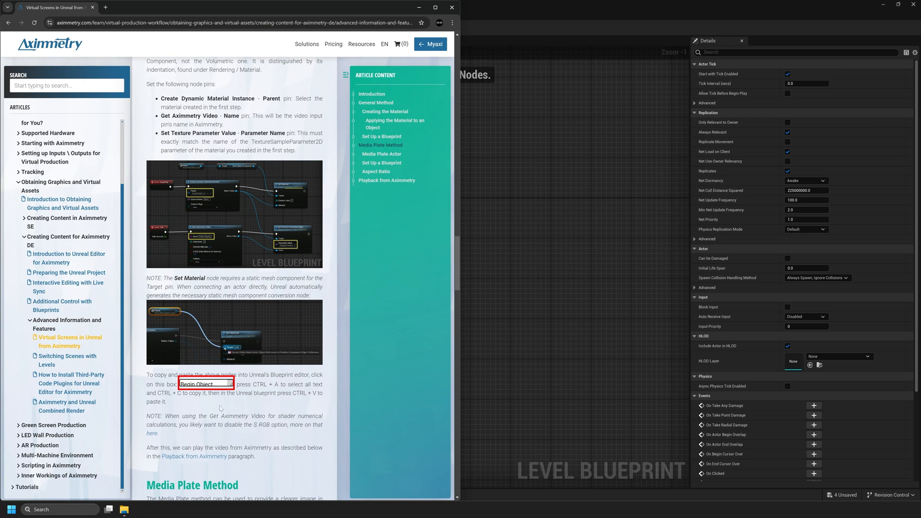
{"action": "key", "text": "ctrl+a"}
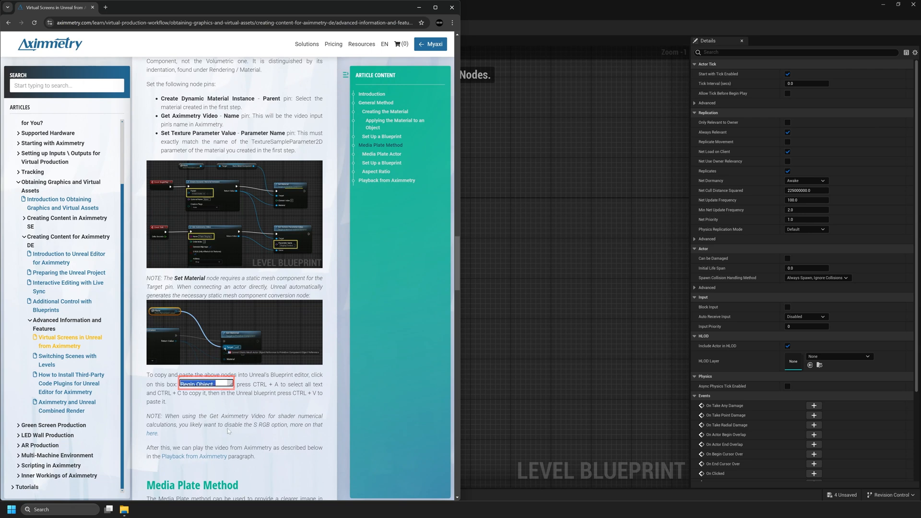
Return to the Unreal Level Blueprint and paste the copied nodes into the Event Graph.
{"action": "left_click", "coordinate": [512, 177]}
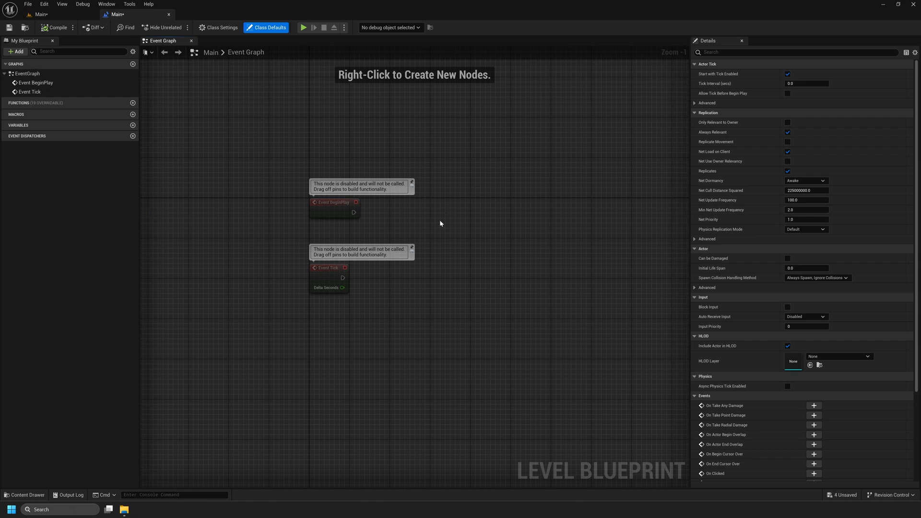
{"action": "key", "text": "ctrl+v"}
{"action": "right_click_drag", "start_coordinate": [459, 168], "coordinate": [392, 162]}
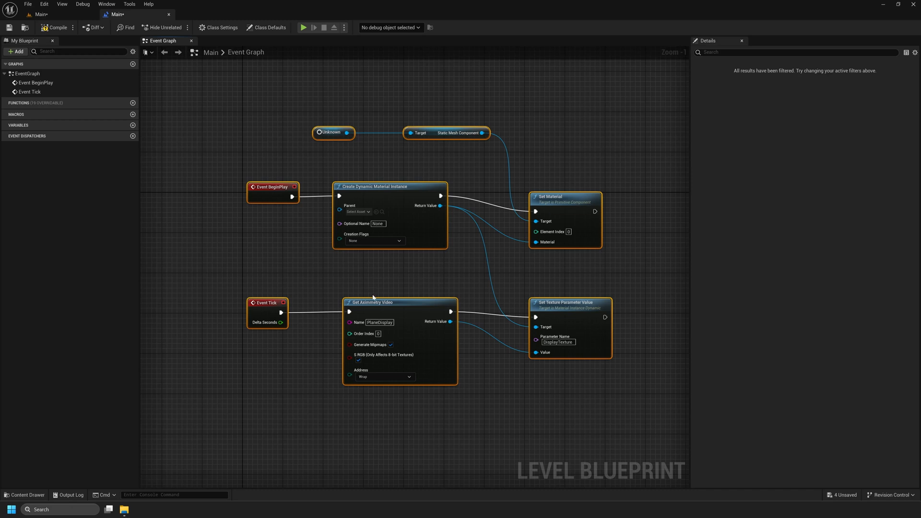
{"action": "left_click", "coordinate": [327, 279]}
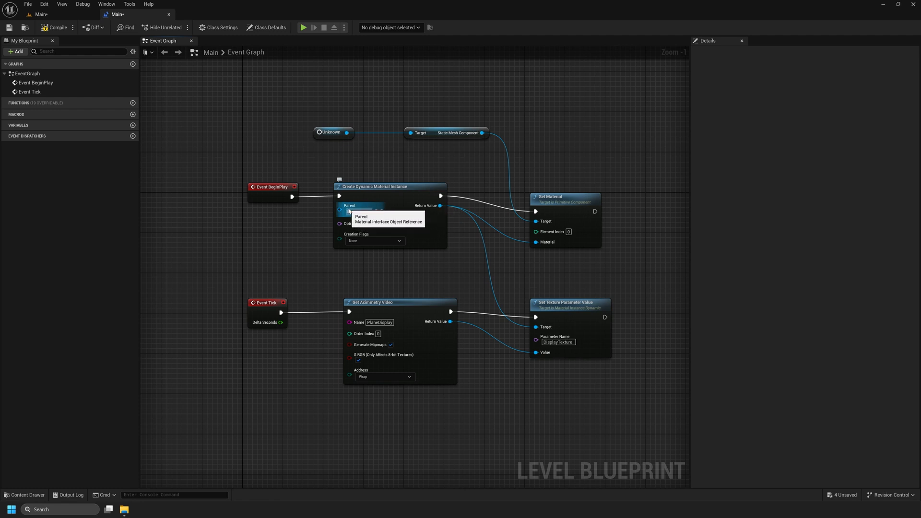
Set the Parent of the Create Dynamic Material Instance node to the VirtualScreen01 material.
{"action": "left_click", "coordinate": [367, 212]}
{"action": "type", "text": "virtua"}
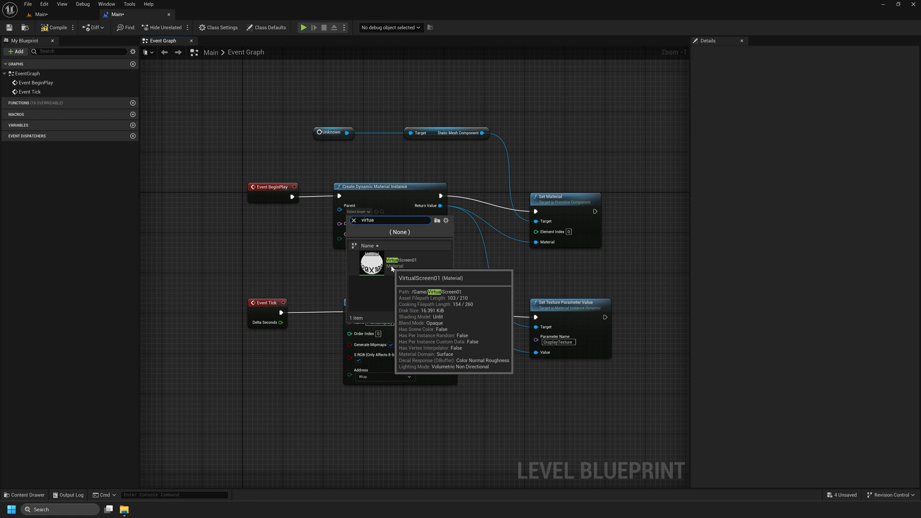
{"action": "left_click", "coordinate": [412, 271]}
Open the VirtualScreen01 material and copy its texture parameter's name.
{"action": "left_click", "coordinate": [60, 16]}
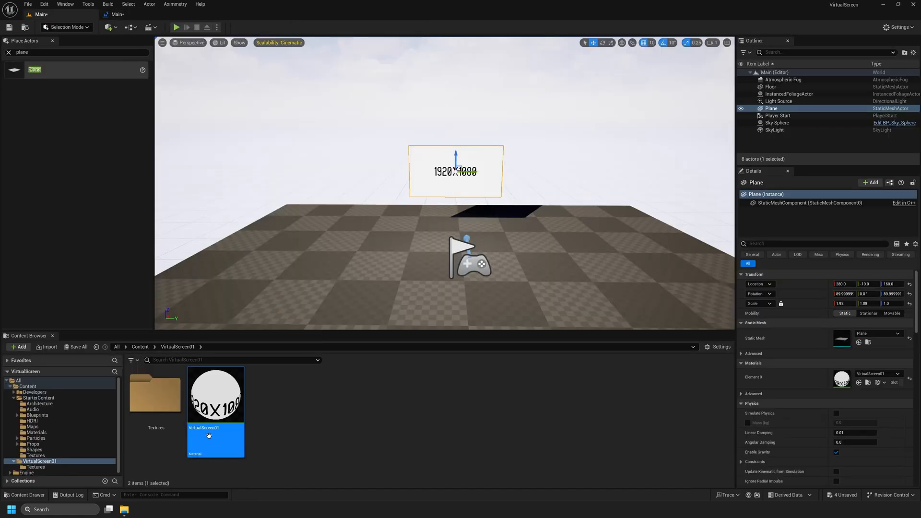
{"action": "double_click", "coordinate": [216, 395]}
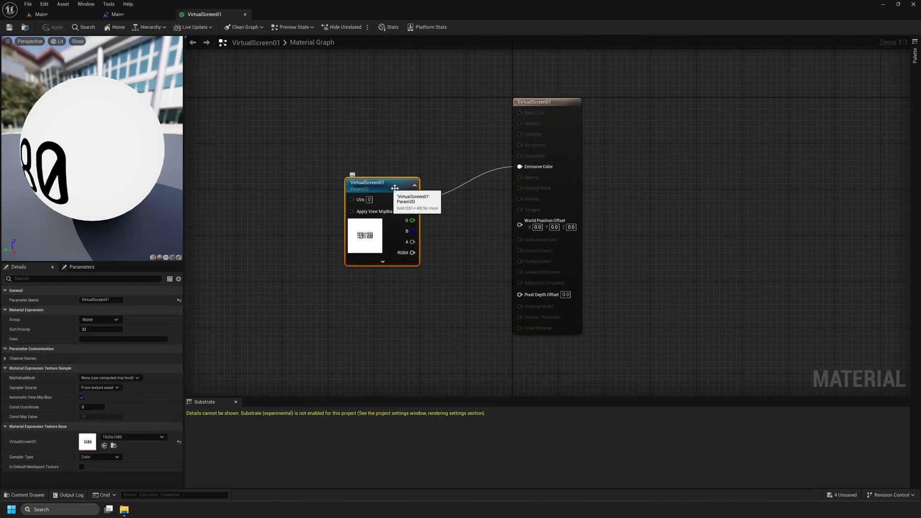
{"action": "left_click", "coordinate": [98, 301]}
{"action": "key", "text": "ctrl+c"}
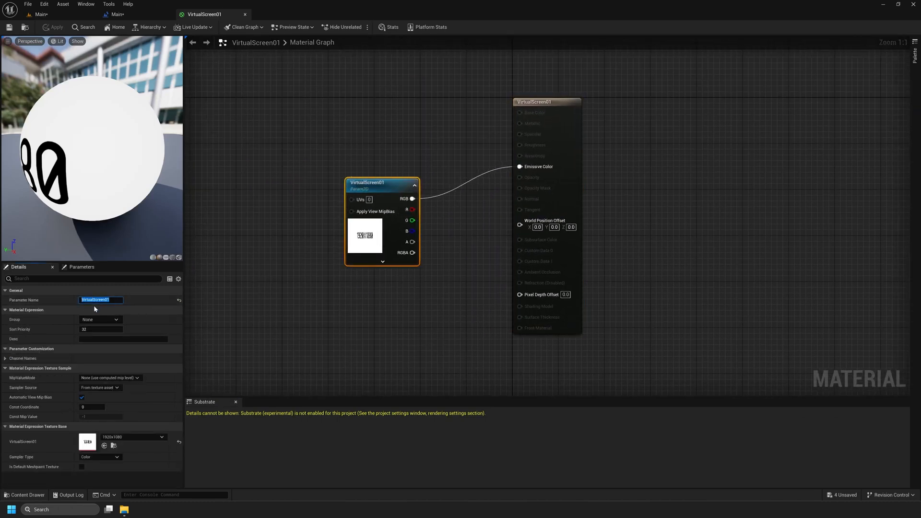
Set the Parameter Name of the Set Texture Parameter Value node to VirtualScreen01 in the Level Blueprint.
{"action": "left_click", "coordinate": [120, 14]}
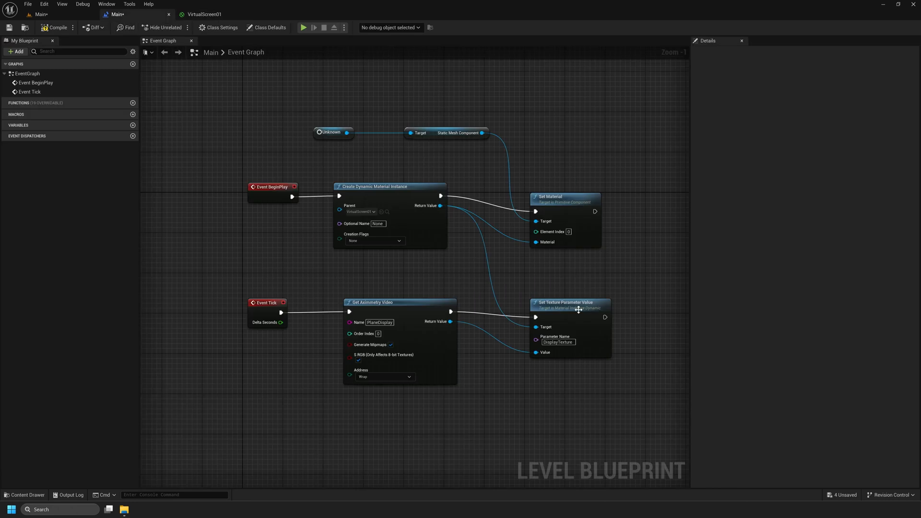
{"action": "left_click", "coordinate": [564, 306]}
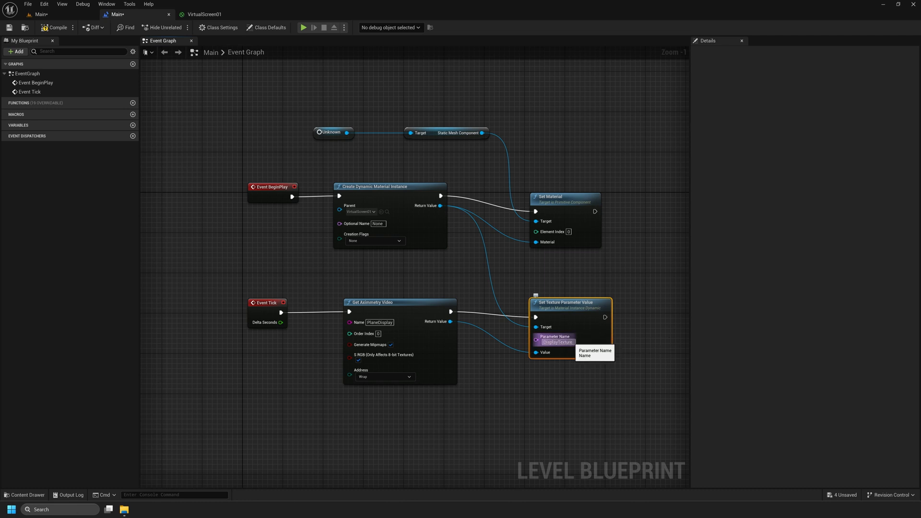
{"action": "left_click", "coordinate": [558, 343]}
{"action": "key", "text": "ctrl+v"}
{"action": "left_click", "coordinate": [503, 381]}
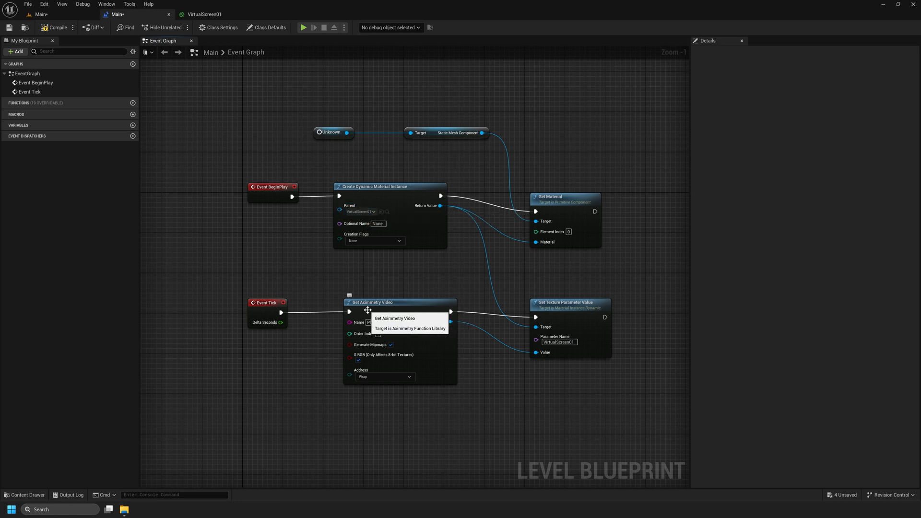
Examine the Get Aximmetry Video node's Name and the Set Material node, comparing them with the VirtualScreen01 material and the level's plane.
{"action": "left_click", "coordinate": [396, 307]}
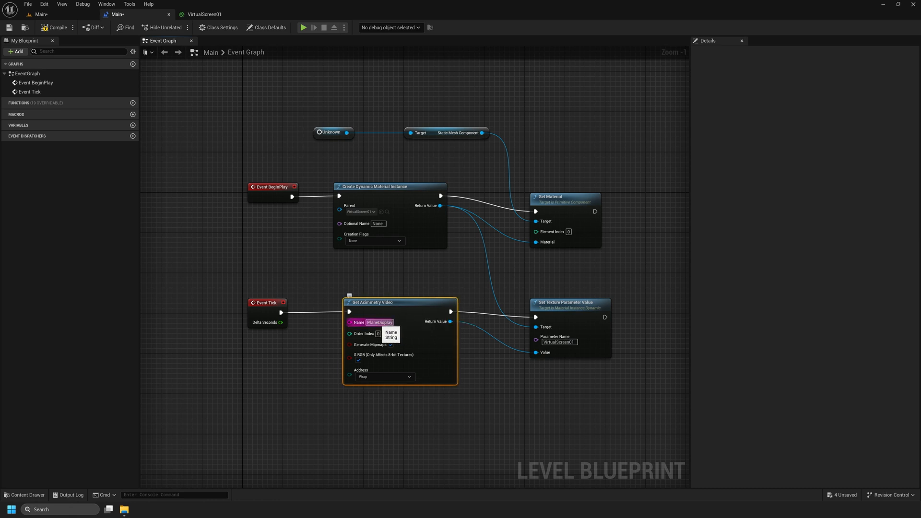
{"action": "left_click", "coordinate": [368, 322]}
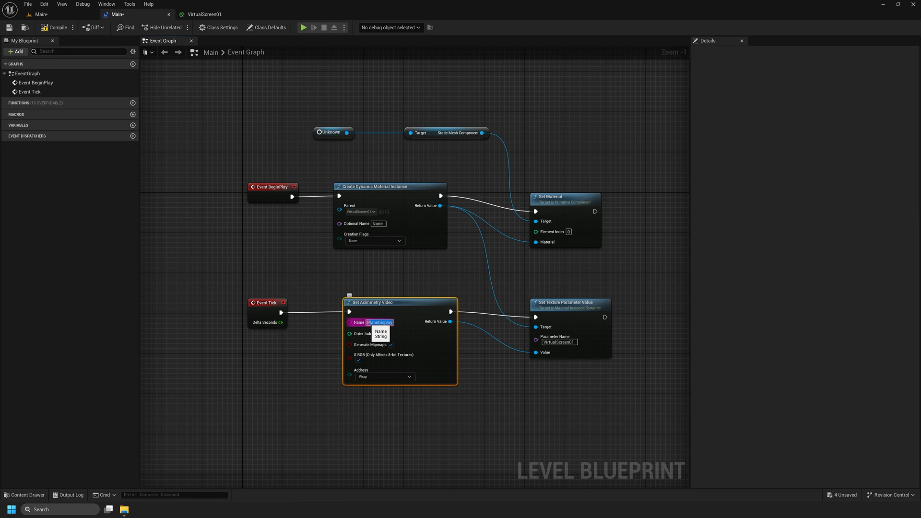
{"action": "left_click", "coordinate": [498, 368]}
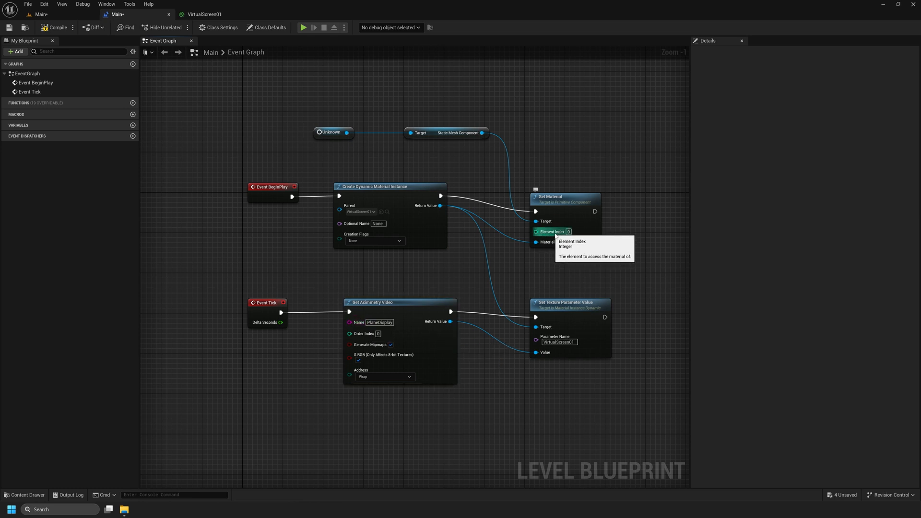
{"action": "left_click", "coordinate": [204, 15]}
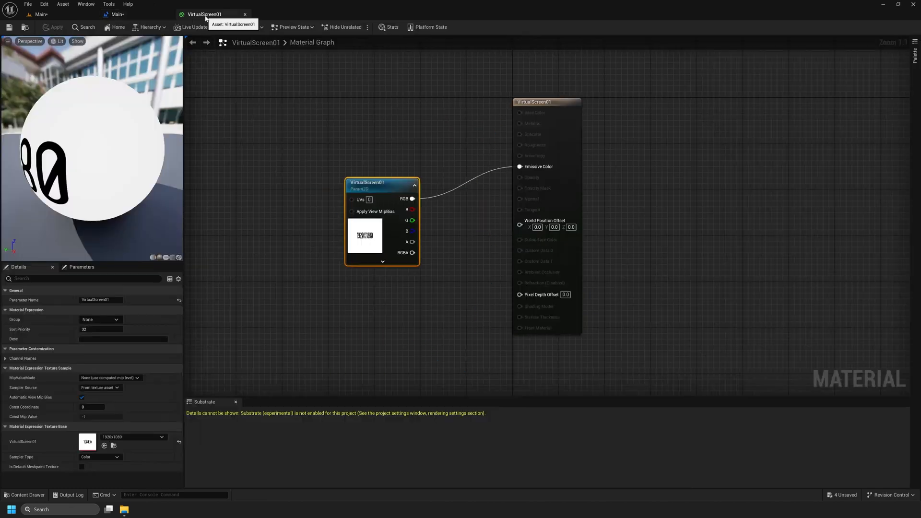
{"action": "left_click", "coordinate": [538, 120]}
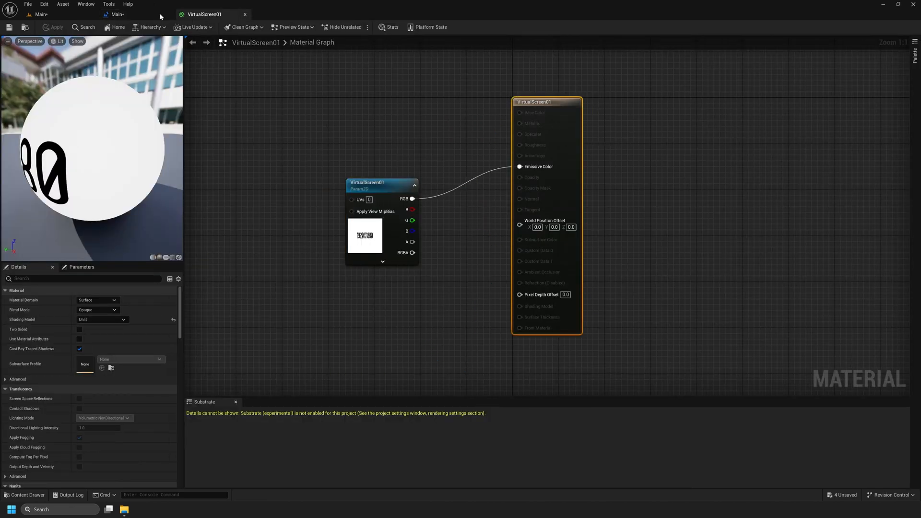
{"action": "left_click", "coordinate": [48, 14]}
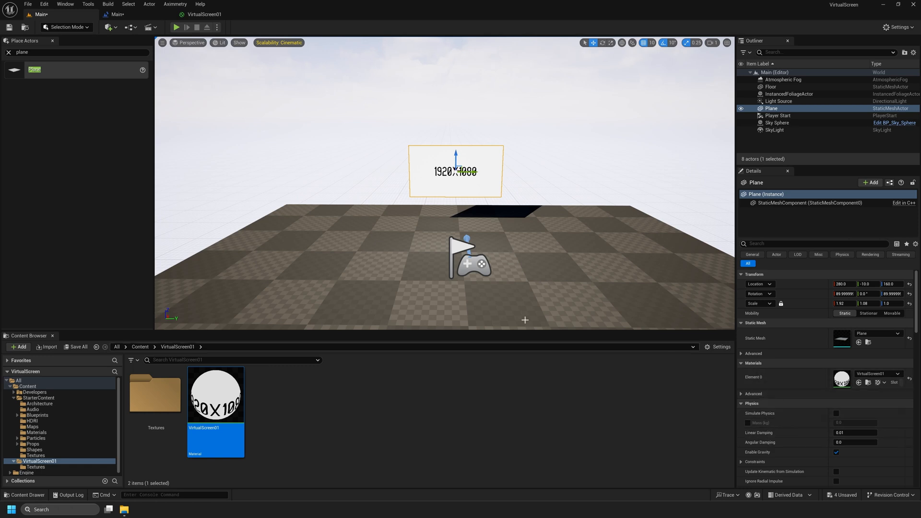
{"action": "left_click", "coordinate": [202, 14]}
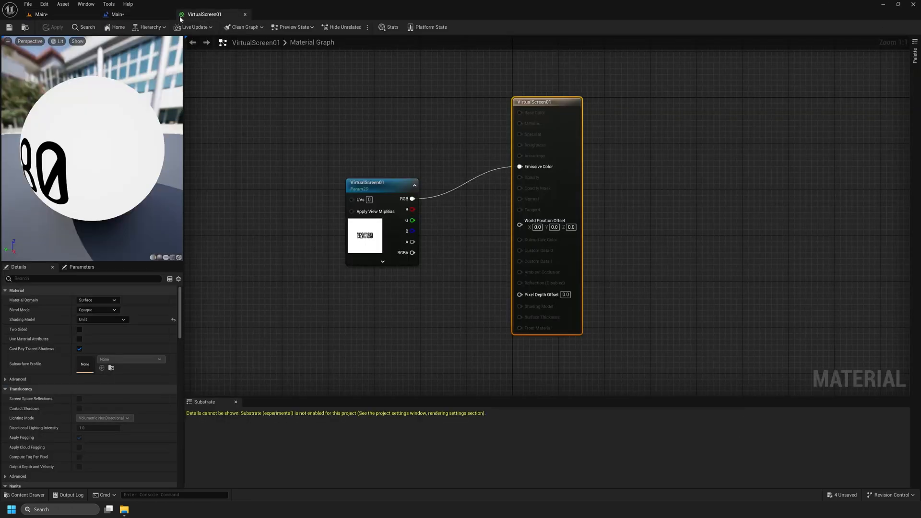
{"action": "left_click", "coordinate": [120, 14]}
{"action": "left_click", "coordinate": [557, 203]}
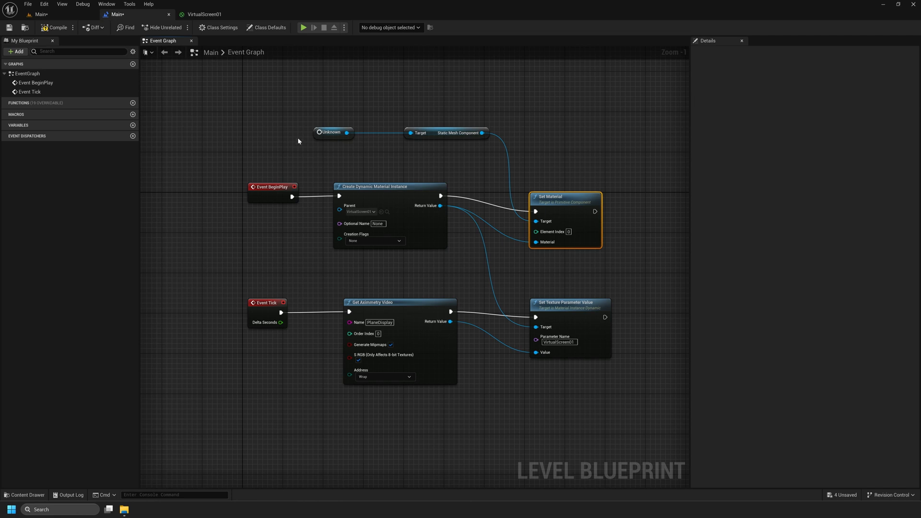
Select the Unknown actor reference node and compile the Level Blueprint.
{"action": "left_click", "coordinate": [318, 134]}
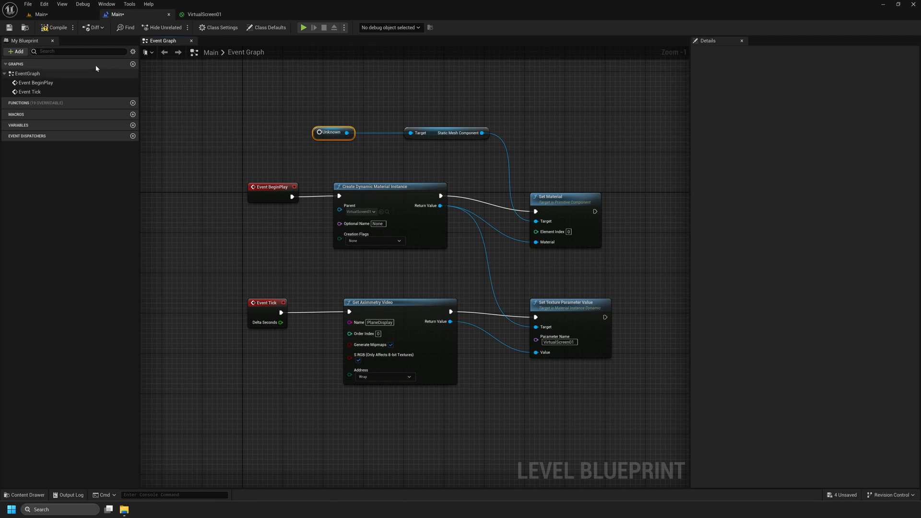
{"action": "left_click", "coordinate": [51, 30]}
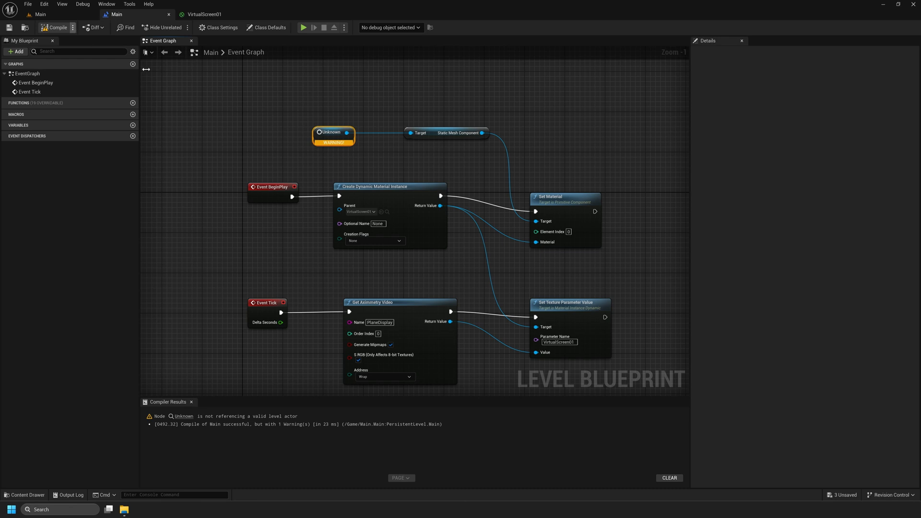
Undock the Level Blueprint into its own enlarged window over the Main level's viewport, keeping the Outliner accessible.
{"action": "left_click", "coordinate": [35, 14]}
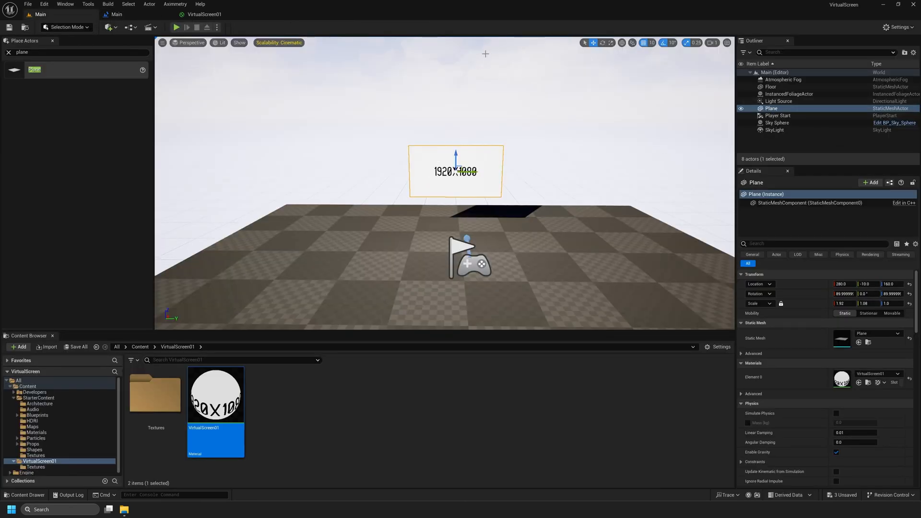
{"action": "left_click_drag", "start_coordinate": [134, 17], "coordinate": [108, 92]}
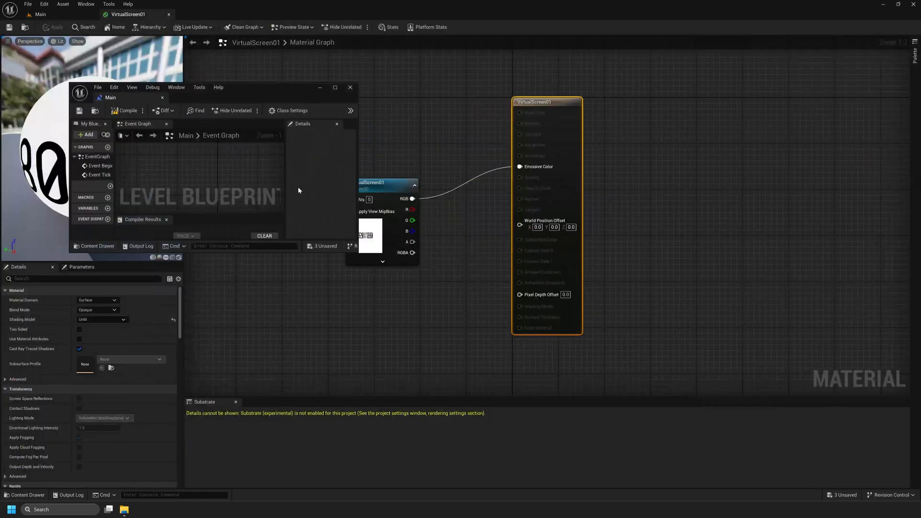
{"action": "left_click_drag", "start_coordinate": [352, 253], "coordinate": [618, 419]}
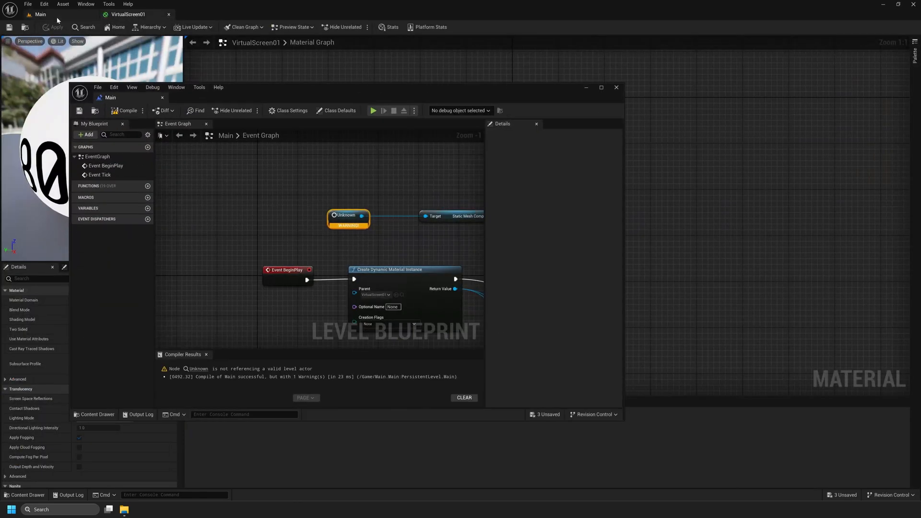
{"action": "left_click_drag", "start_coordinate": [508, 102], "coordinate": [594, 66]}
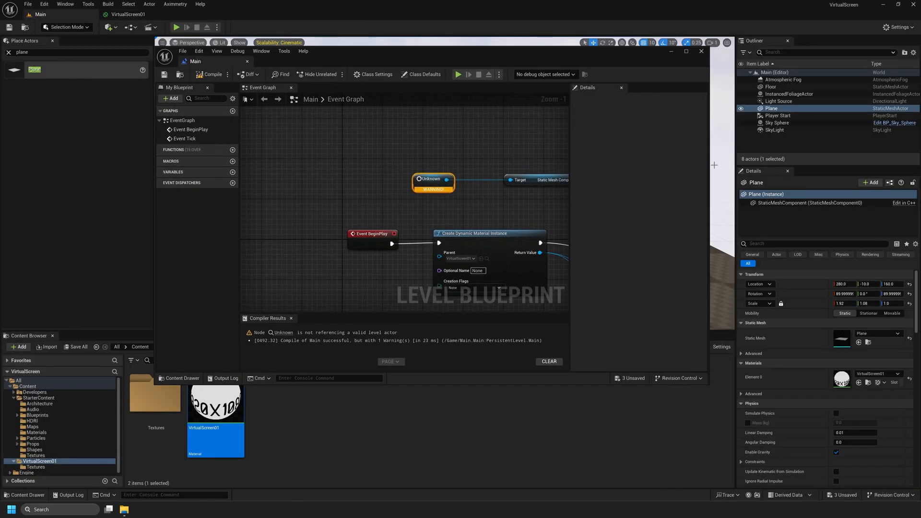
Add a reference to the level's Plane in the Event Graph and connect it to the Static Mesh Component node's Target.
{"action": "left_click_drag", "start_coordinate": [768, 112], "coordinate": [455, 151]}
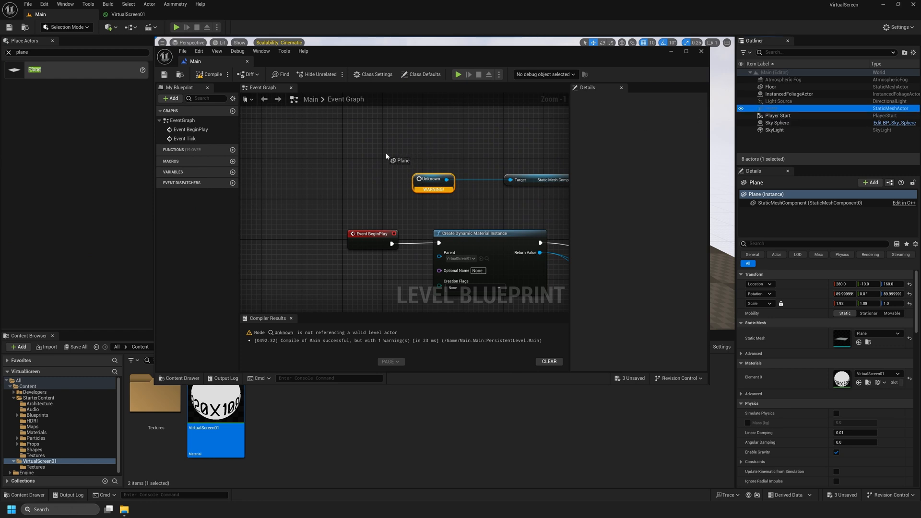
{"action": "left_click_drag", "start_coordinate": [402, 141], "coordinate": [402, 141]}
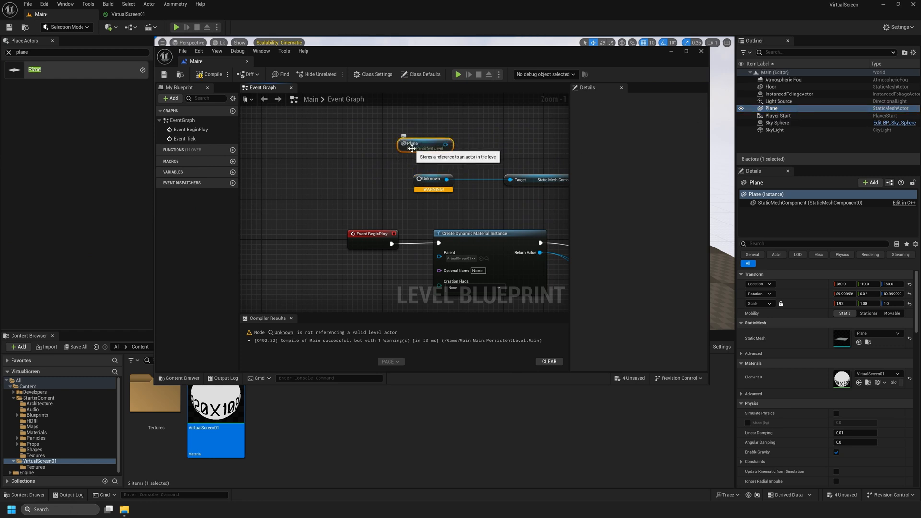
{"action": "left_click_drag", "start_coordinate": [445, 144], "coordinate": [510, 180]}
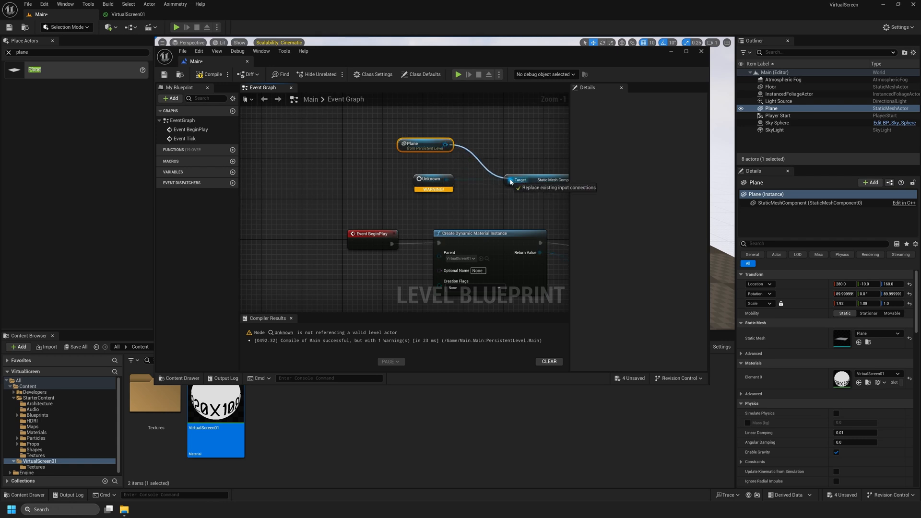
Delete the Unknown reference node from the Event Graph, then compile and save the Level Blueprint.
{"action": "left_click", "coordinate": [430, 178]}
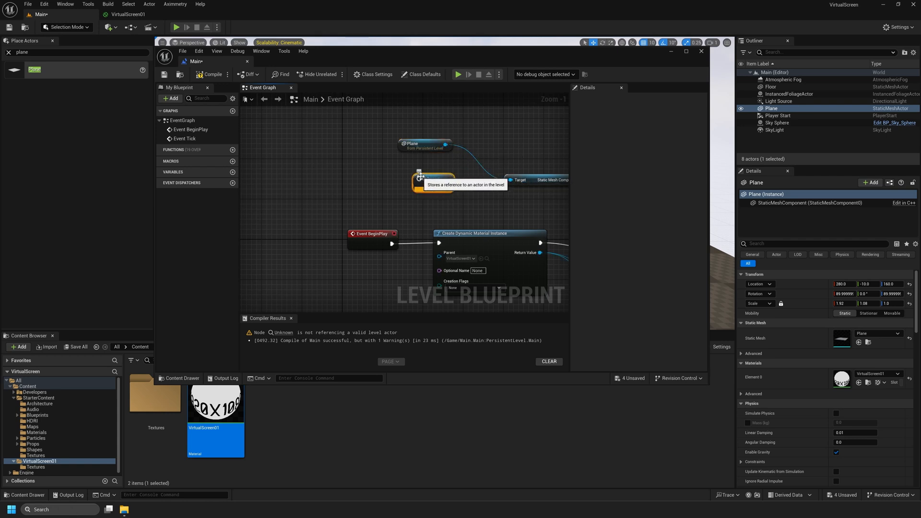
{"action": "key", "text": "Delete"}
{"action": "left_click", "coordinate": [207, 75]}
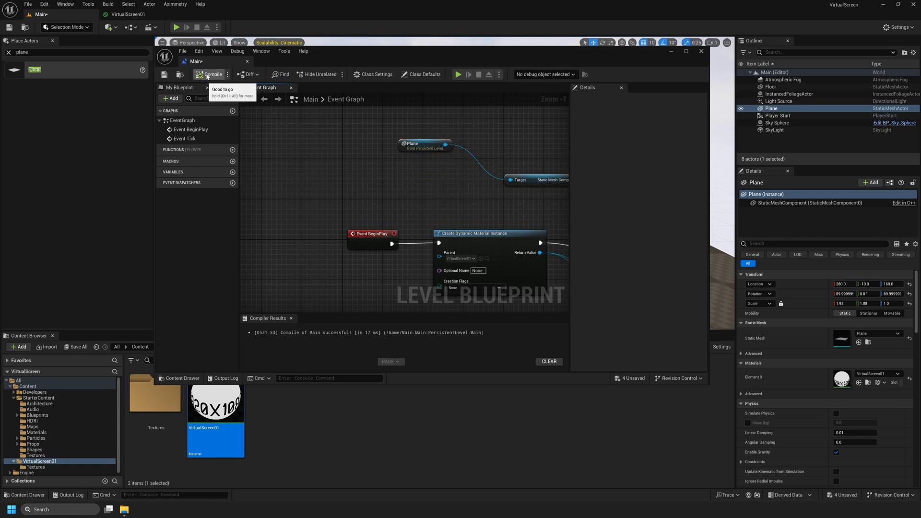
{"action": "left_click", "coordinate": [165, 75]}
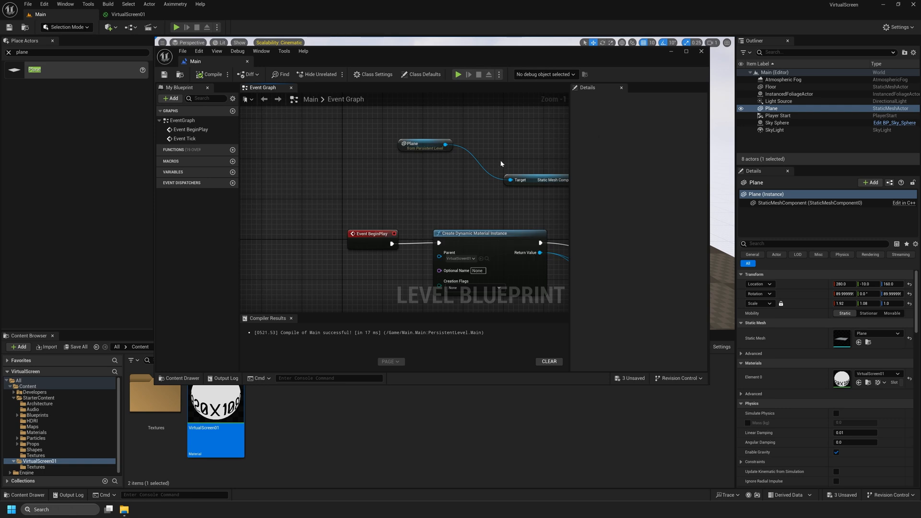
Align the Plane reference node beside the Static Mesh Component node, recompile, and dock the Level Blueprint back into the main editor window.
{"action": "left_click_drag", "start_coordinate": [412, 143], "coordinate": [412, 174]}
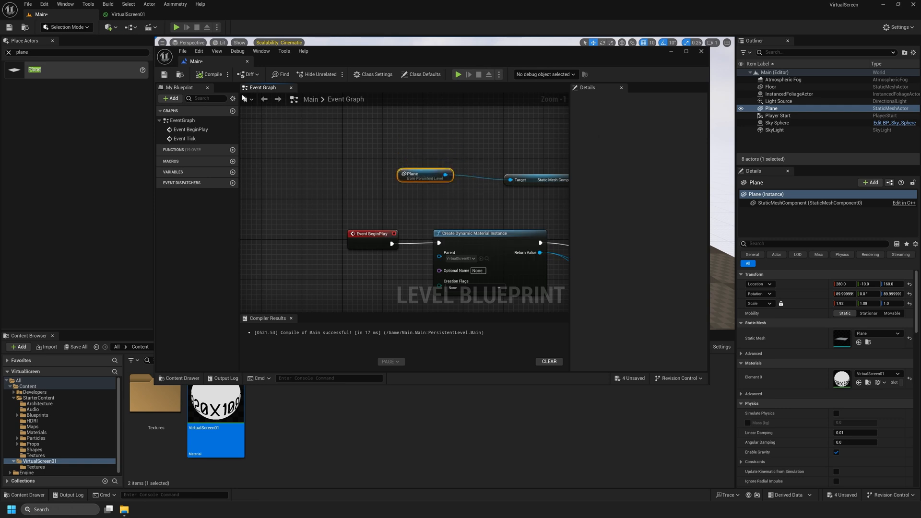
{"action": "left_click", "coordinate": [212, 74]}
{"action": "left_click_drag", "start_coordinate": [211, 63], "coordinate": [187, 20]}
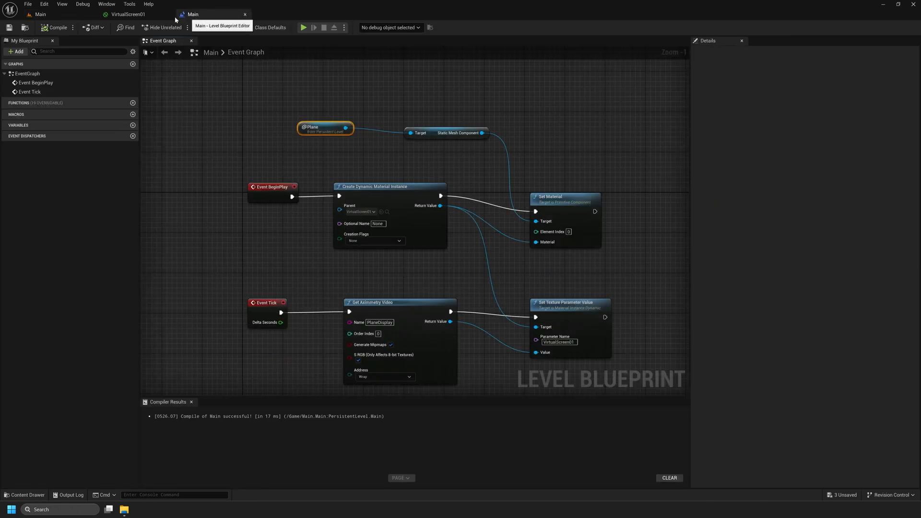
Return to the Main level and add the Aximmetry camera set Green camera (virtual + tracked, 1-3 billboards).
{"action": "left_click", "coordinate": [41, 15]}
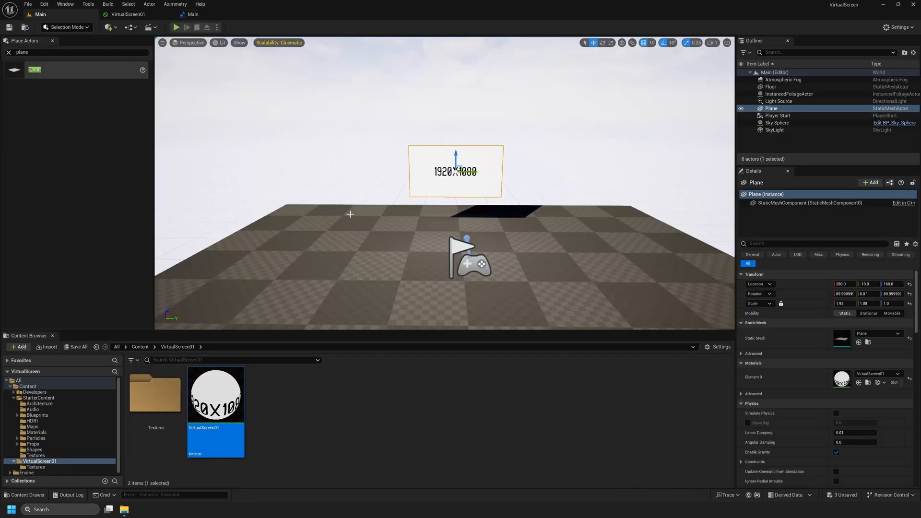
{"action": "right_click_drag", "start_coordinate": [543, 224], "coordinate": [498, 171]}
{"action": "right_click_drag", "start_coordinate": [415, 120], "coordinate": [411, 118]}
{"action": "left_click", "coordinate": [175, 4]}
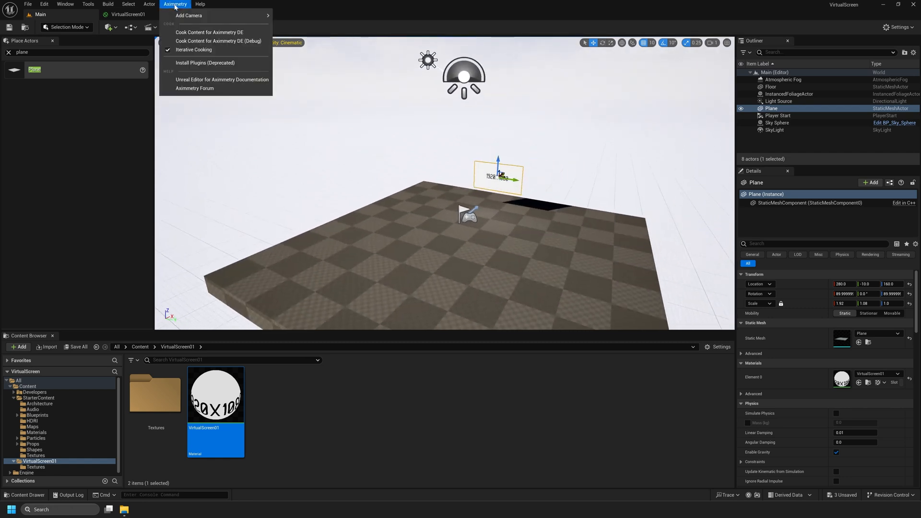
{"action": "mouse_move", "coordinate": [216, 16]}
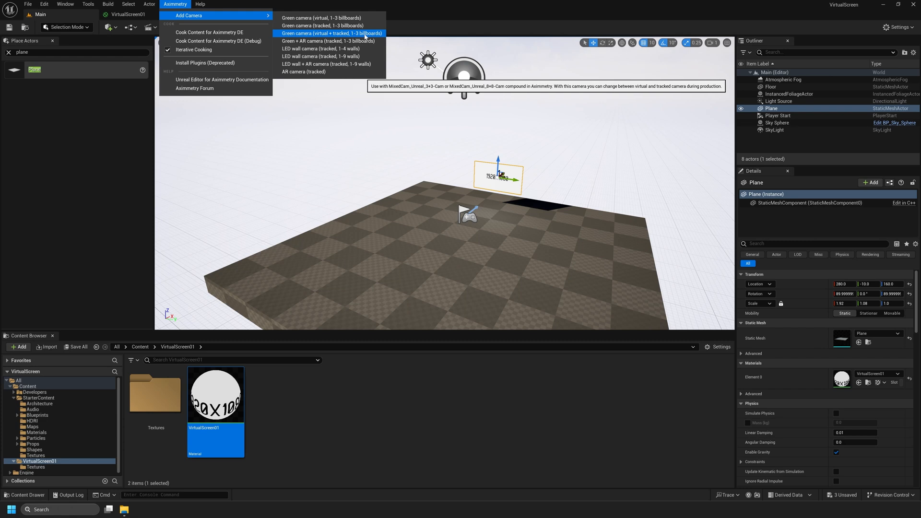
{"action": "left_click", "coordinate": [301, 35]}
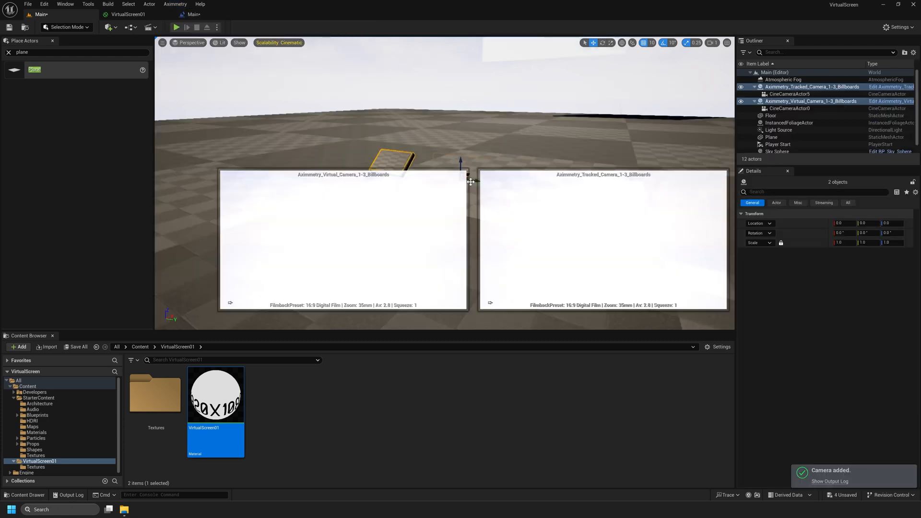
Delete the Player Start actor from the Main level.
{"action": "right_click_drag", "start_coordinate": [520, 132], "coordinate": [501, 166]}
{"action": "key", "text": "s"}
{"action": "right_click_drag", "start_coordinate": [452, 123], "coordinate": [452, 116]}
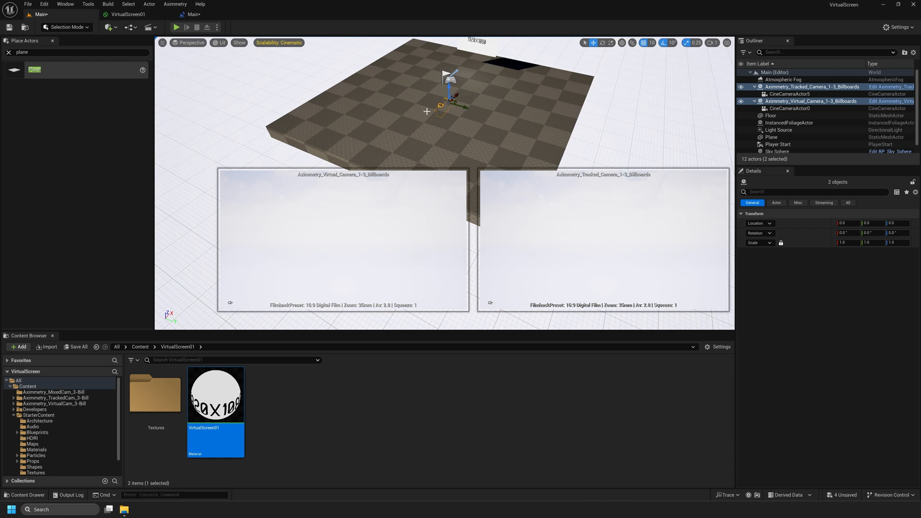
{"action": "left_click", "coordinate": [451, 79]}
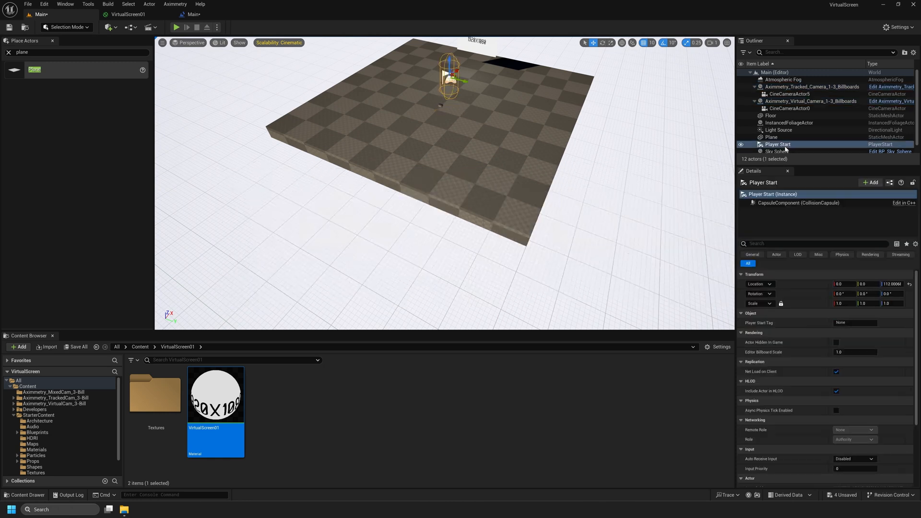
{"action": "key", "text": "Delete"}
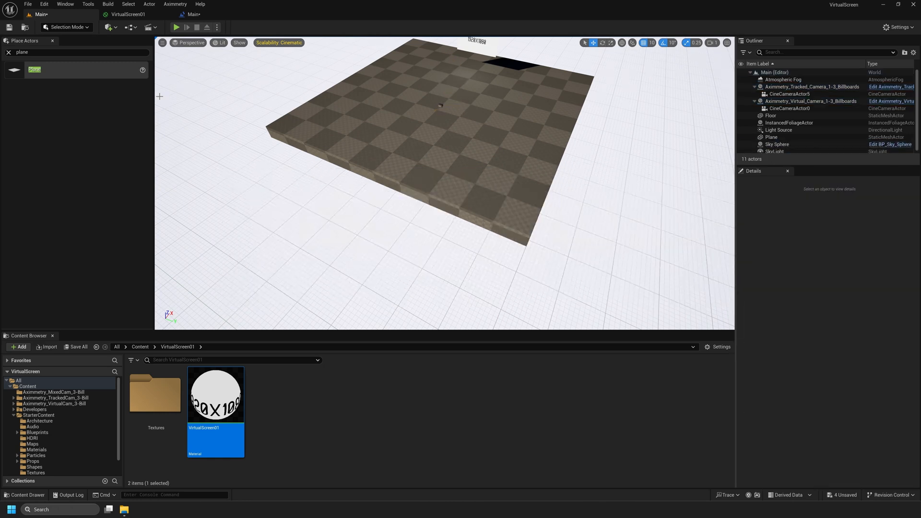
Filter the actor details by "custom" and enable Render CustomDepth Pass on both the Floor and the Plane.
{"action": "left_click", "coordinate": [406, 84]}
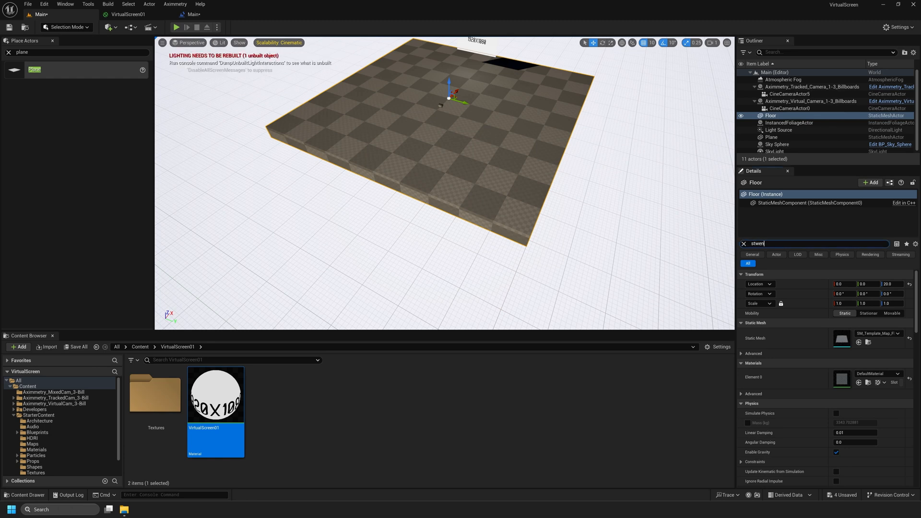
{"action": "key", "text": "BackSpace"}
{"action": "key", "text": "BackSpace"}
{"action": "type", "text": "custom"}
{"action": "left_click", "coordinate": [839, 332]}
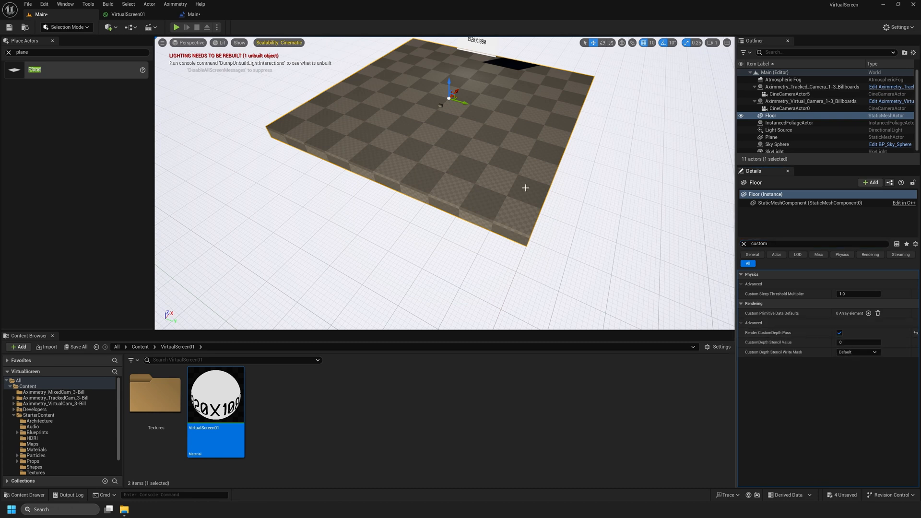
{"action": "left_click", "coordinate": [483, 50]}
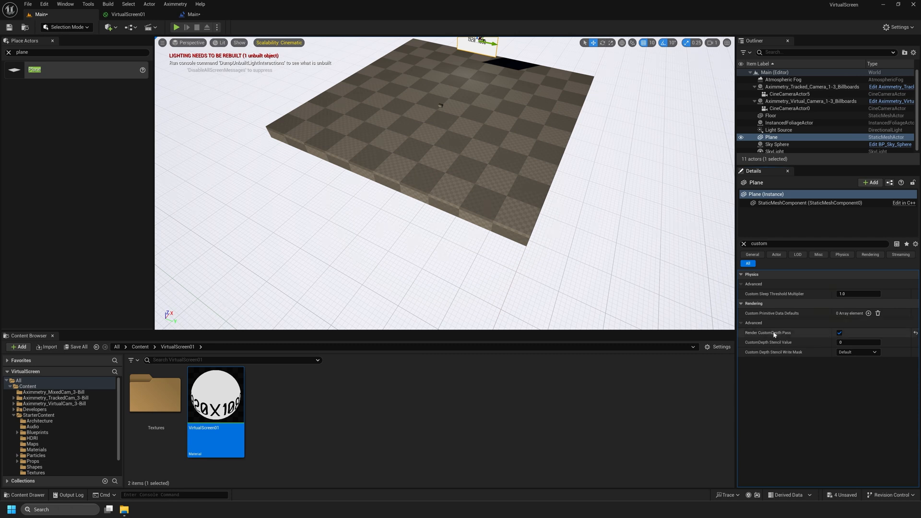
{"action": "scroll", "coordinate": [524, 186], "scroll_direction": "down", "scroll_amount": 3}
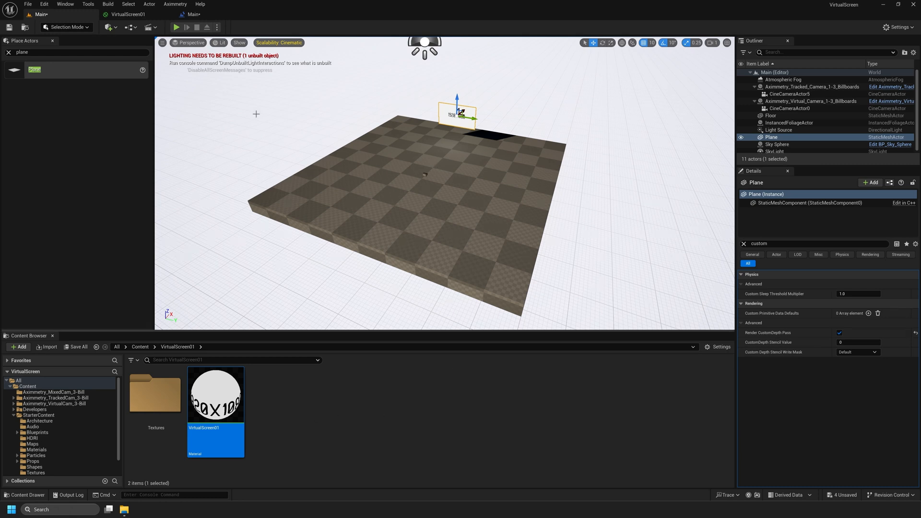
{"action": "left_click", "coordinate": [175, 4]}
{"action": "mouse_move", "coordinate": [203, 17]}
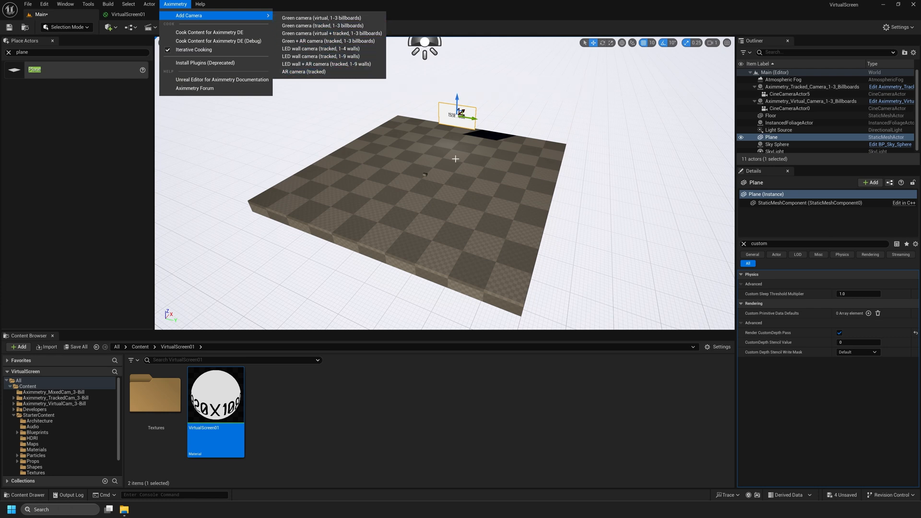
{"action": "left_click", "coordinate": [461, 168]}
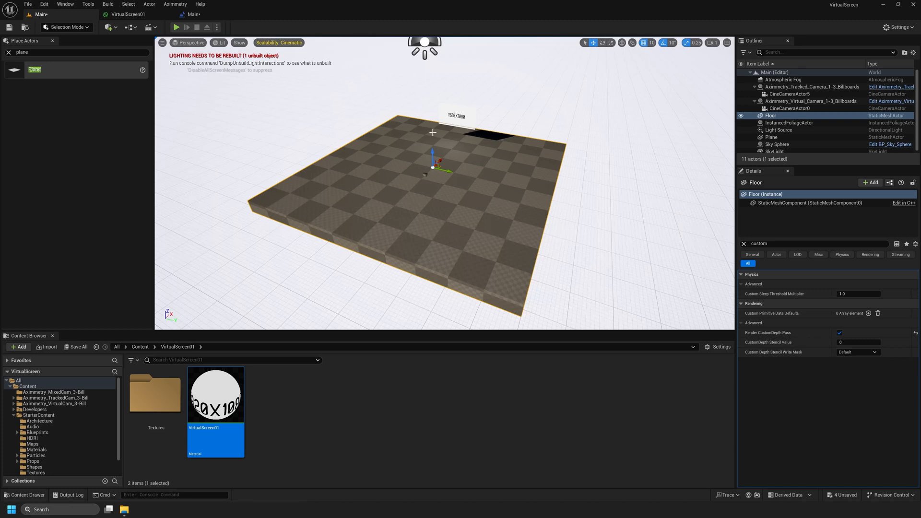
{"action": "left_click", "coordinate": [807, 86]}
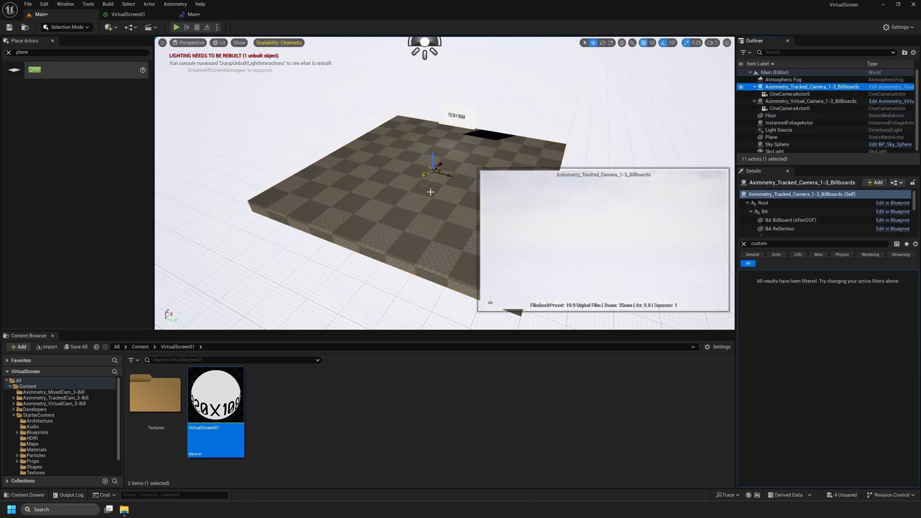
Cook the project content for Aximmetry DE and open the Output Log docked beside the Content Browser.
{"action": "left_click", "coordinate": [175, 4]}
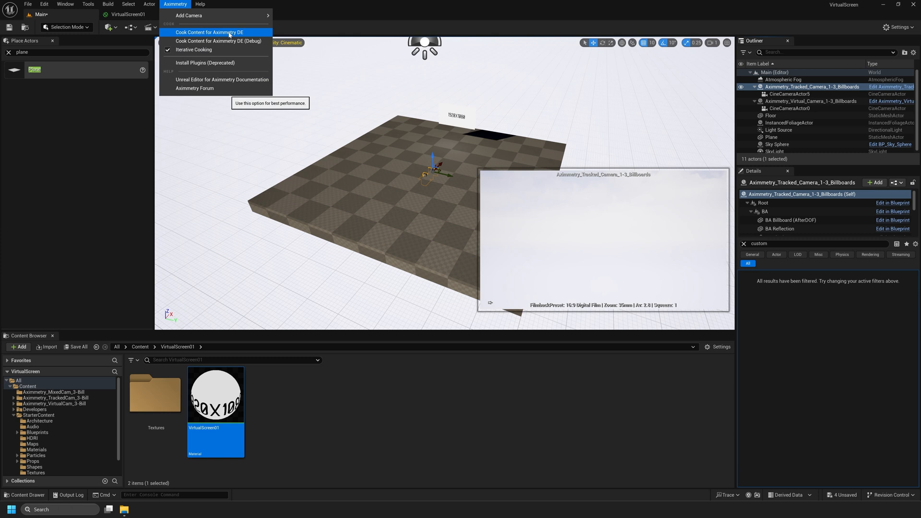
{"action": "left_click", "coordinate": [230, 33]}
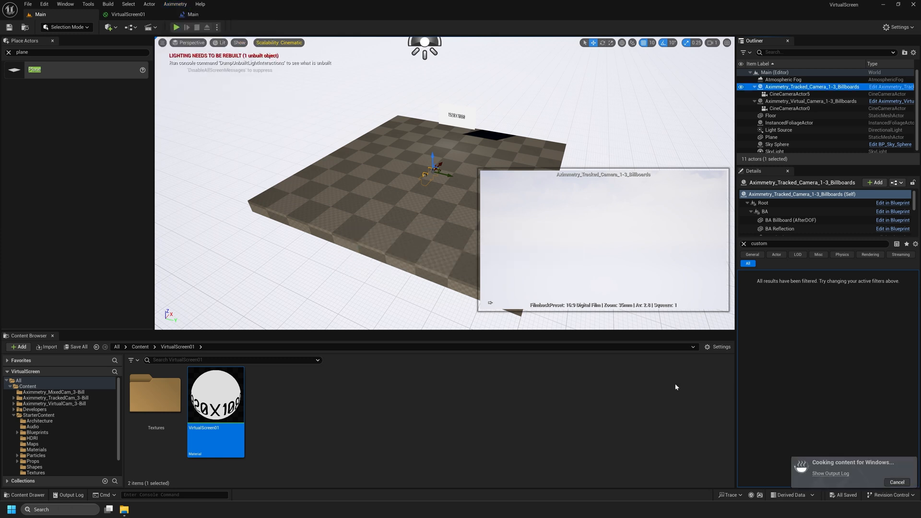
{"action": "left_click", "coordinate": [832, 477]}
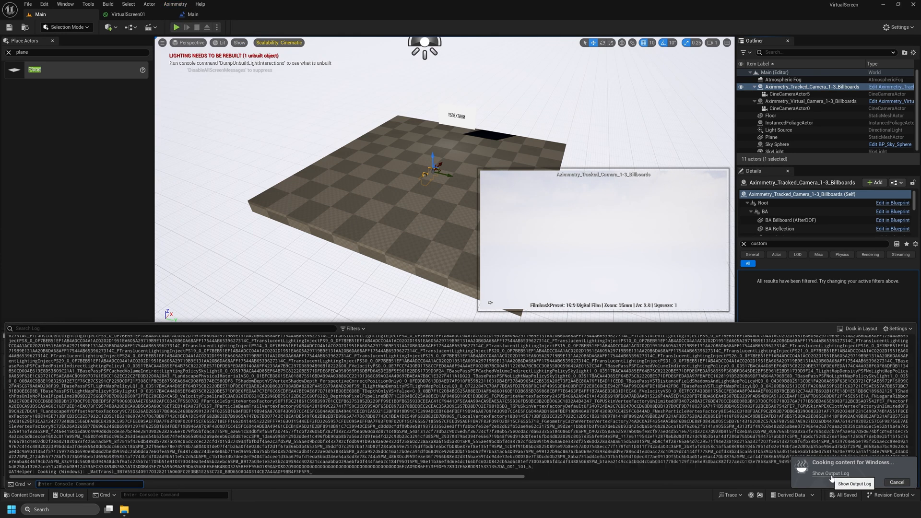
{"action": "left_click", "coordinate": [65, 3]}
{"action": "left_click", "coordinate": [87, 207]}
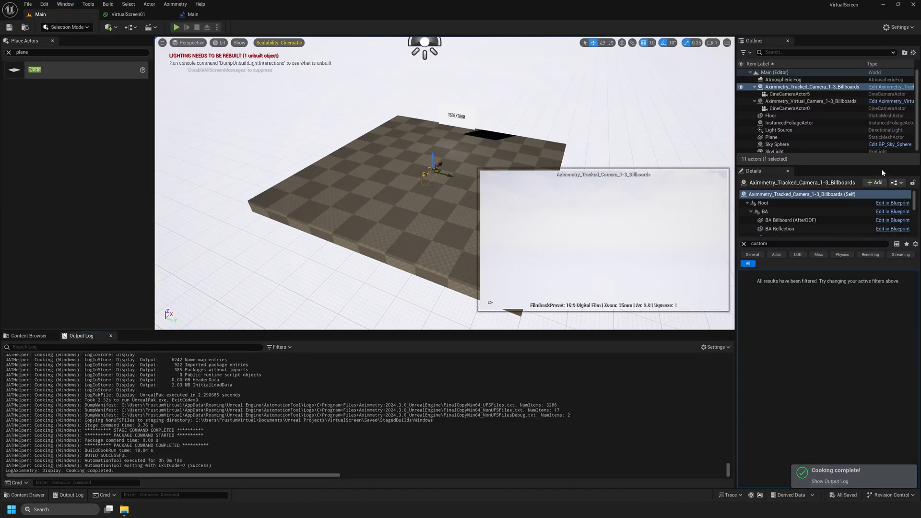
Minimize the open windows and start Aximmetry Composer from the desktop.
{"action": "left_click", "coordinate": [884, 4]}
{"action": "left_click", "coordinate": [419, 8]}
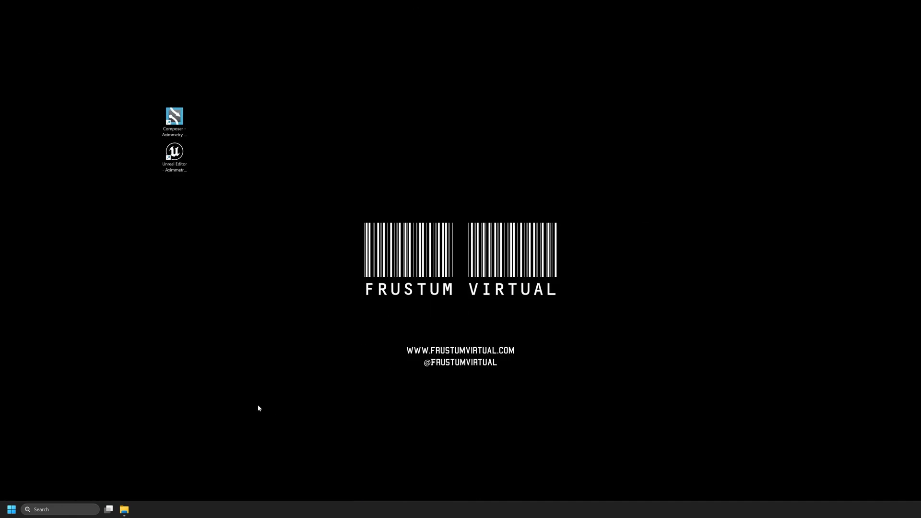
{"action": "double_click", "coordinate": [175, 117]}
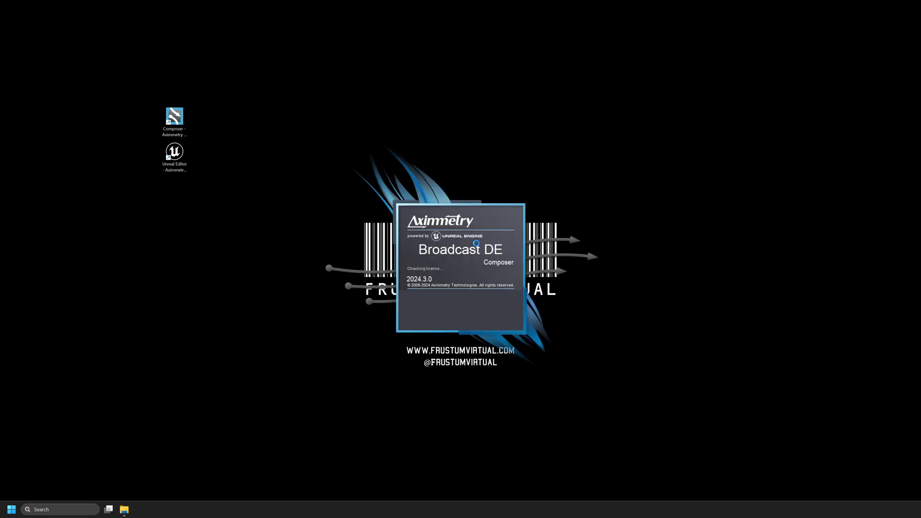
{"action": "left_click", "coordinate": [507, 327]}
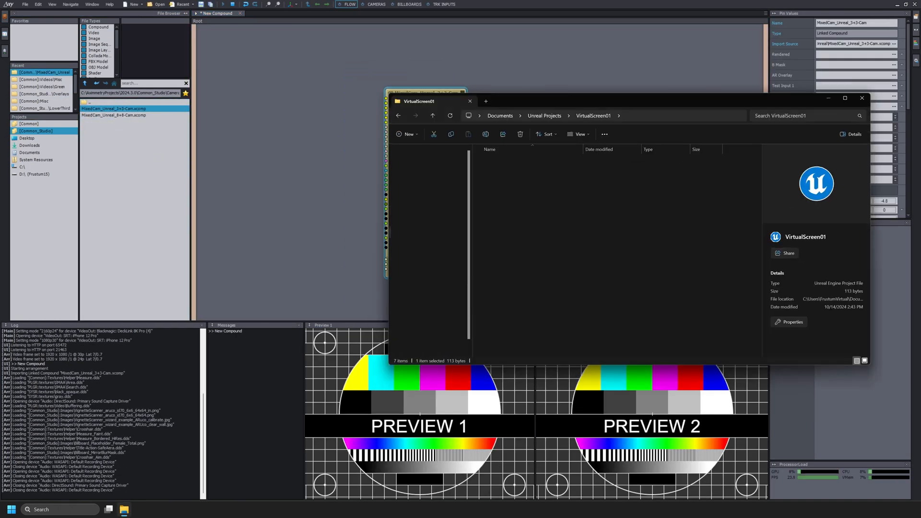
Import VirtualScreen.uproject from the VirtualScreen folder in Unreal Projects into the Composer flow, beside the MixedCam_Unreal_3+3-Cam compound.
{"action": "left_click", "coordinate": [545, 116]}
{"action": "double_click", "coordinate": [507, 192]}
{"action": "left_click_drag", "start_coordinate": [508, 224], "coordinate": [497, 125]}
{"action": "left_click", "coordinate": [862, 98]}
Connect the MixedCam_Unreal_3+3-Cam compound's size, camera, billboard data, texture and control outputs to the matching VirtualScreen module inputs.
{"action": "left_click_drag", "start_coordinate": [466, 142], "coordinate": [478, 145]}
{"action": "left_click_drag", "start_coordinate": [466, 151], "coordinate": [478, 149]}
{"action": "left_click_drag", "start_coordinate": [466, 156], "coordinate": [479, 154]}
{"action": "left_click_drag", "start_coordinate": [465, 160], "coordinate": [478, 164]}
{"action": "left_click_drag", "start_coordinate": [465, 170], "coordinate": [479, 168]}
{"action": "left_click_drag", "start_coordinate": [465, 175], "coordinate": [478, 203]}
{"action": "left_click_drag", "start_coordinate": [466, 208], "coordinate": [479, 207]}
{"action": "left_click_drag", "start_coordinate": [465, 214], "coordinate": [478, 212]}
{"action": "left_click_drag", "start_coordinate": [466, 219], "coordinate": [479, 222]}
{"action": "left_click_drag", "start_coordinate": [465, 228], "coordinate": [478, 227]}
{"action": "left_click_drag", "start_coordinate": [466, 232], "coordinate": [478, 237]}
Connect the VirtualScreen module's B Mask back to the camera compound, and wire the compound's Preview and Out to the flow's outputs.
{"action": "left_click_drag", "start_coordinate": [532, 135], "coordinate": [386, 103]}
{"action": "double_click", "coordinate": [466, 98]}
{"action": "double_click", "coordinate": [466, 103]}
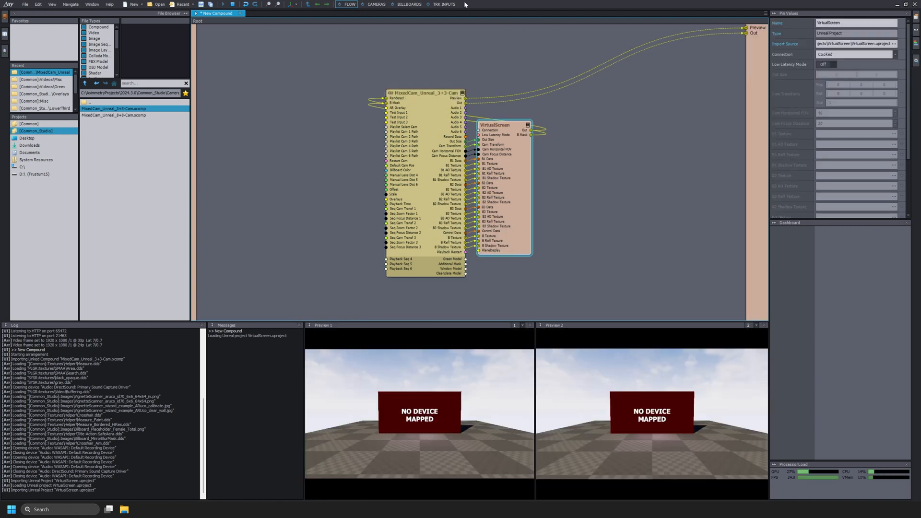
Add Green_Nils_Demonstrate_Notes.mp4 from the [Common] Videos\Green folder to the flow and connect its Out to the compound's Test Input 1.
{"action": "left_click", "coordinate": [29, 123]}
{"action": "double_click", "coordinate": [95, 160]}
{"action": "double_click", "coordinate": [95, 110]}
{"action": "left_click", "coordinate": [115, 167]}
{"action": "left_click_drag", "start_coordinate": [115, 167], "coordinate": [269, 132]}
{"action": "left_click_drag", "start_coordinate": [333, 139], "coordinate": [387, 112]}
On the BILLBOARDS board, switch INPUT 1 to Test and MONITOR 1 to Keyed.
{"action": "left_click", "coordinate": [407, 4]}
{"action": "left_click", "coordinate": [260, 95]}
{"action": "left_click", "coordinate": [828, 106]}
{"action": "left_click", "coordinate": [361, 95]}
Configure KEYER 1 by sampling the green Background Color with MonitorMode set to Input, restoring the monitor mode, and raising Low Cut.
{"action": "left_click", "coordinate": [486, 88]}
{"action": "left_click", "coordinate": [857, 63]}
{"action": "left_click", "coordinate": [822, 85]}
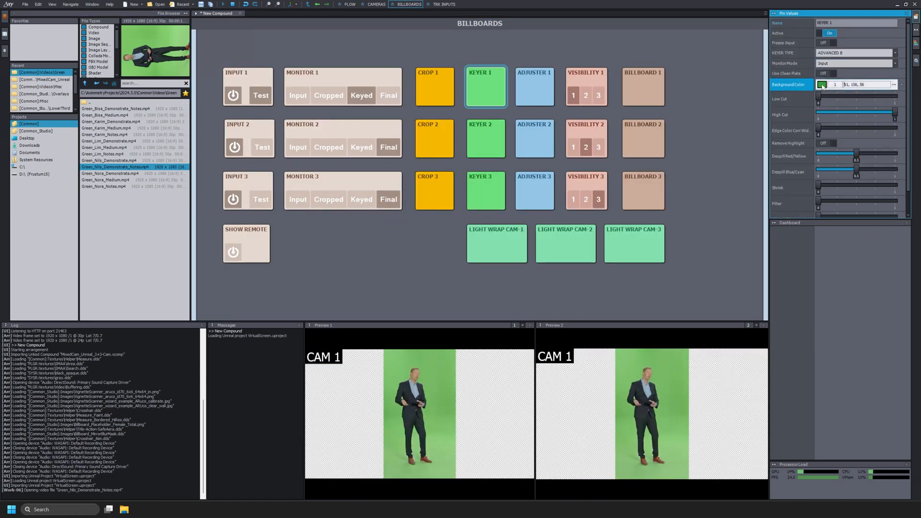
{"action": "left_click", "coordinate": [857, 63]}
{"action": "left_click", "coordinate": [845, 87]}
{"action": "left_click_drag", "start_coordinate": [819, 96], "coordinate": [838, 96]}
Set MONITOR 1 to Final and move BILLBOARD 1 sideways so the presenter stands beside the virtual screen.
{"action": "left_click", "coordinate": [389, 96]}
{"action": "left_click", "coordinate": [644, 88]}
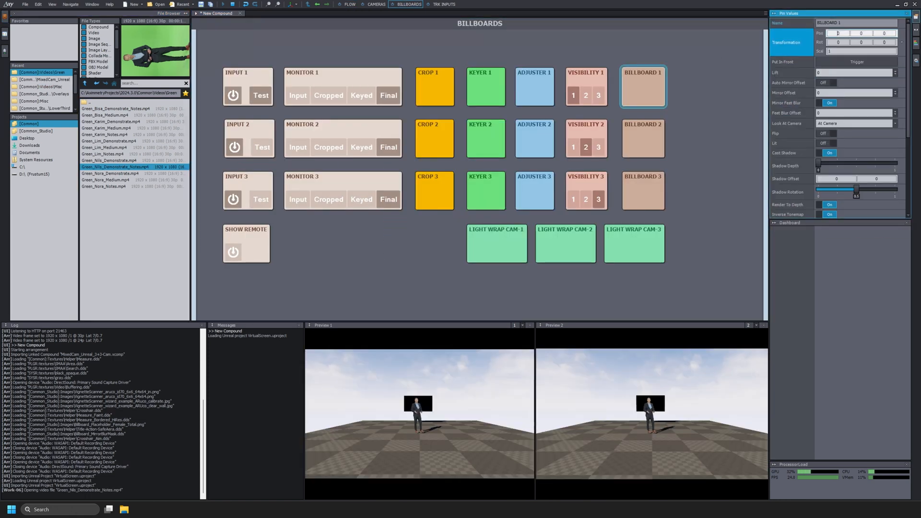
Return to the flow and reposition the VirtualScreen and Green_Nils_Demonstrate_Notes modules to leave more space around the camera compound.
{"action": "left_click", "coordinate": [351, 5]}
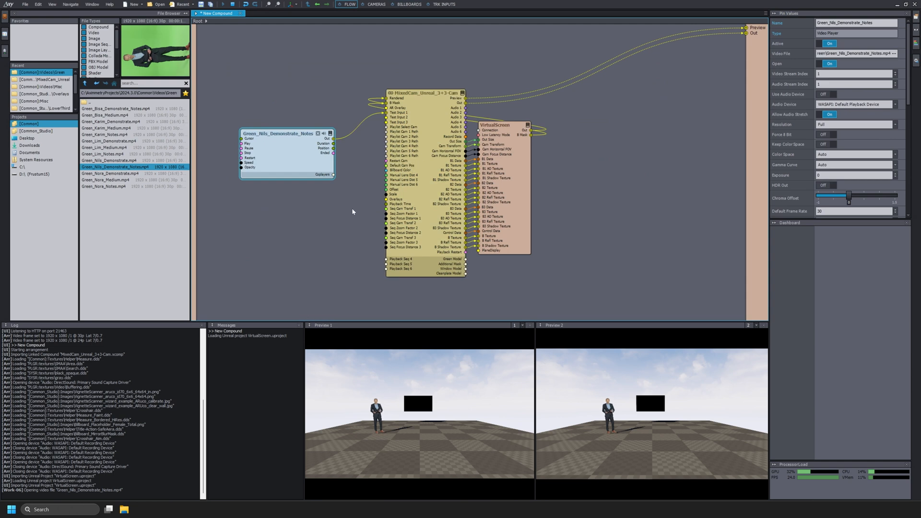
{"action": "left_click_drag", "start_coordinate": [509, 123], "coordinate": [523, 124]}
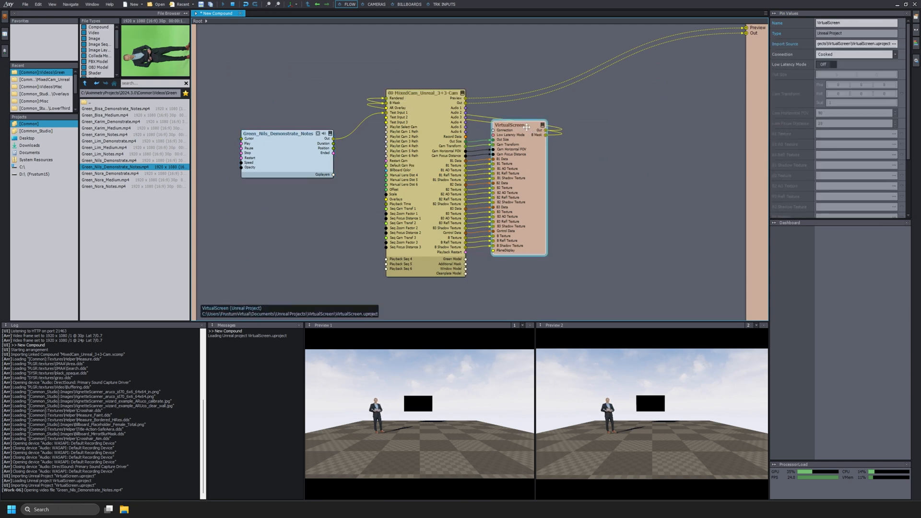
{"action": "left_click_drag", "start_coordinate": [268, 143], "coordinate": [284, 117]}
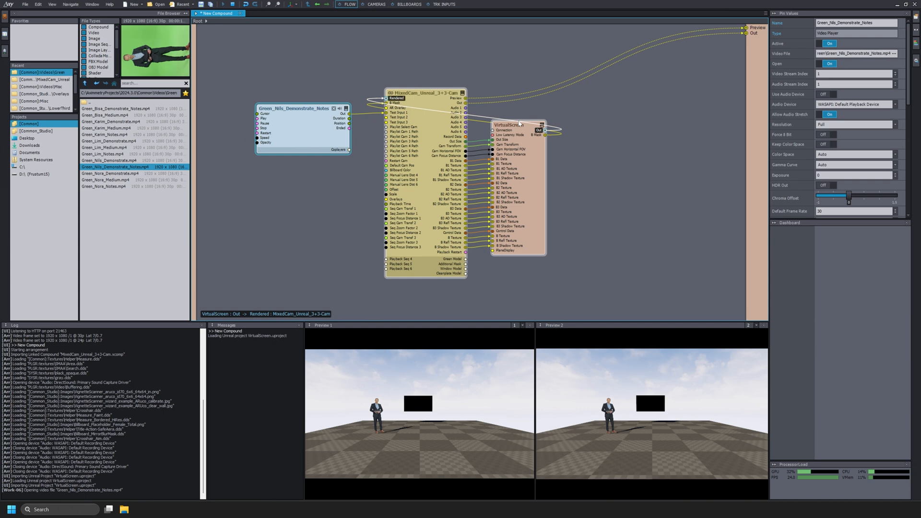
Select the VirtualScreen module, then switch to Unreal Editor and check the Get Aximmetry Video node's Name in the Level Blueprint.
{"action": "left_click", "coordinate": [530, 129]}
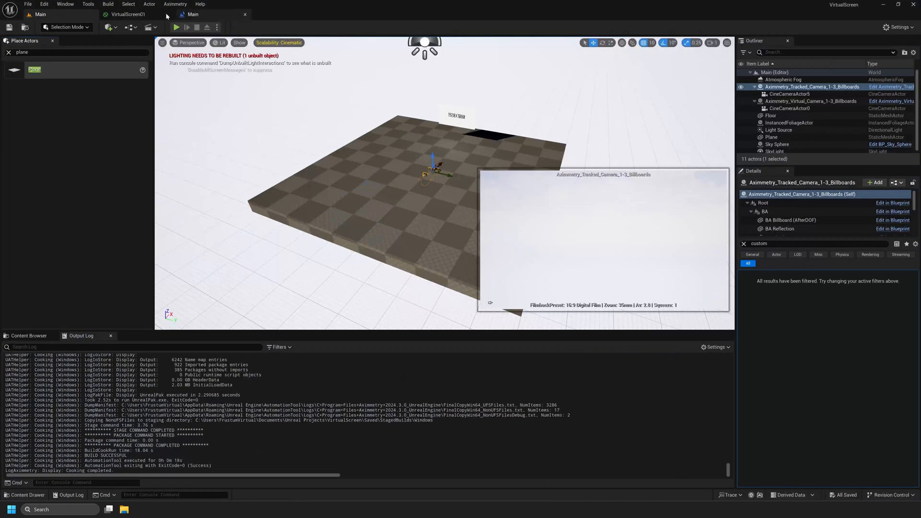
{"action": "left_click", "coordinate": [193, 14]}
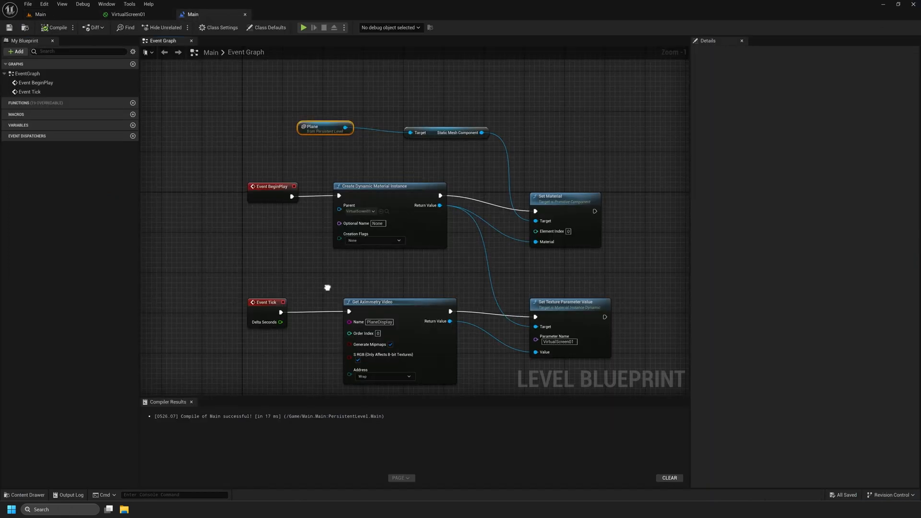
{"action": "right_click_drag", "start_coordinate": [372, 312], "coordinate": [328, 237]}
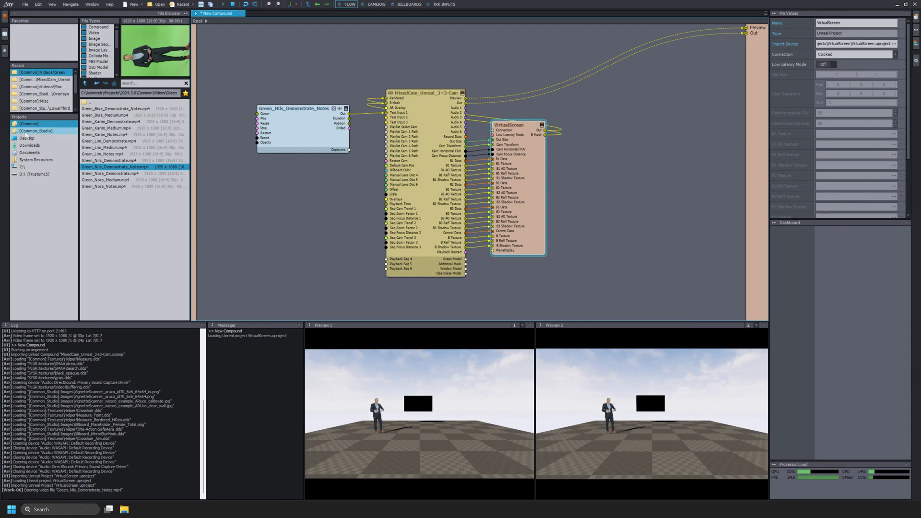
Add stock_video_01.mp4 from the Common project's Videos\Misc folder to the flow, feeding VirtualScreen's PlaneDisplay pin.
{"action": "left_click", "coordinate": [29, 124]}
{"action": "double_click", "coordinate": [95, 160]}
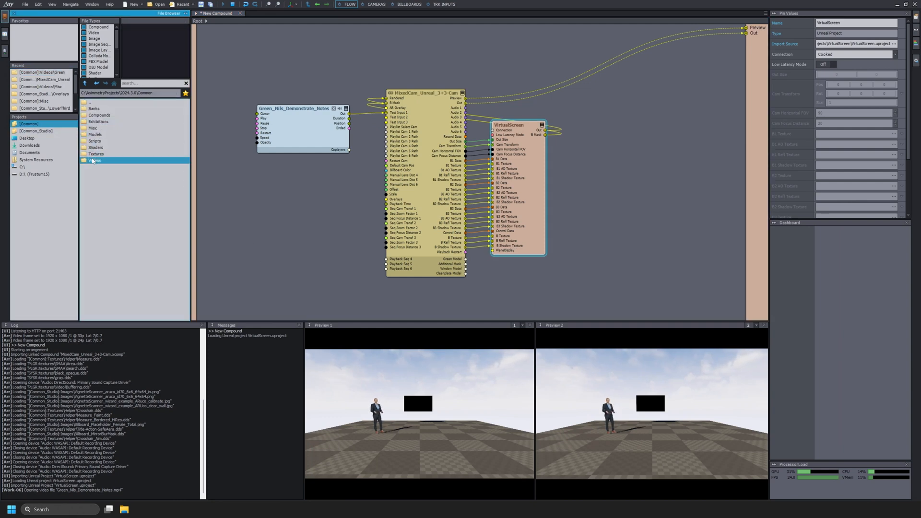
{"action": "double_click", "coordinate": [95, 121]}
{"action": "left_click", "coordinate": [95, 121]}
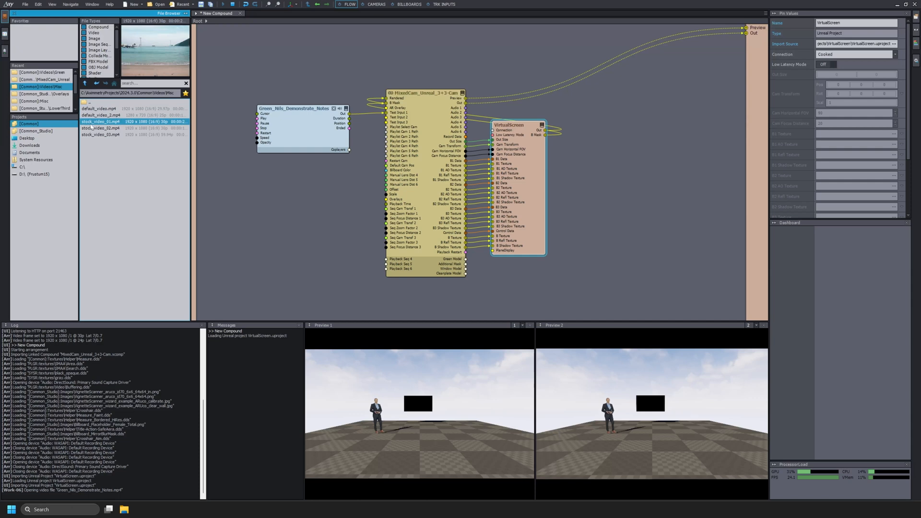
{"action": "left_click_drag", "start_coordinate": [90, 124], "coordinate": [493, 251]}
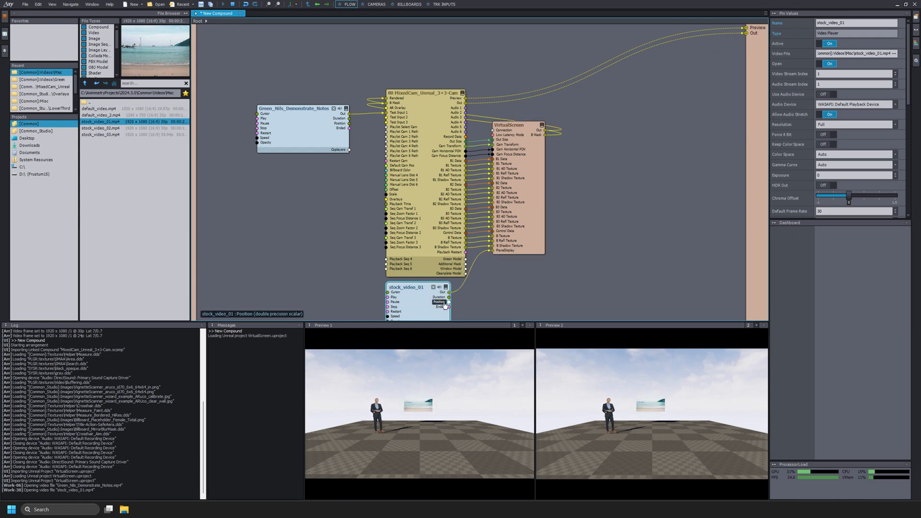
Move the stock_video_01 player clear of the camera compound, disconnect its output, and delete the player.
{"action": "left_click_drag", "start_coordinate": [413, 287], "coordinate": [367, 288]}
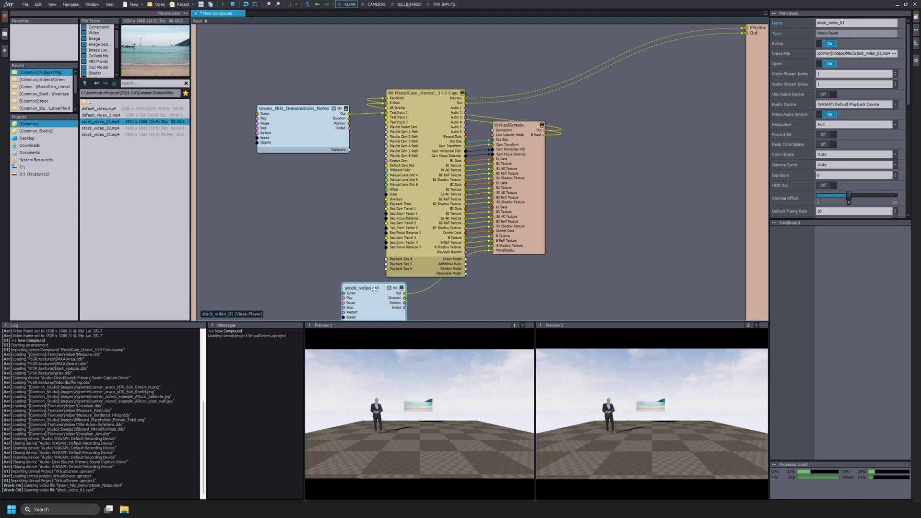
{"action": "double_click", "coordinate": [410, 293]}
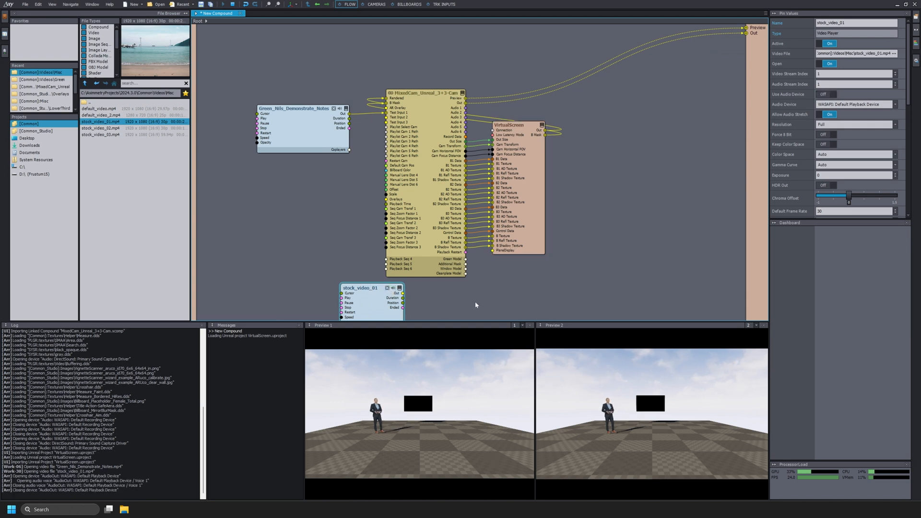
{"action": "key", "text": "Delete"}
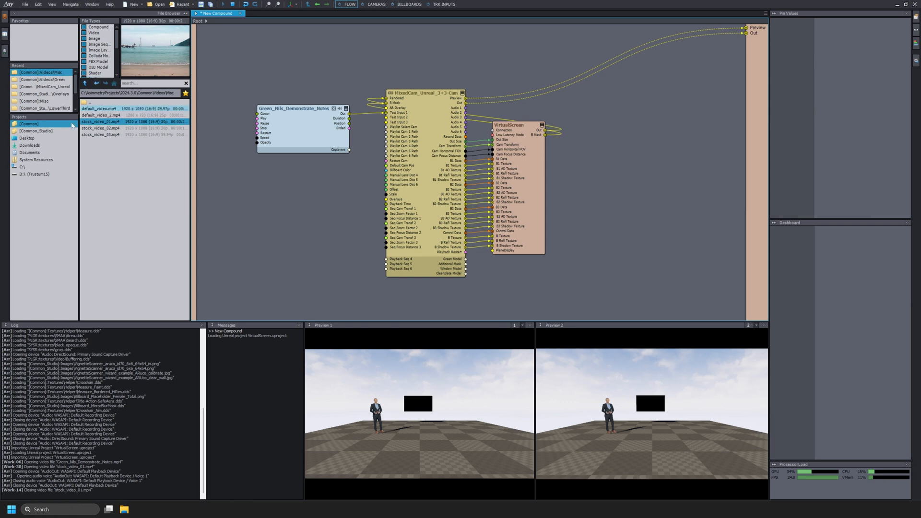
Add Overlays_2-Scr_Vid_Ins_Logo_Crawl_Green.xcomp from Common_Studio's Compounds\Overlays folder to the flow below the camera compound.
{"action": "left_click", "coordinate": [29, 123]}
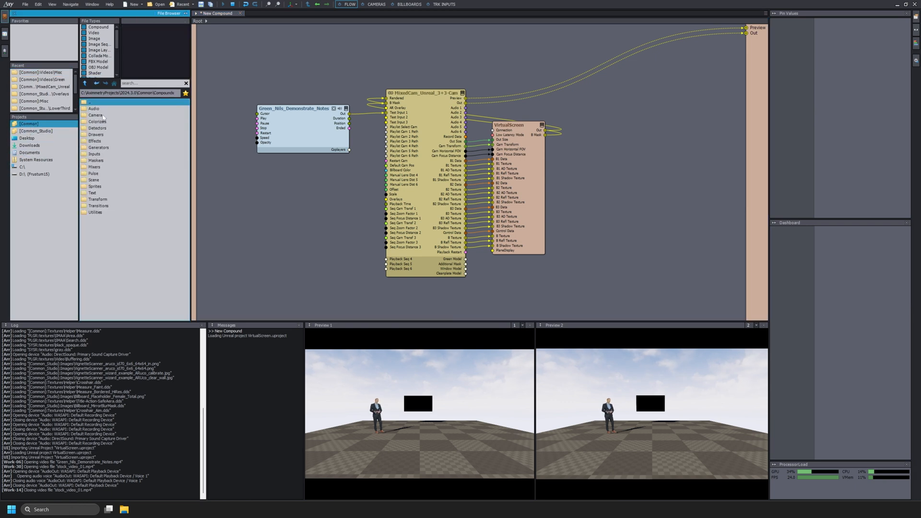
{"action": "left_click", "coordinate": [71, 127]}
{"action": "double_click", "coordinate": [98, 115]}
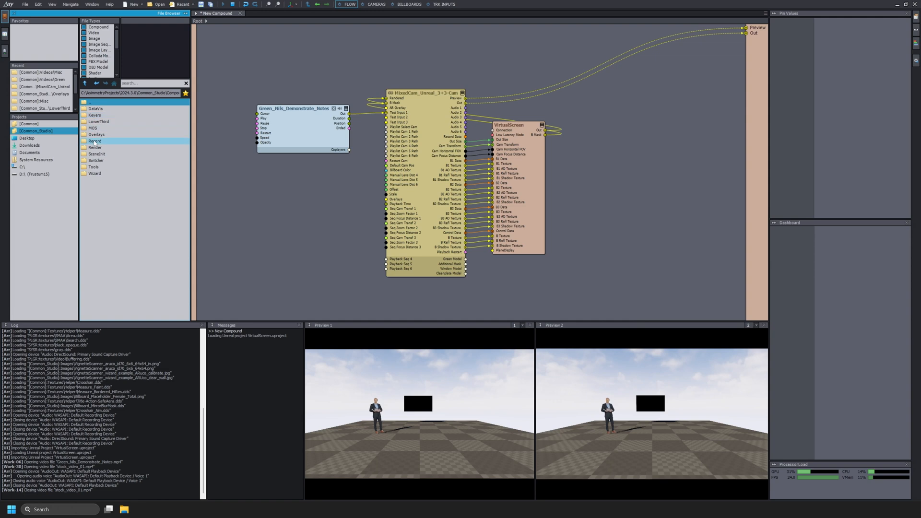
{"action": "double_click", "coordinate": [102, 133]}
{"action": "left_click", "coordinate": [92, 110]}
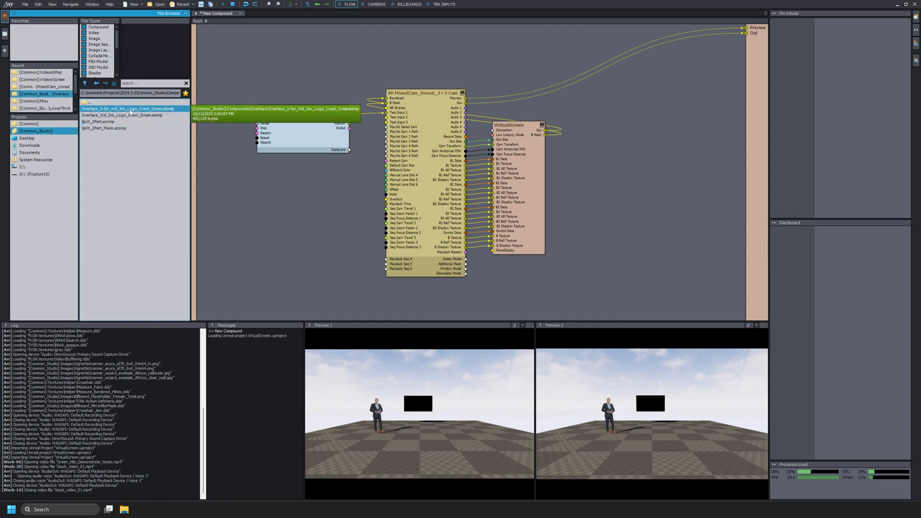
{"action": "left_click_drag", "start_coordinate": [150, 112], "coordinate": [367, 291]}
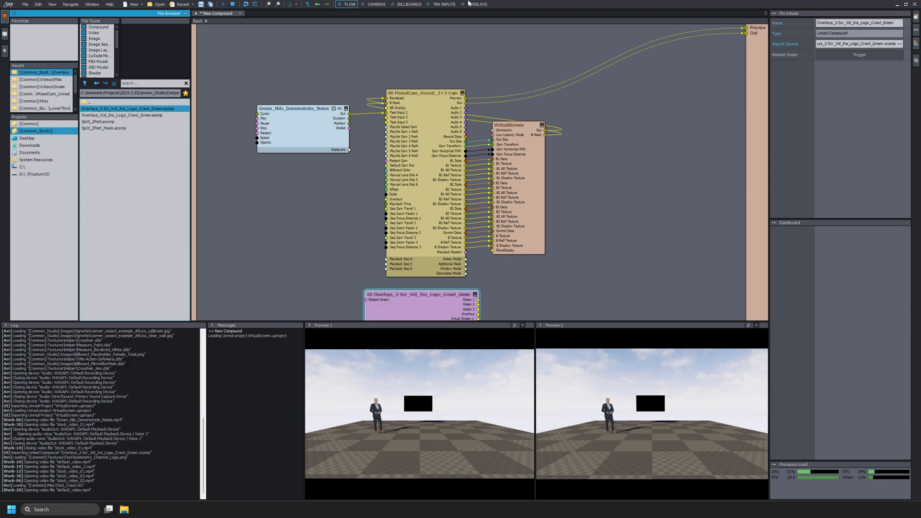
Connect the overlays compound's Virtual Screen 1 output to VirtualScreen's PlaneDisplay pin and reposition the overlays module.
{"action": "right_click", "coordinate": [521, 306]}
{"action": "left_click", "coordinate": [587, 273]}
{"action": "left_click_drag", "start_coordinate": [398, 234], "coordinate": [381, 236]}
{"action": "left_click_drag", "start_coordinate": [441, 260], "coordinate": [469, 188]}
{"action": "left_click_drag", "start_coordinate": [410, 263], "coordinate": [379, 268]}
Open the OVERLAYS board and clear the settings of VIRTUAL SCREEN 1 and VIRTUAL SCREEN 2.
{"action": "left_click", "coordinate": [480, 4]}
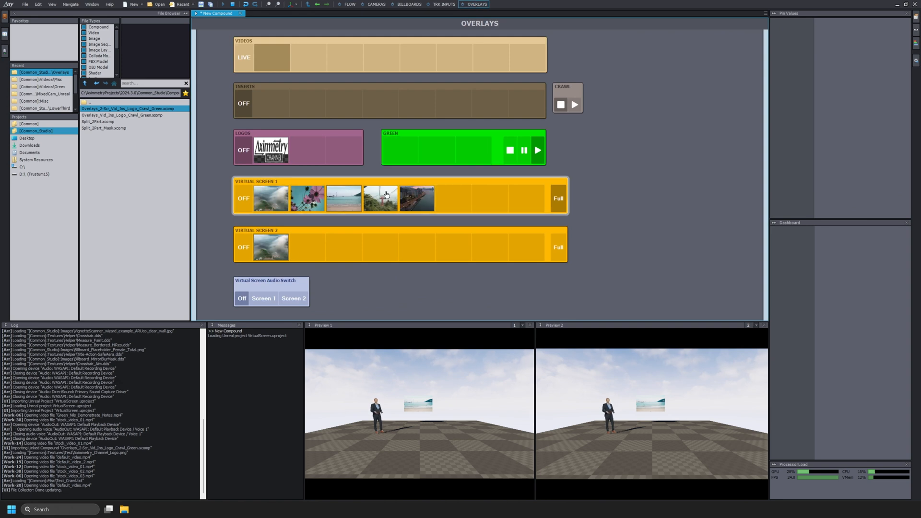
{"action": "right_click", "coordinate": [282, 184]}
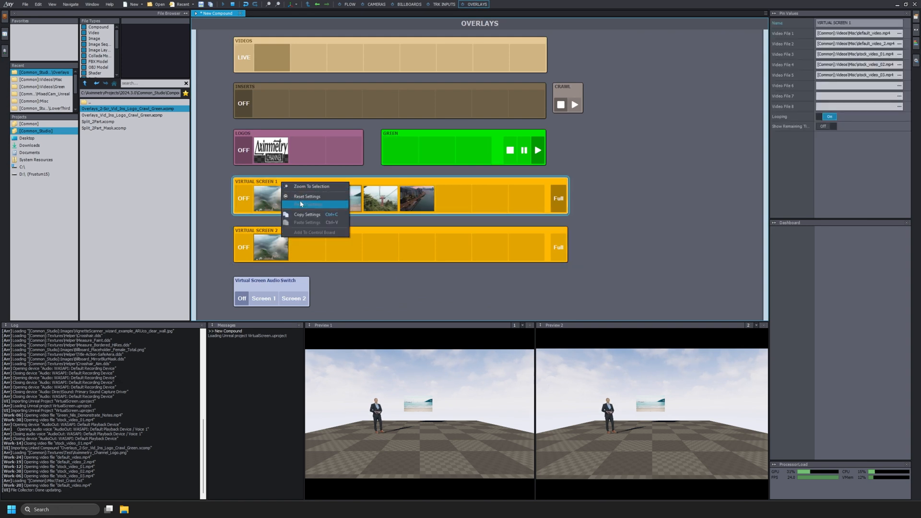
{"action": "left_click", "coordinate": [302, 204]}
{"action": "right_click", "coordinate": [303, 232]}
{"action": "left_click", "coordinate": [317, 248]}
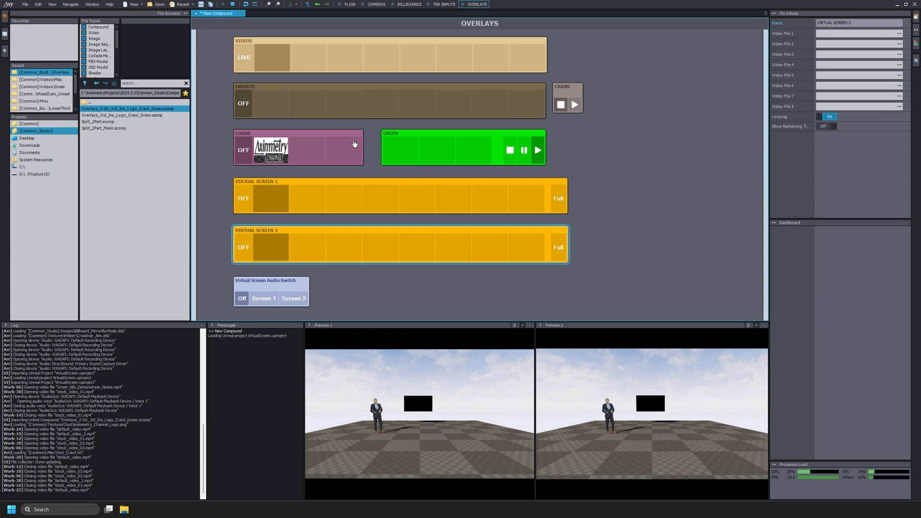
Return to the flow, connect the overlays compound's Overlays output to the camera compound's AR Overlay pin, and move the module aside.
{"action": "left_click", "coordinate": [346, 5]}
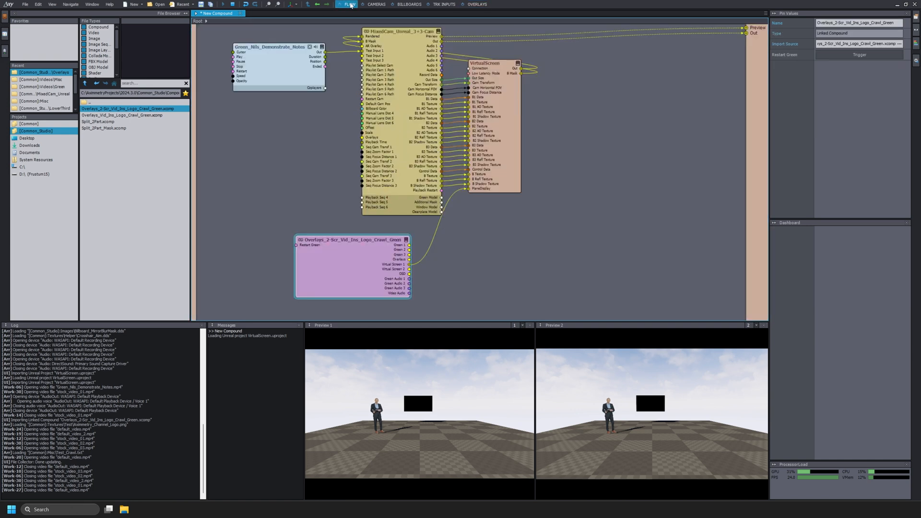
{"action": "left_click_drag", "start_coordinate": [409, 260], "coordinate": [362, 46]}
{"action": "left_click_drag", "start_coordinate": [353, 242], "coordinate": [290, 238]}
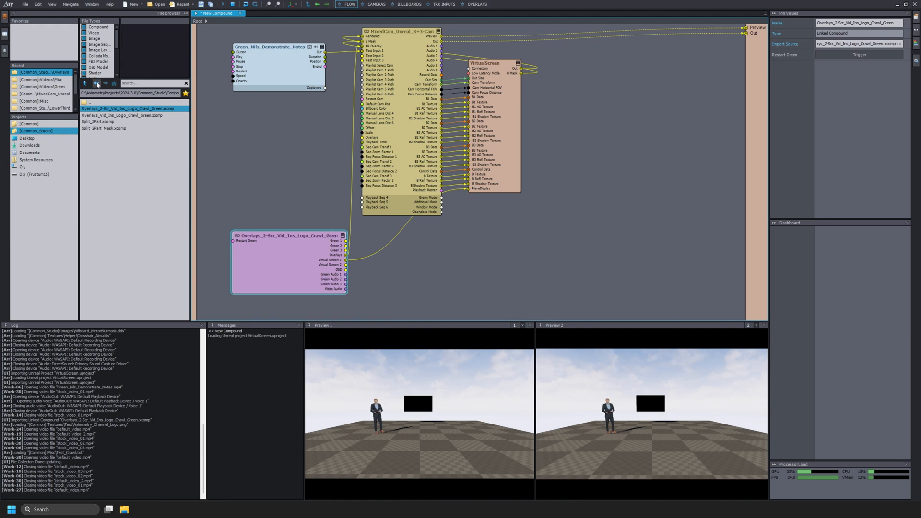
On the OVERLAYS board, load stock_video_03.mp4 from the Common project's Videos\Misc folder into VIRTUAL SCREEN 1's first slot.
{"action": "left_click", "coordinate": [477, 4]}
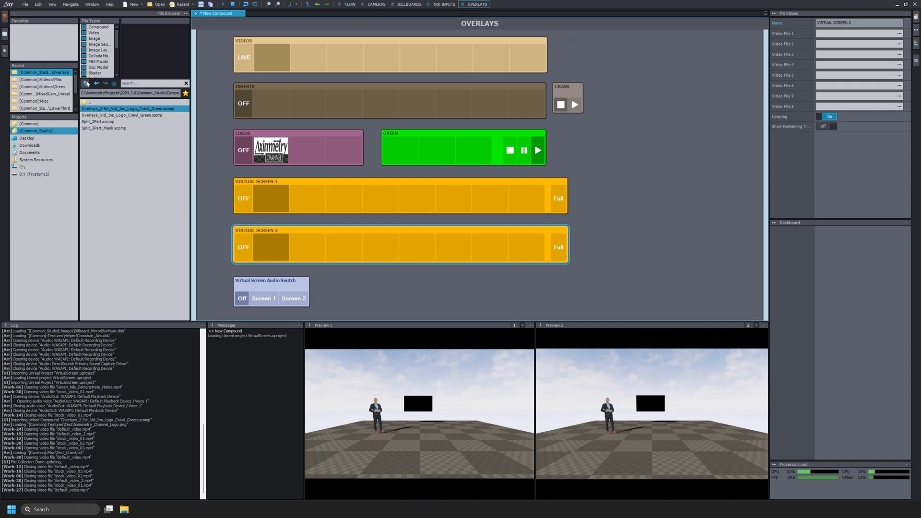
{"action": "left_click", "coordinate": [85, 83]}
{"action": "left_click", "coordinate": [30, 131]}
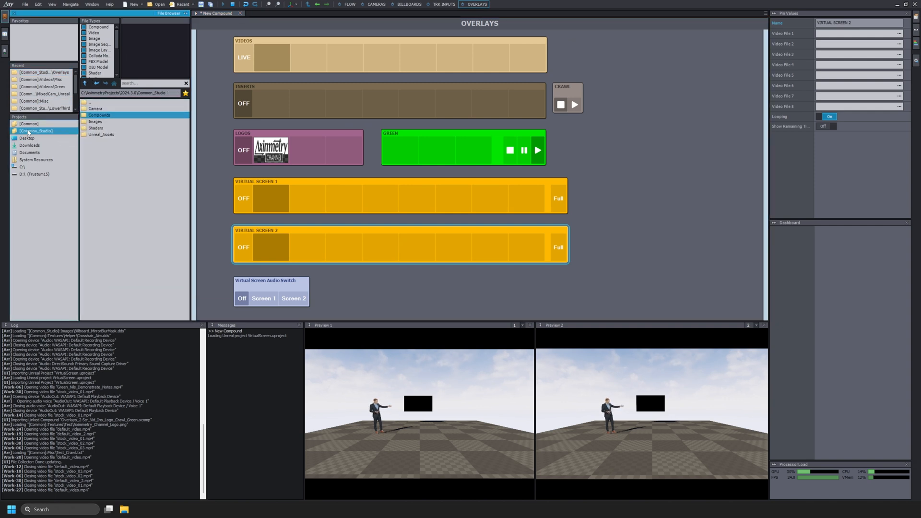
{"action": "left_click", "coordinate": [29, 124]}
{"action": "double_click", "coordinate": [95, 155]}
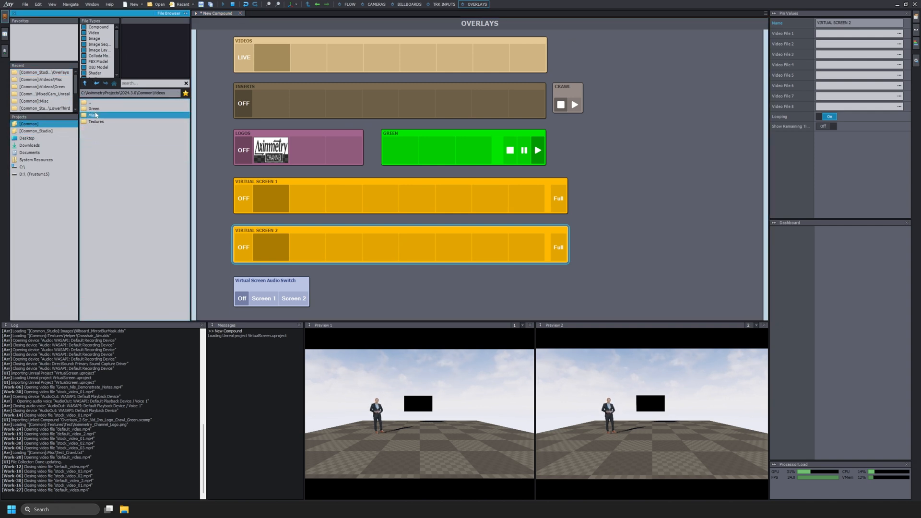
{"action": "double_click", "coordinate": [92, 116]}
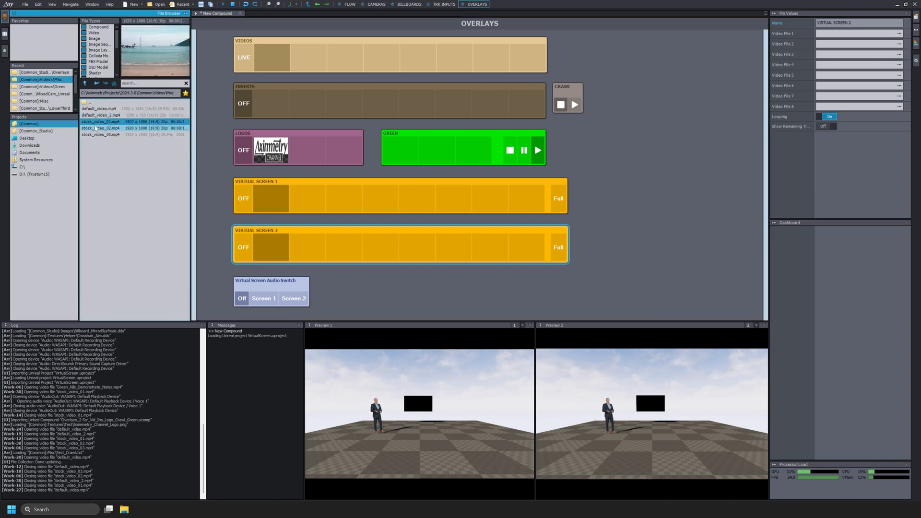
{"action": "left_click_drag", "start_coordinate": [94, 137], "coordinate": [285, 201]}
Load stock_video_02.mp4 into VIRTUAL SCREEN 1's second slot and stock_video_01.mp4 into its third slot.
{"action": "left_click", "coordinate": [89, 123]}
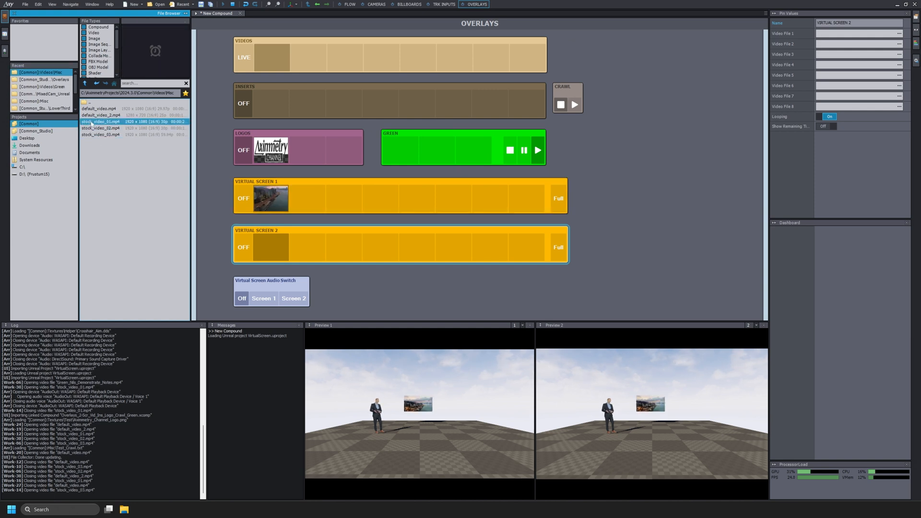
{"action": "left_click", "coordinate": [89, 128]}
{"action": "left_click_drag", "start_coordinate": [91, 129], "coordinate": [310, 201]}
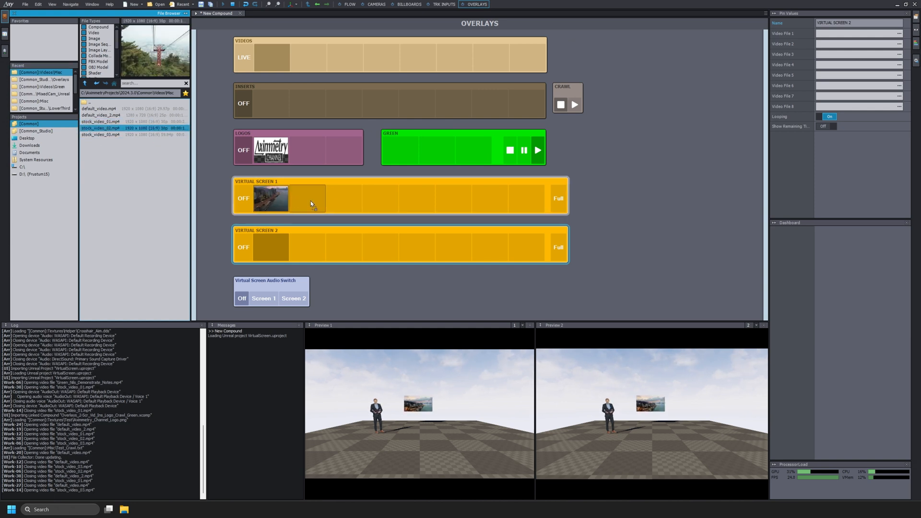
{"action": "left_click", "coordinate": [96, 122]}
{"action": "left_click_drag", "start_coordinate": [96, 122], "coordinate": [338, 196]}
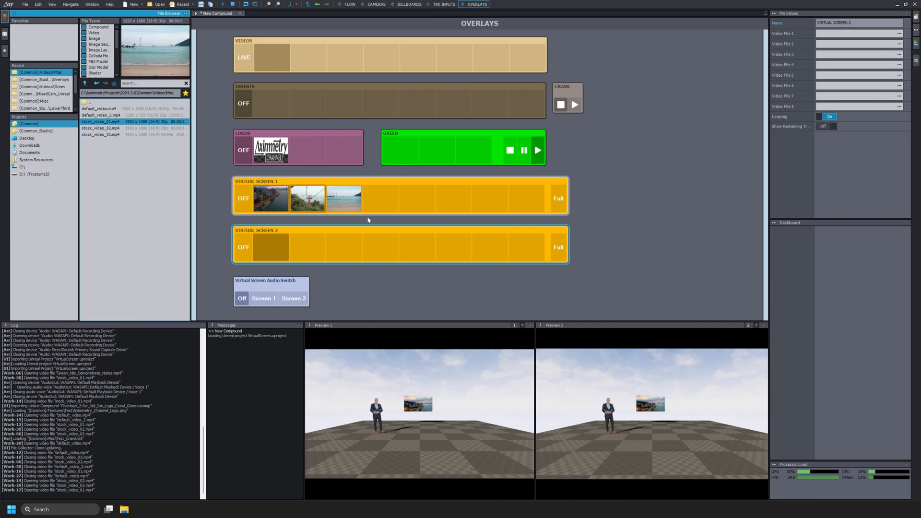
Cycle VIRTUAL SCREEN 1 through its three loaded videos, ending on the first slot.
{"action": "left_click", "coordinate": [282, 203]}
{"action": "left_click", "coordinate": [315, 204]}
{"action": "left_click", "coordinate": [339, 204]}
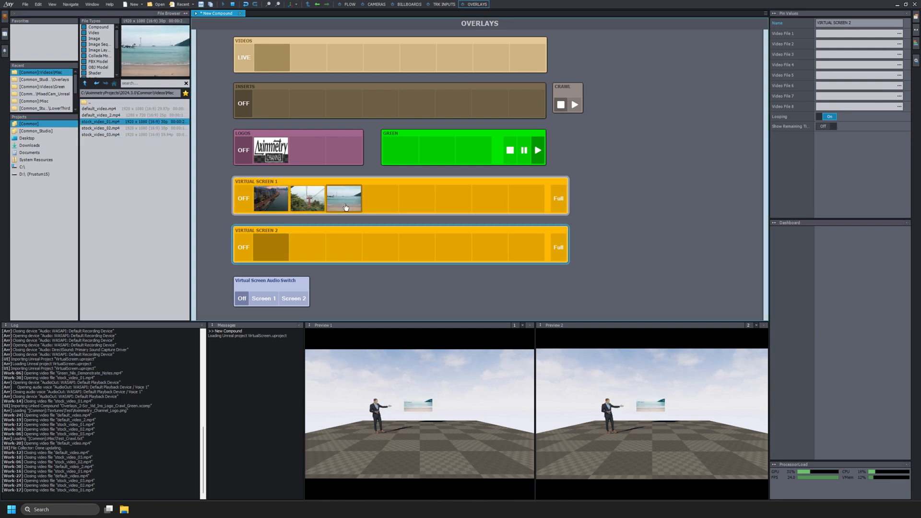
{"action": "left_click", "coordinate": [271, 199]}
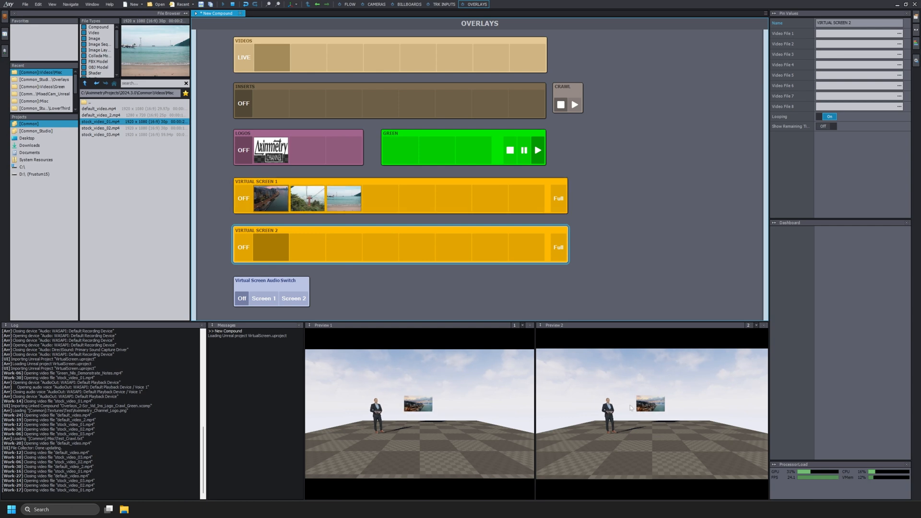
Toggle VIRTUAL SCREEN 1's Full mode on and off several times, leaving it on.
{"action": "left_click", "coordinate": [560, 199]}
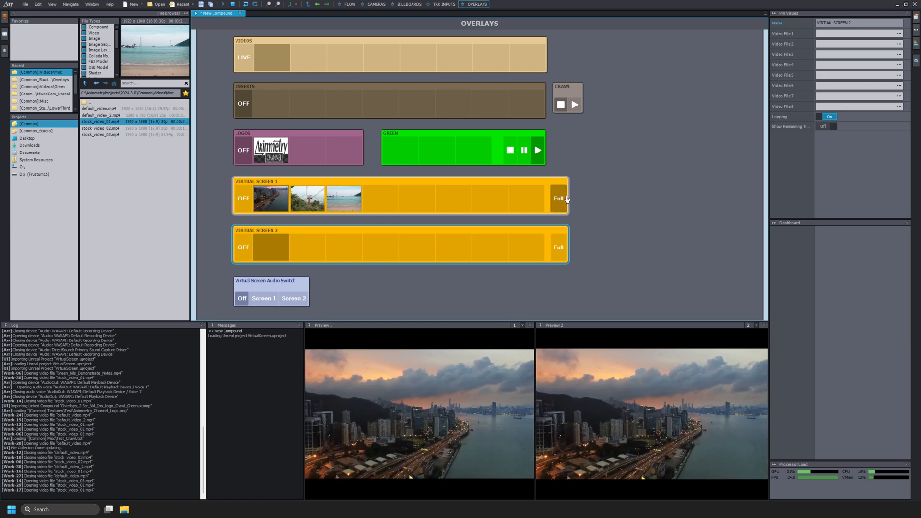
{"action": "left_click", "coordinate": [565, 200]}
{"action": "left_click", "coordinate": [565, 200]}
{"action": "left_click", "coordinate": [565, 200]}
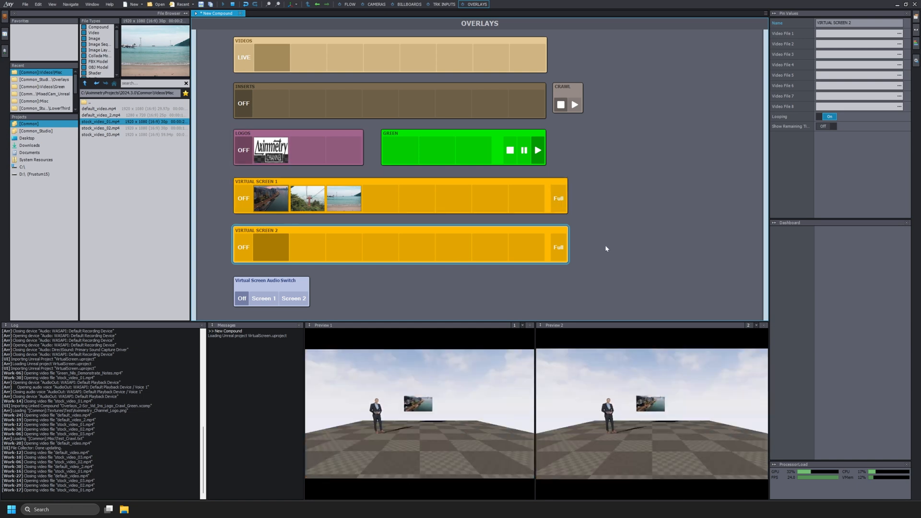
{"action": "left_click", "coordinate": [559, 199]}
Test the channel logo in LOGOS, and start and stop the CRAWL text over the full-screen video.
{"action": "left_click", "coordinate": [267, 154]}
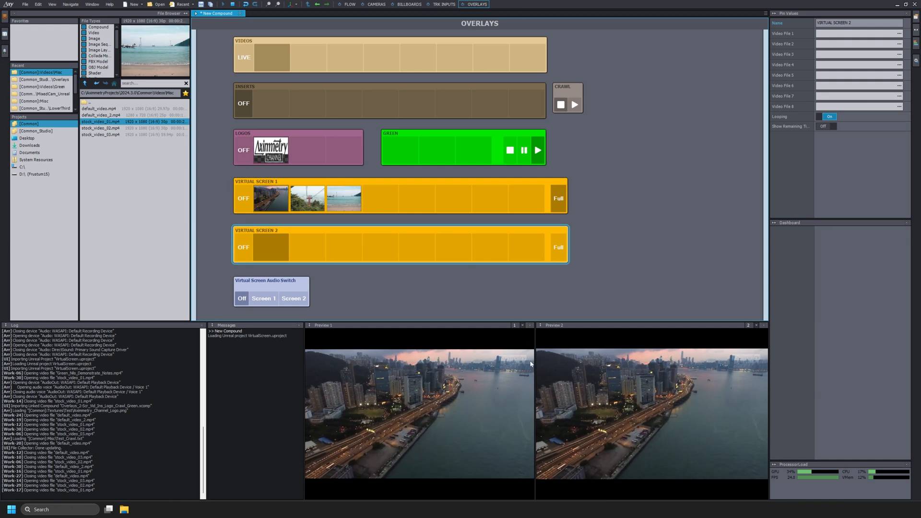
{"action": "left_click", "coordinate": [272, 150]}
{"action": "left_click", "coordinate": [574, 93]}
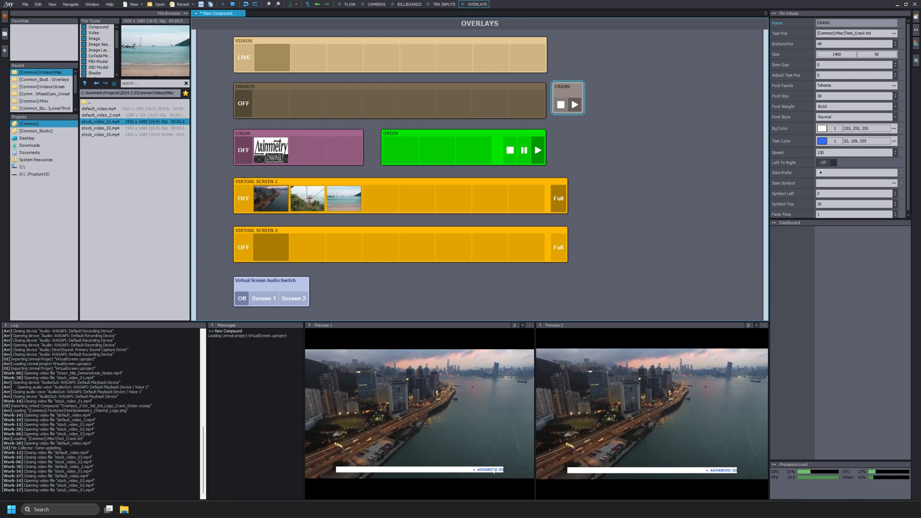
{"action": "left_click", "coordinate": [560, 105]}
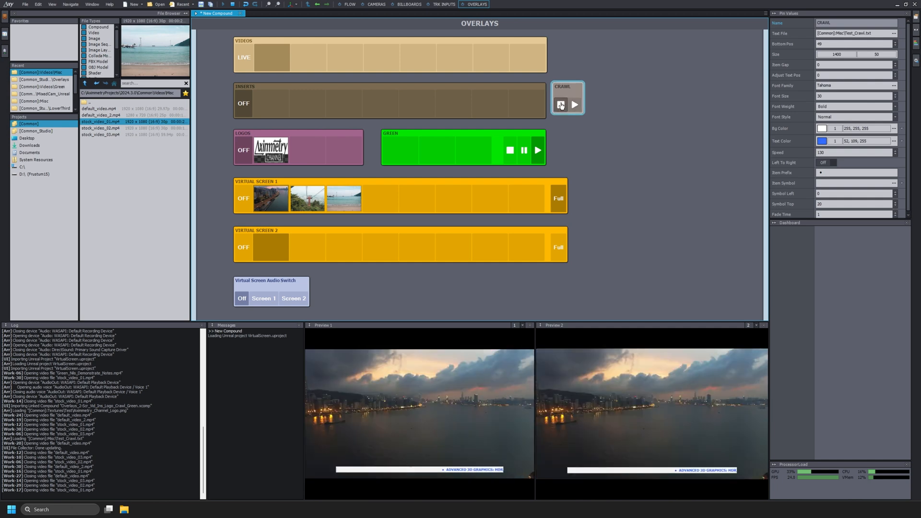
Load stock_video_02.mp4 into the first VIDEOS slot, test its playback, and return the output to LIVE with Full mode off.
{"action": "left_click_drag", "start_coordinate": [102, 128], "coordinate": [256, 53]}
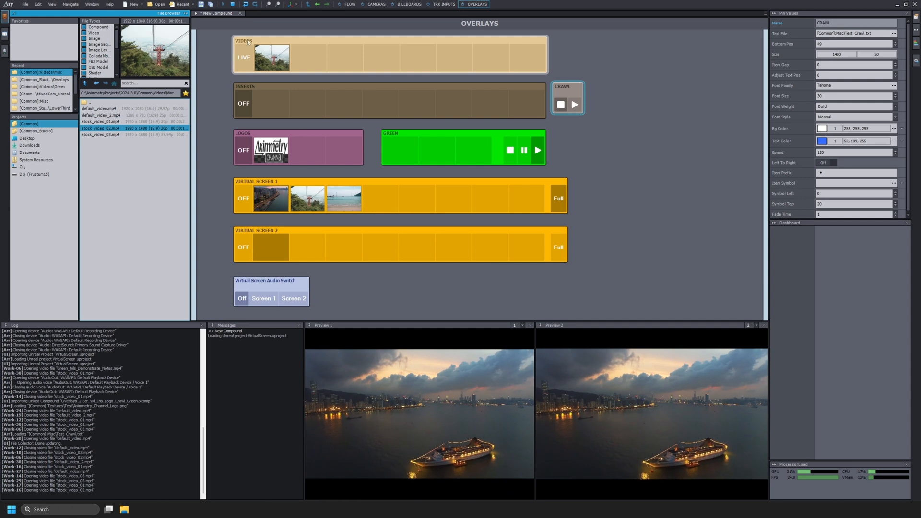
{"action": "left_click", "coordinate": [261, 60]}
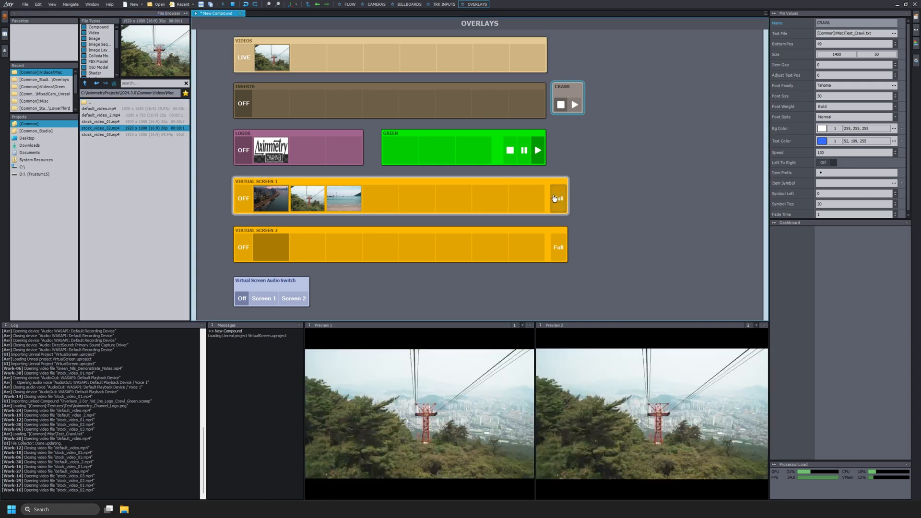
{"action": "left_click", "coordinate": [245, 59]}
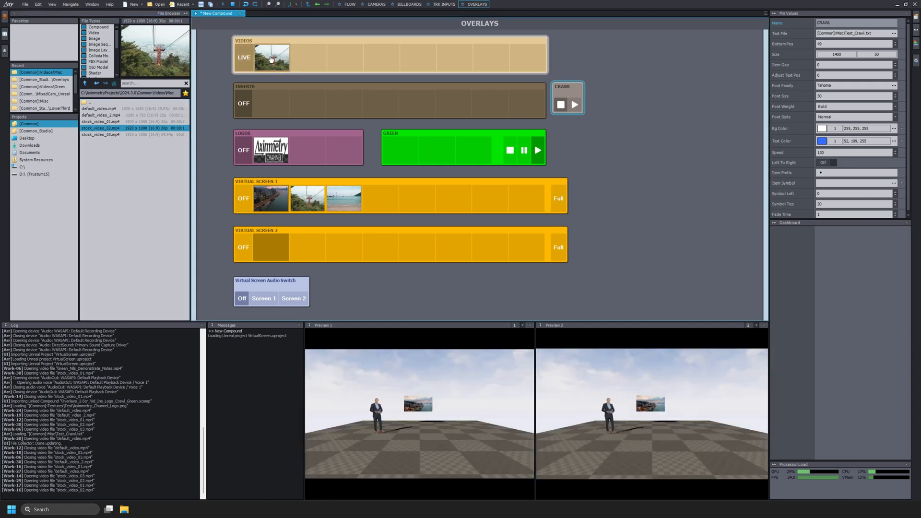
{"action": "left_click", "coordinate": [271, 59]}
{"action": "left_click", "coordinate": [271, 59]}
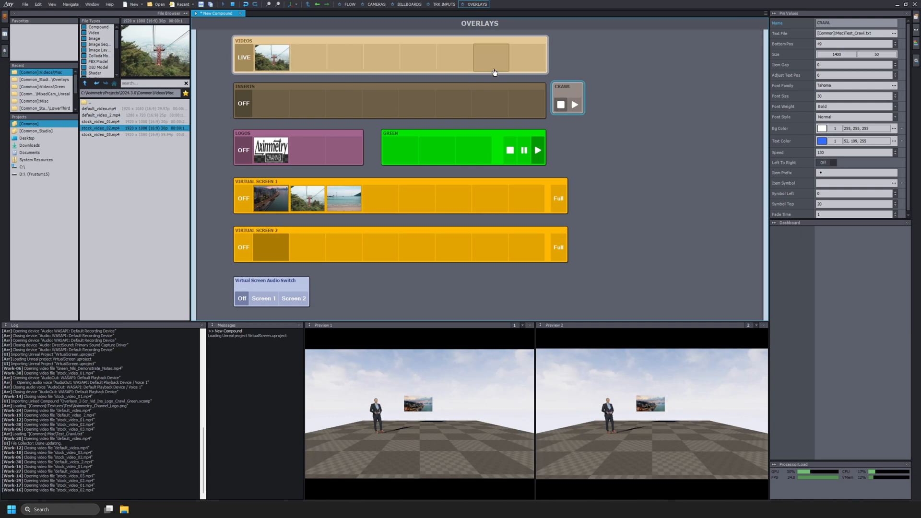
Play stock_video_01.mp4 from the first INSERTS slot and empty the INSERTS panel.
{"action": "left_click_drag", "start_coordinate": [101, 122], "coordinate": [271, 103]}
{"action": "left_click", "coordinate": [274, 106]}
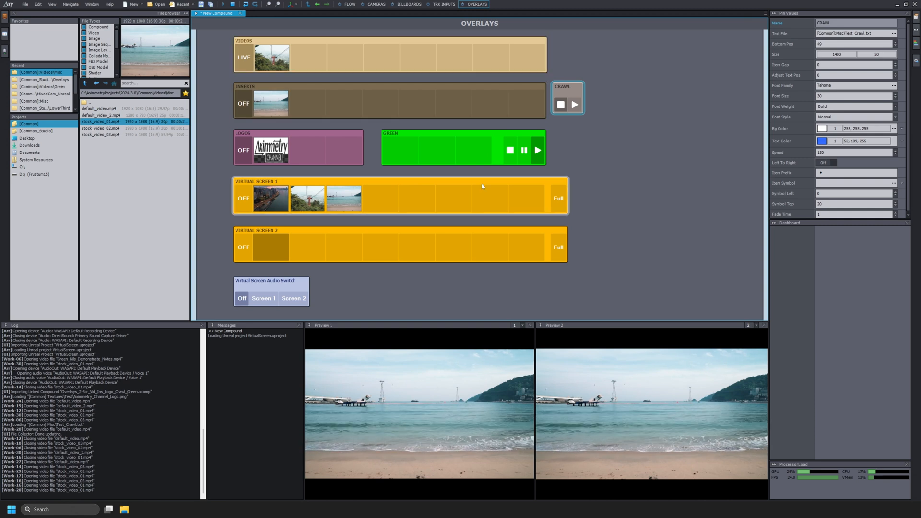
{"action": "right_click", "coordinate": [274, 106]}
{"action": "left_click", "coordinate": [292, 117]}
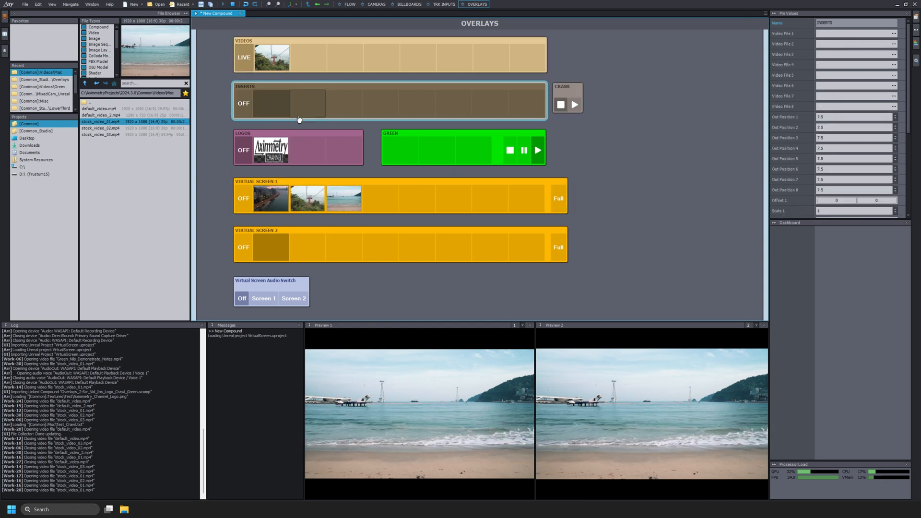
Toggle VIRTUAL SCREEN 1's Full mode on and off again on the overlays board.
{"action": "left_click", "coordinate": [561, 195]}
{"action": "left_click", "coordinate": [560, 196]}
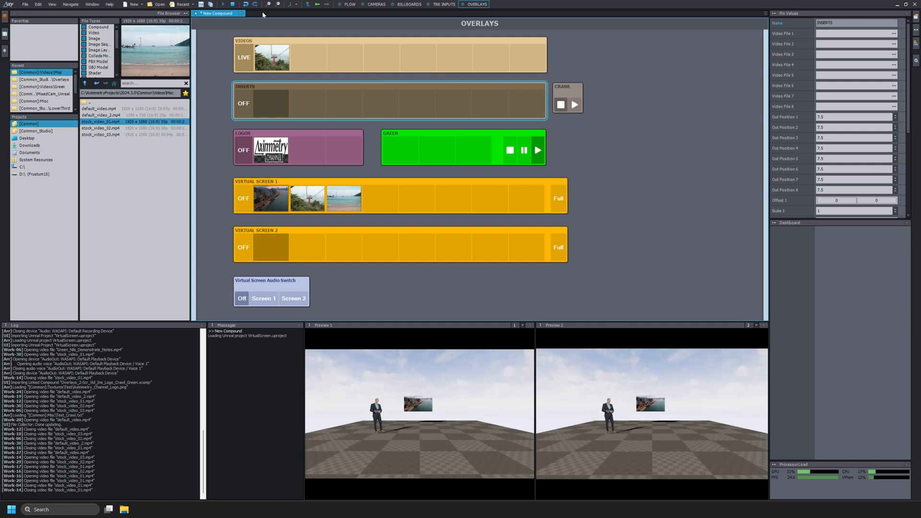
Return to the compound's flow graph and stop Composer's playback.
{"action": "left_click", "coordinate": [347, 4]}
{"action": "left_click_drag", "start_coordinate": [287, 245], "coordinate": [285, 238]}
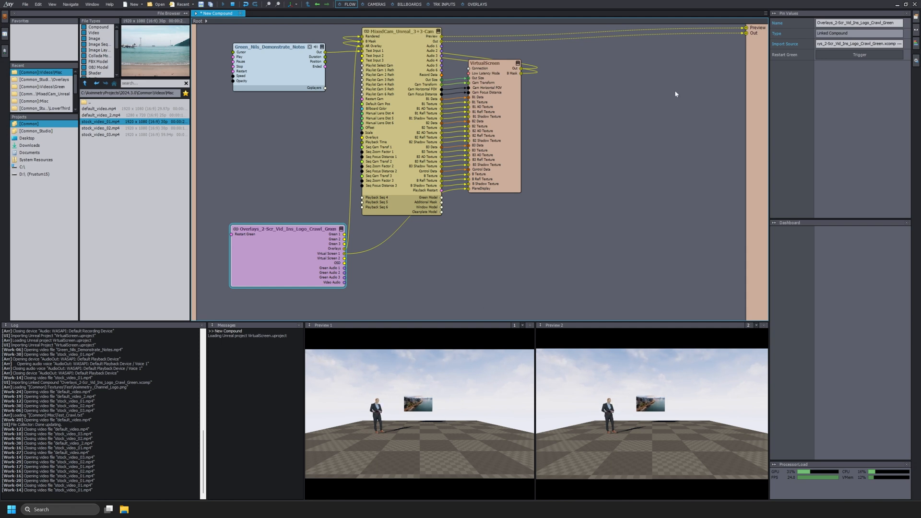
{"action": "left_click", "coordinate": [231, 5]}
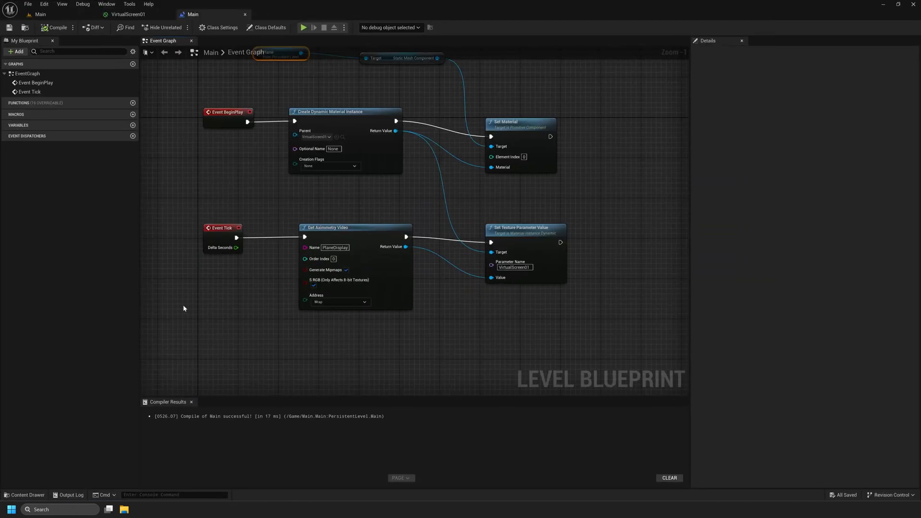
Switch to Unreal Editor and review the whole node setup in the Main level blueprint, selecting all its nodes.
{"action": "scroll", "coordinate": [324, 322], "scroll_direction": "down", "scroll_amount": 1}
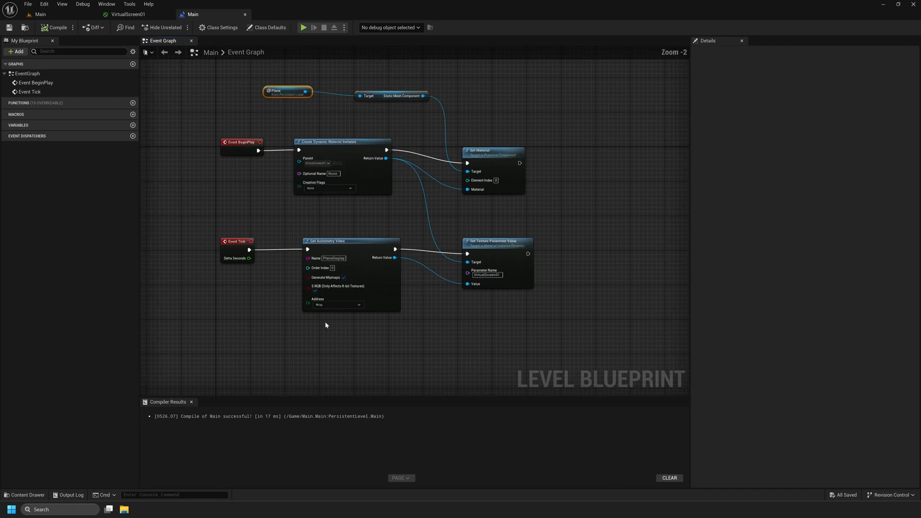
{"action": "right_click_drag", "start_coordinate": [263, 299], "coordinate": [270, 329]}
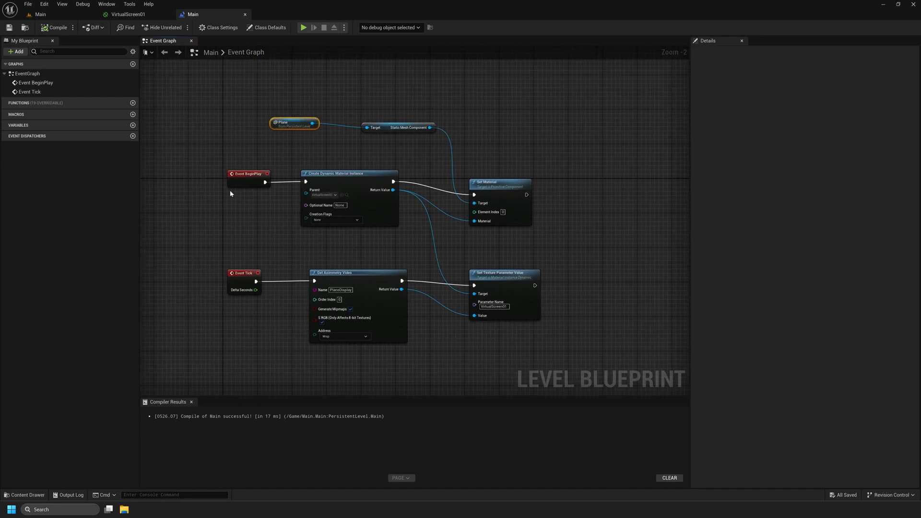
{"action": "left_click_drag", "start_coordinate": [212, 111], "coordinate": [573, 353]}
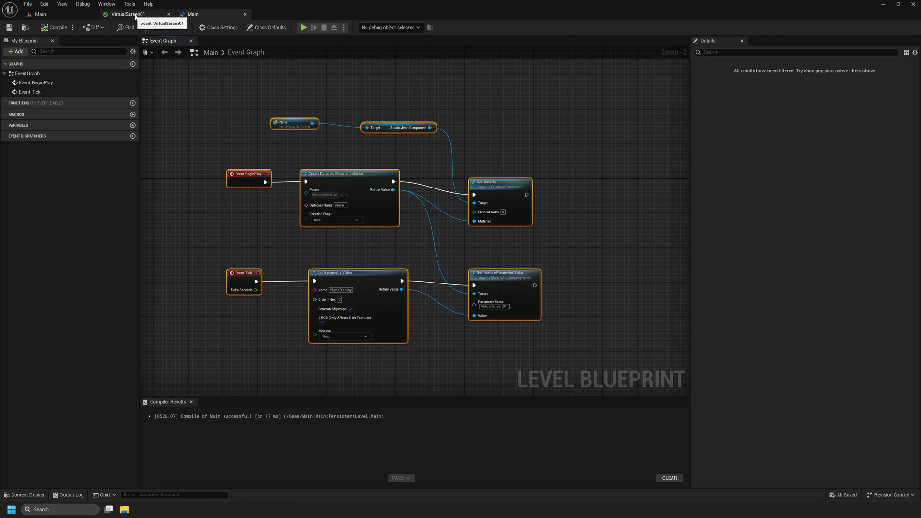
Create a folder named BP_VirtualScreen01 inside the level project's Content/VirtualScreen01 folder.
{"action": "left_click", "coordinate": [66, 16]}
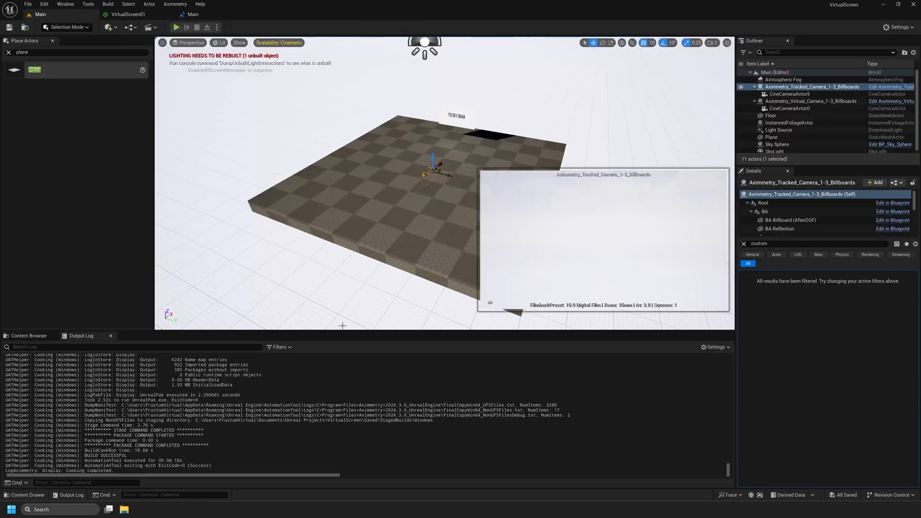
{"action": "left_click", "coordinate": [26, 336]}
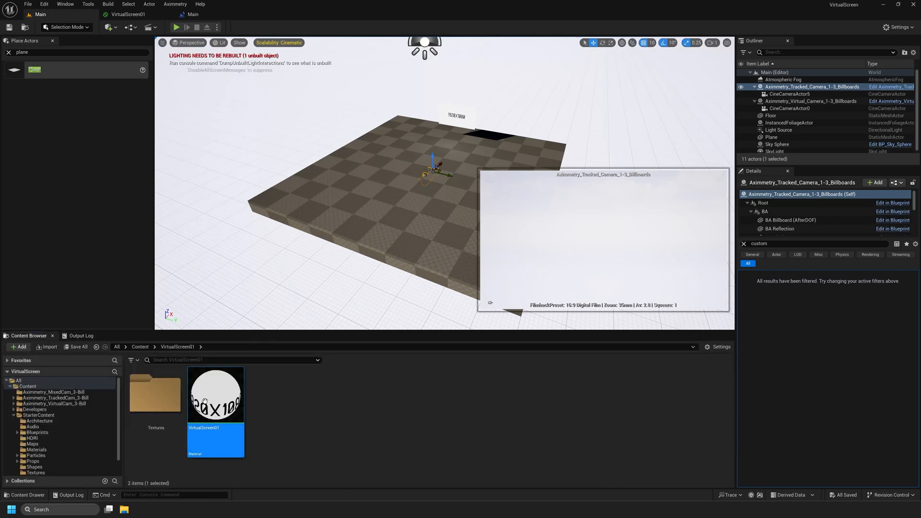
{"action": "left_click", "coordinate": [140, 347]}
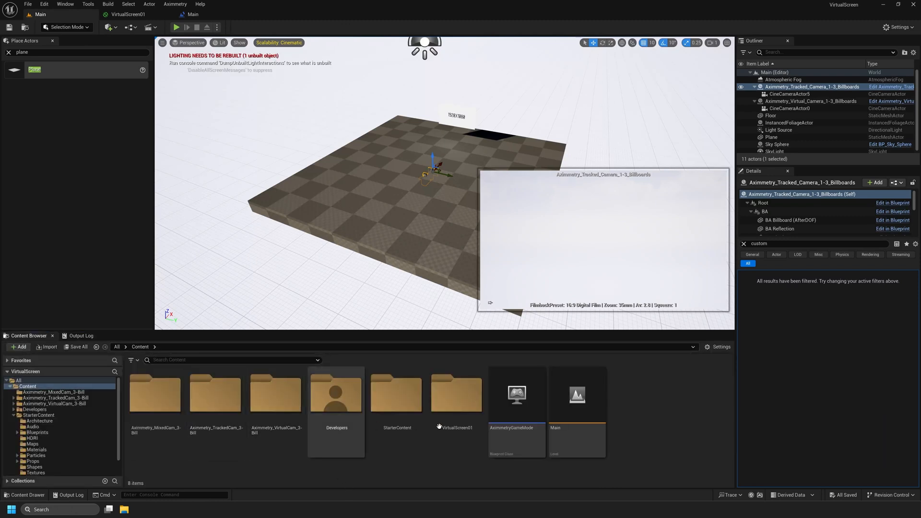
{"action": "double_click", "coordinate": [457, 398]}
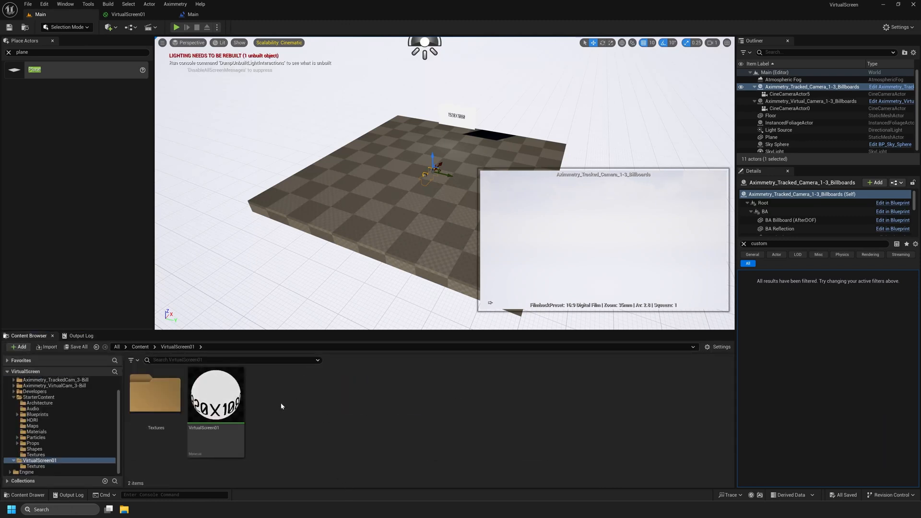
{"action": "right_click", "coordinate": [311, 409]}
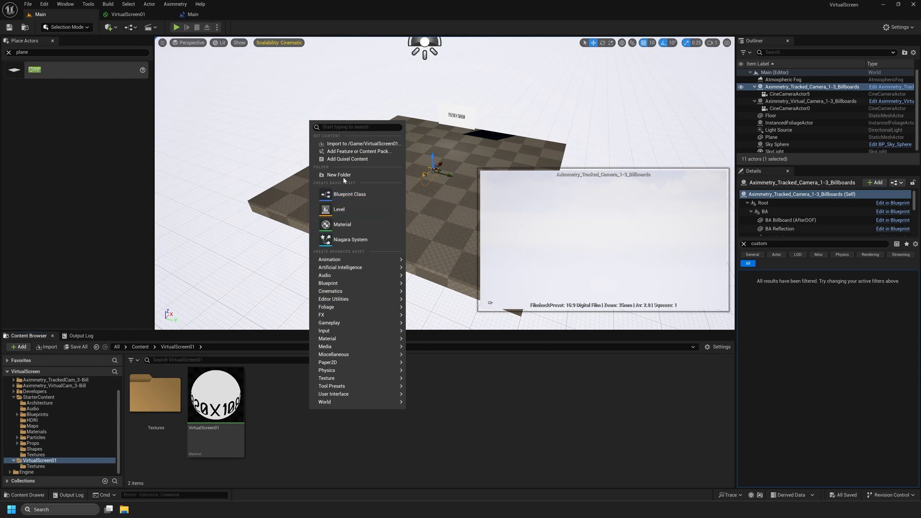
{"action": "left_click", "coordinate": [343, 175]}
{"action": "type", "text": "B"}
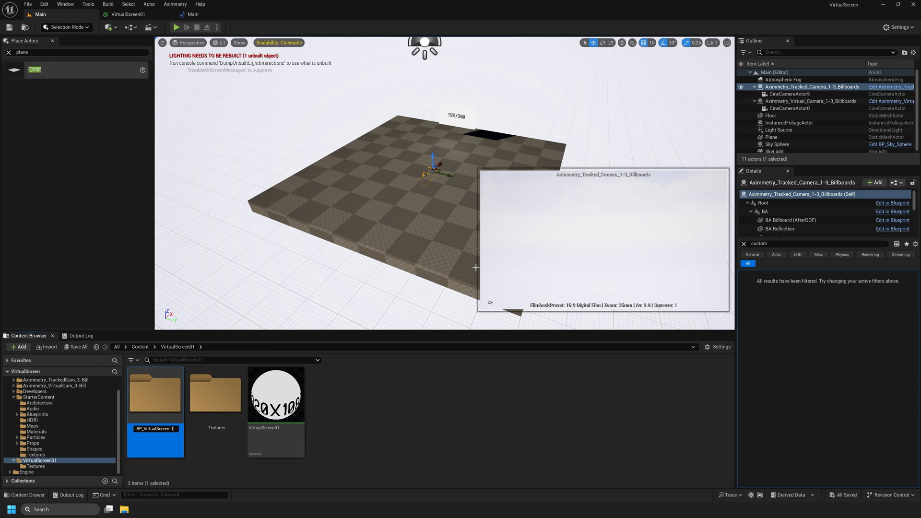
{"action": "type", "text": "P_VirtualScreen01"}
{"action": "key", "text": "Return"}
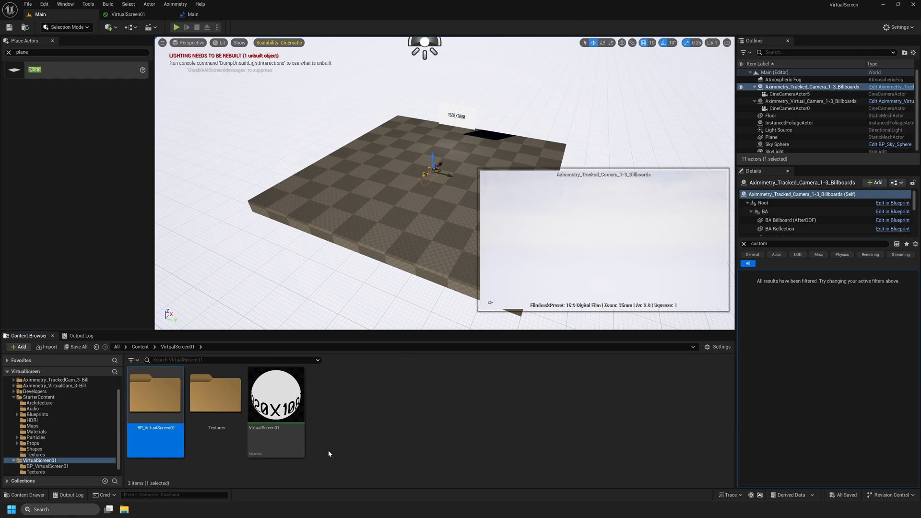
Create an Actor blueprint class named BP_VirtualScreen01 inside the new BP_VirtualScreen01 folder.
{"action": "double_click", "coordinate": [148, 400]}
{"action": "right_click", "coordinate": [260, 402]}
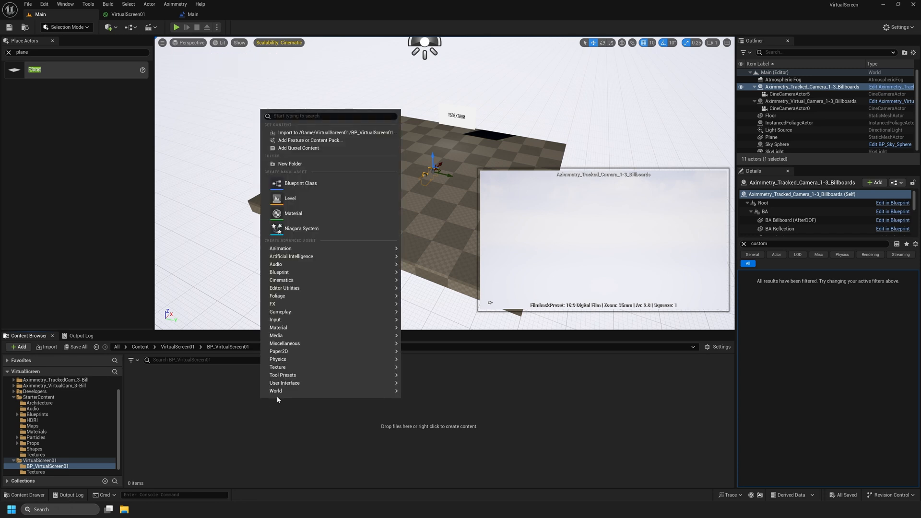
{"action": "left_click", "coordinate": [292, 184]}
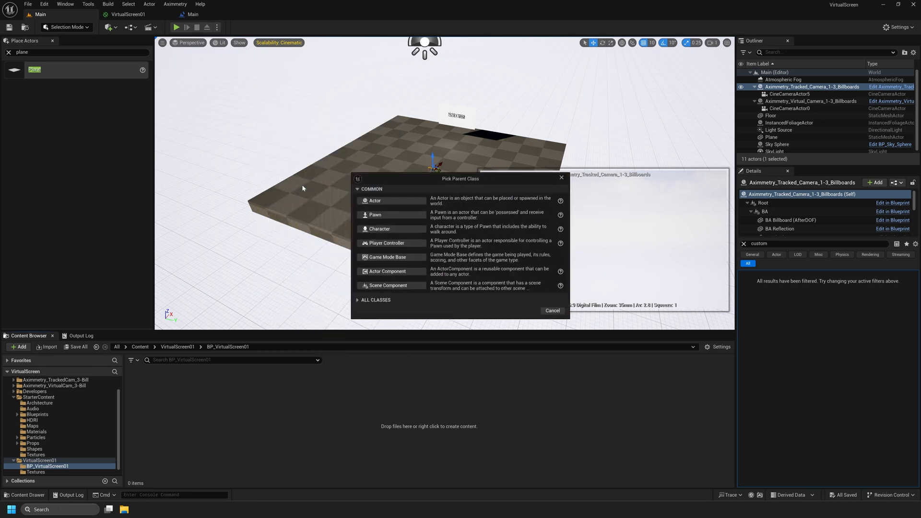
{"action": "left_click", "coordinate": [381, 201]}
{"action": "type", "text": "BP_VirtualScreen01"}
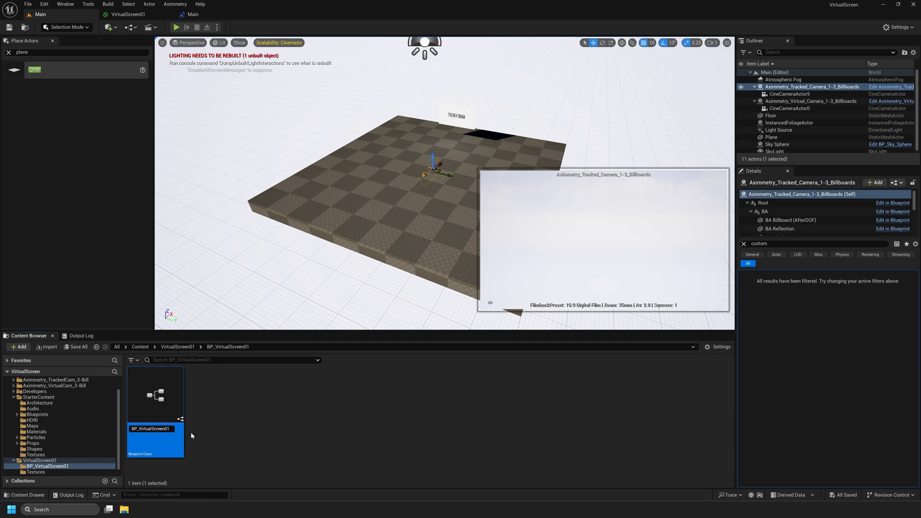
{"action": "key", "text": "Return"}
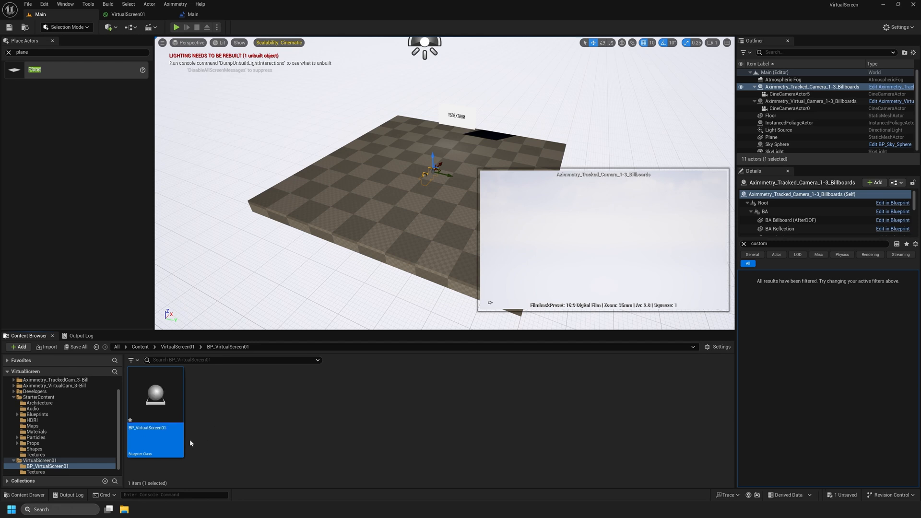
Open the BP_VirtualScreen01 blueprint and add a Plane component under its DefaultSceneRoot.
{"action": "double_click", "coordinate": [178, 401]}
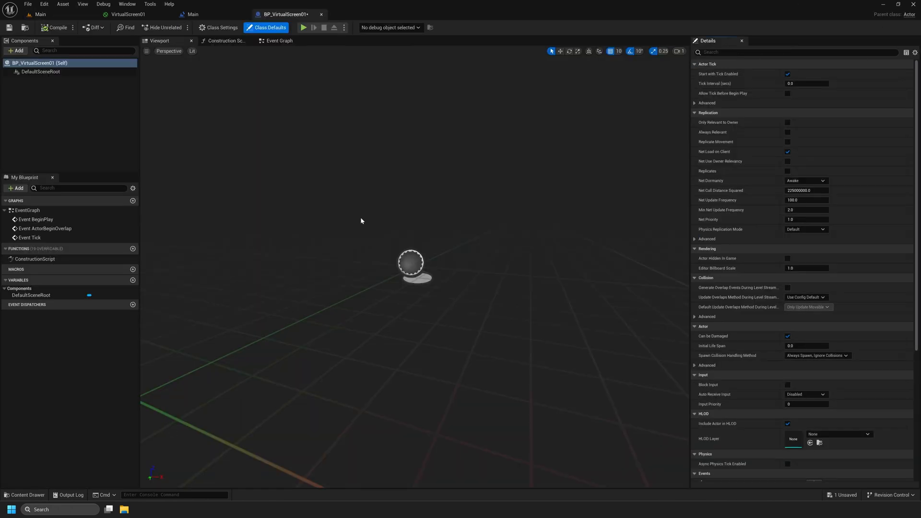
{"action": "left_click", "coordinate": [42, 106]}
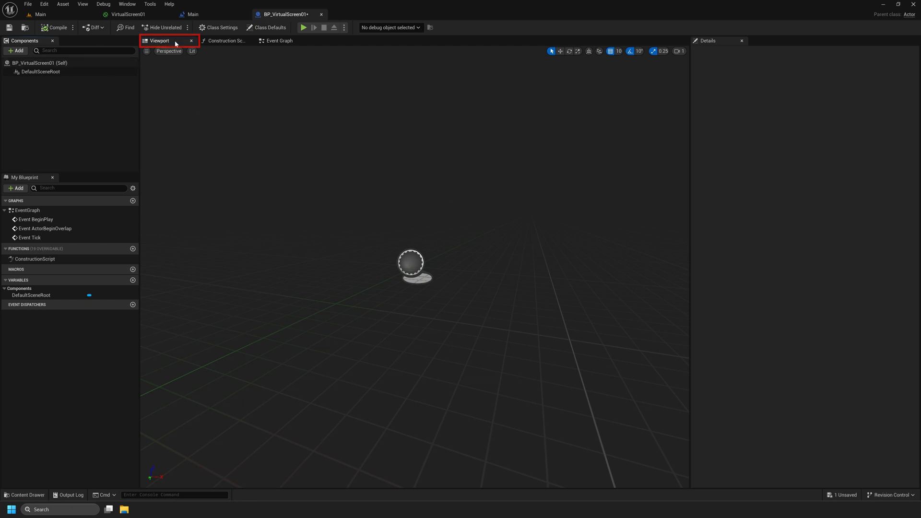
{"action": "left_click", "coordinate": [16, 50]}
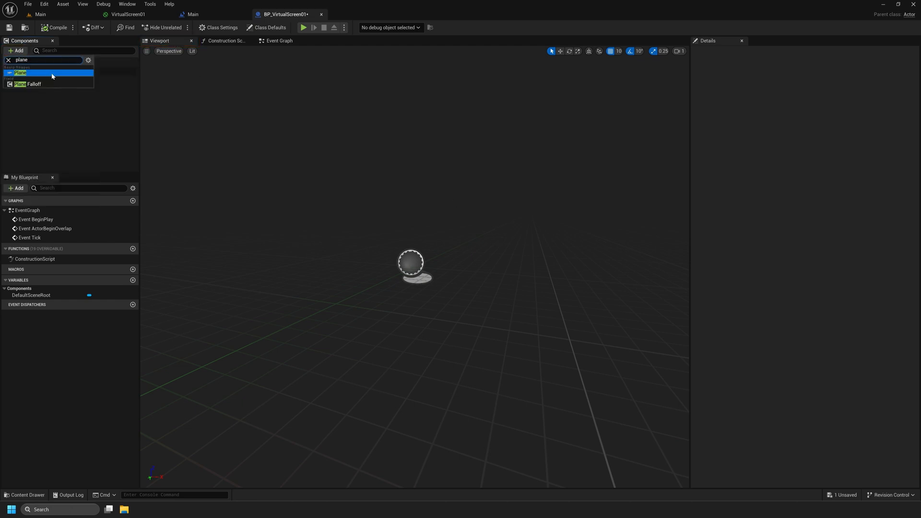
{"action": "left_click", "coordinate": [25, 75]}
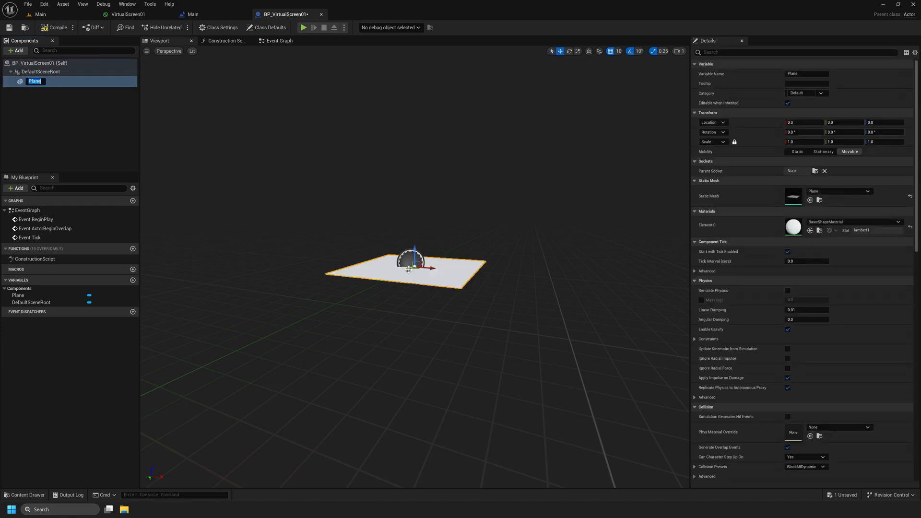
In the blueprint's Event Graph, move the three default event nodes together to the left to free up space.
{"action": "left_click", "coordinate": [279, 42]}
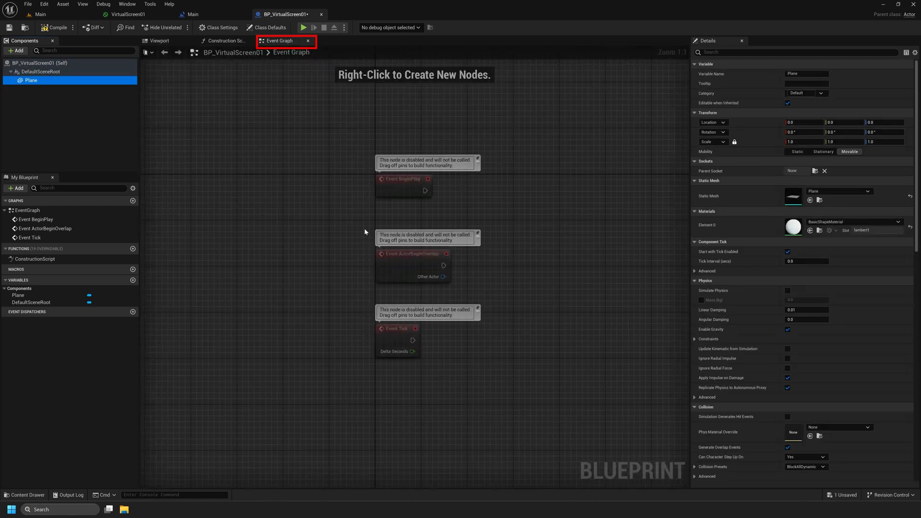
{"action": "left_click_drag", "start_coordinate": [335, 135], "coordinate": [506, 365]}
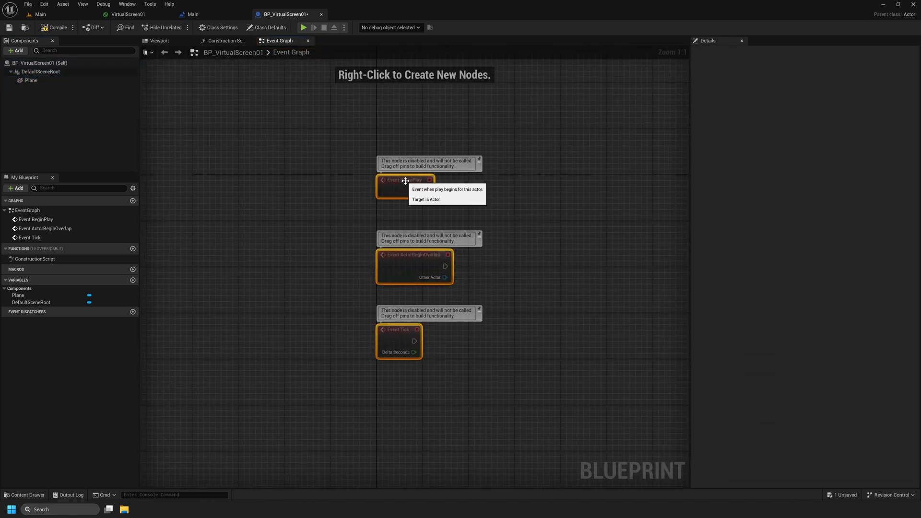
{"action": "left_click_drag", "start_coordinate": [408, 189], "coordinate": [328, 183]}
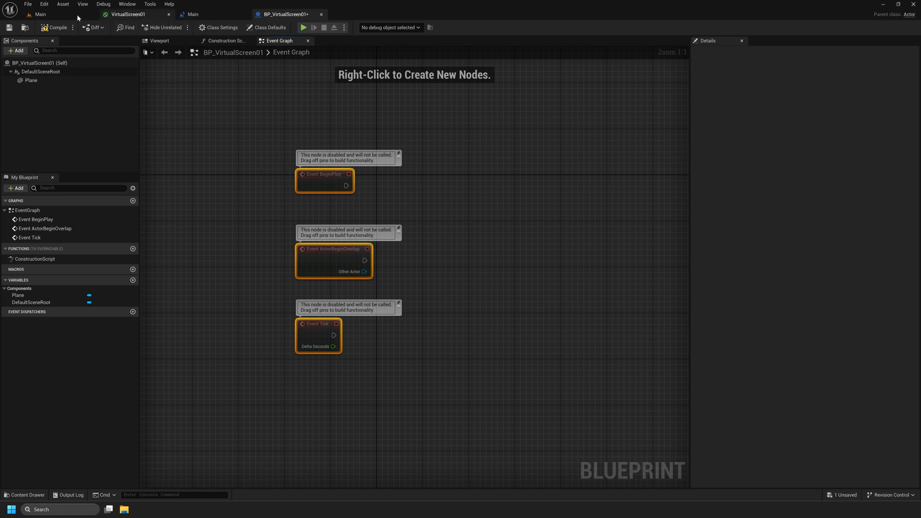
Create a material named BP_VirtualScreenMaterial in the BP_VirtualScreen01 folder.
{"action": "left_click", "coordinate": [59, 15]}
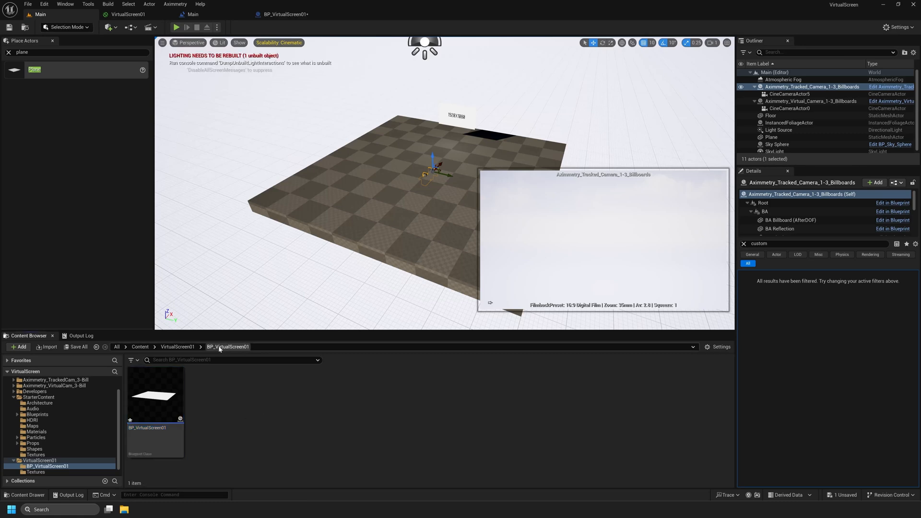
{"action": "right_click", "coordinate": [228, 406]}
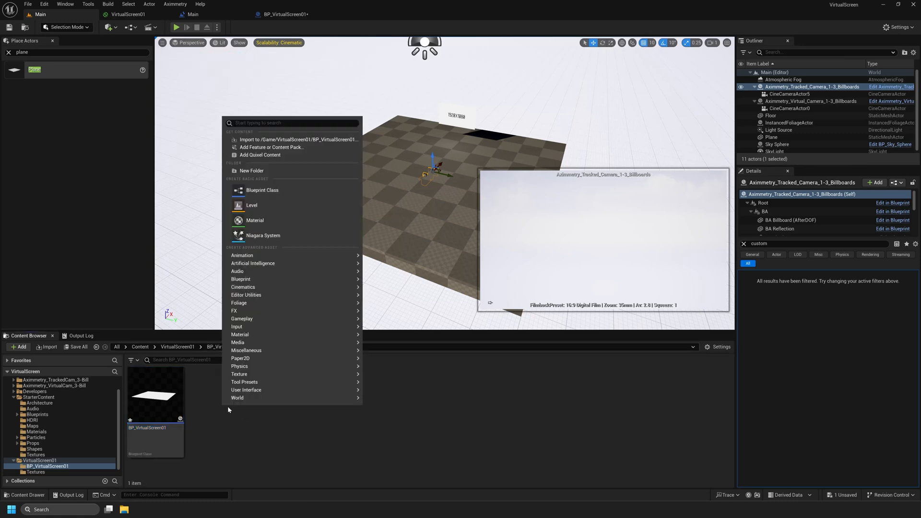
{"action": "left_click", "coordinate": [254, 222]}
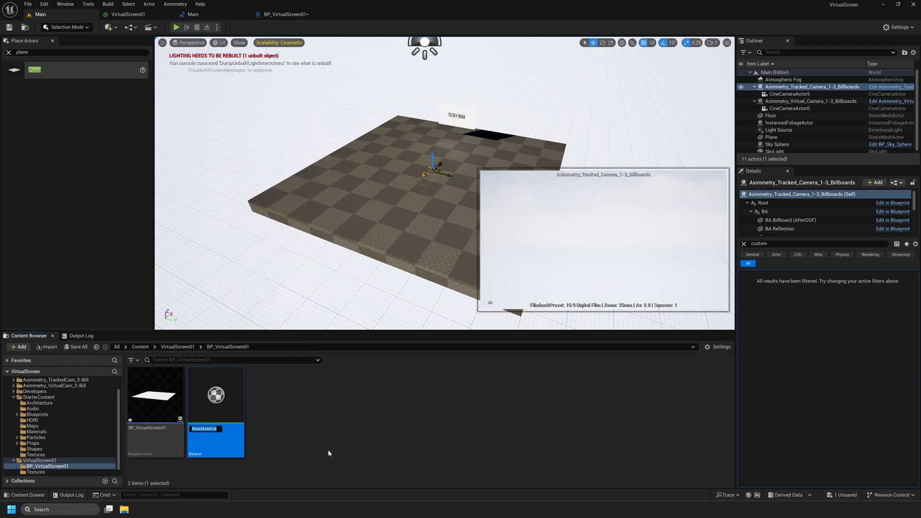
{"action": "type", "text": "BP_VirtualScreenMaterial"}
{"action": "key", "text": "Return"}
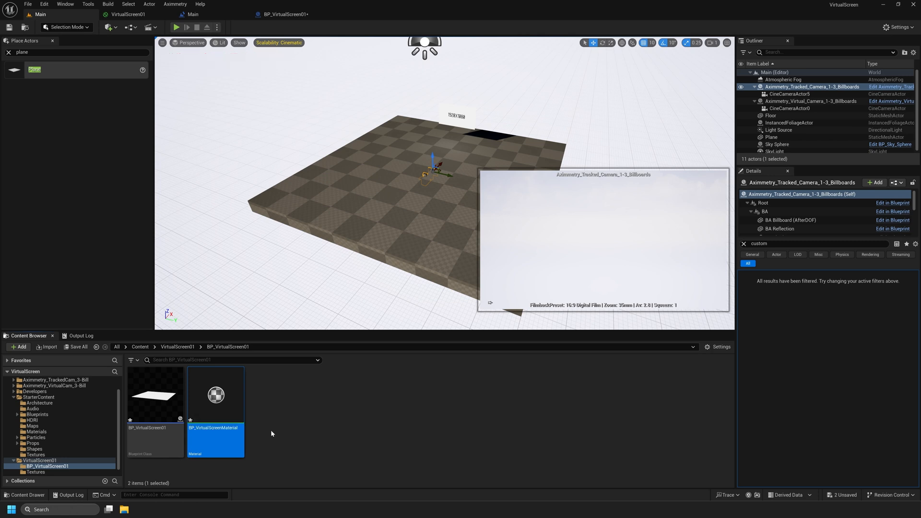
Open BP_VirtualScreenMaterial and set its Shading Model to Unlit.
{"action": "double_click", "coordinate": [217, 408]}
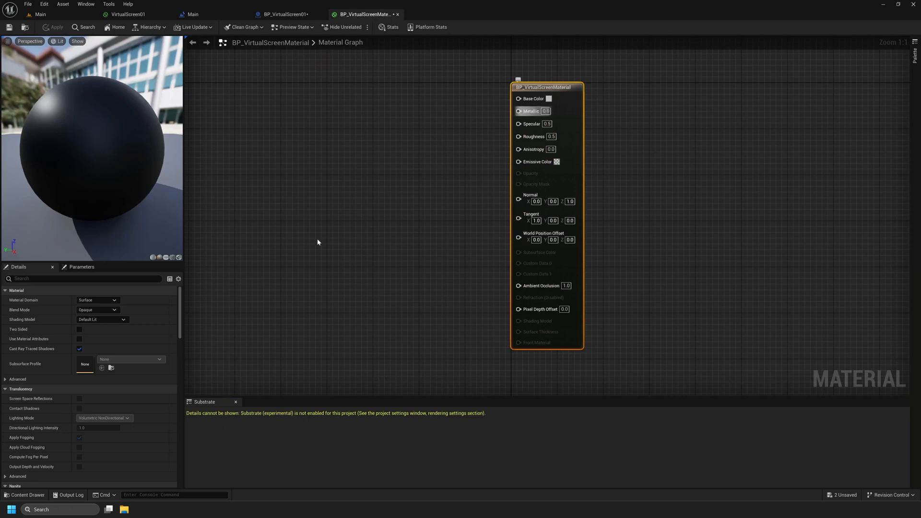
{"action": "left_click", "coordinate": [100, 319]}
{"action": "left_click", "coordinate": [98, 328]}
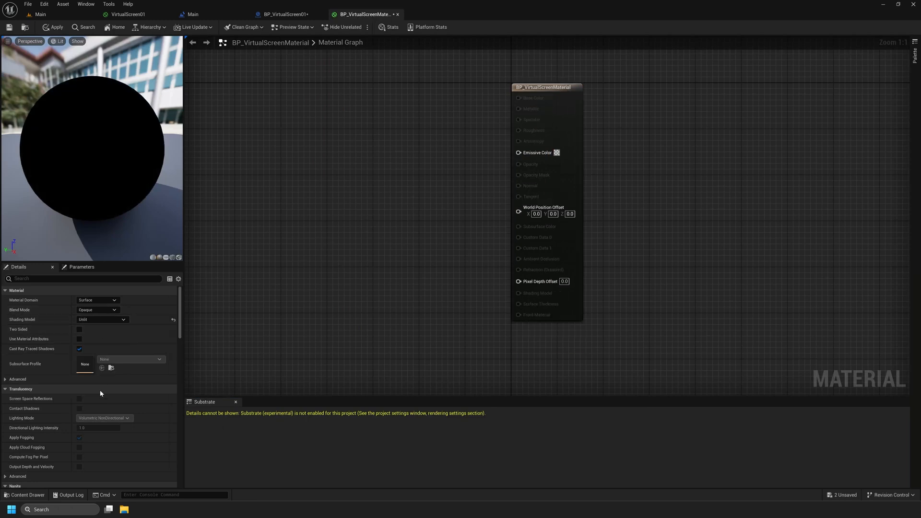
Add a TextureSampleParameter2D node to the material graph and place it beside the material's Emissive Color input.
{"action": "right_click", "coordinate": [341, 172]}
{"action": "type", "text": "t"}
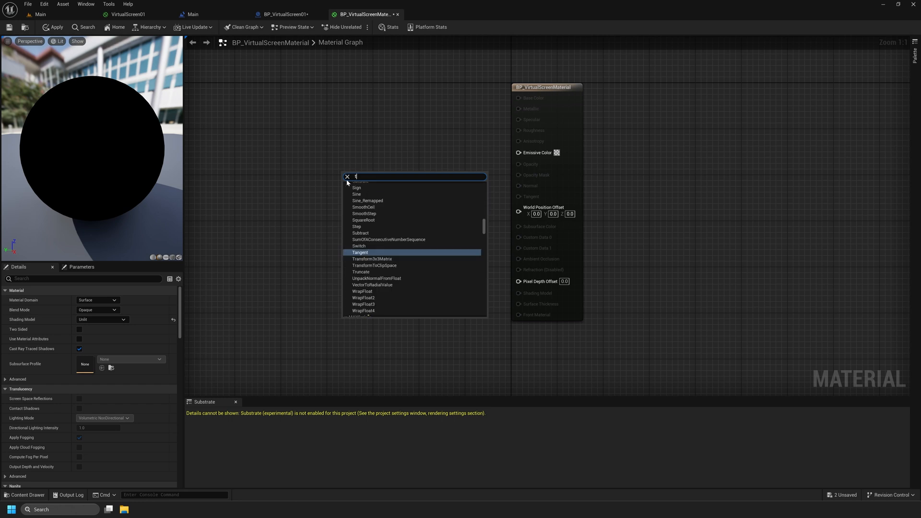
{"action": "type", "text": "exture pa"}
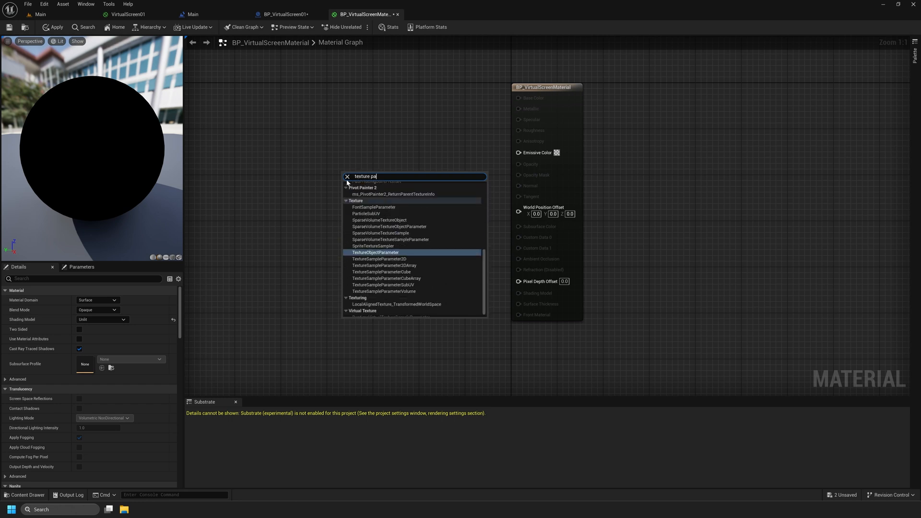
{"action": "left_click", "coordinate": [374, 259]}
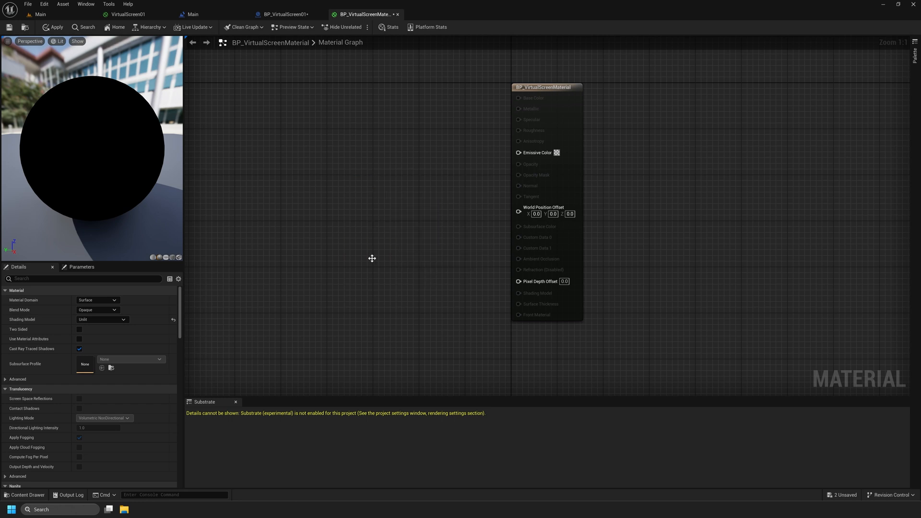
{"action": "left_click_drag", "start_coordinate": [382, 185], "coordinate": [386, 163]}
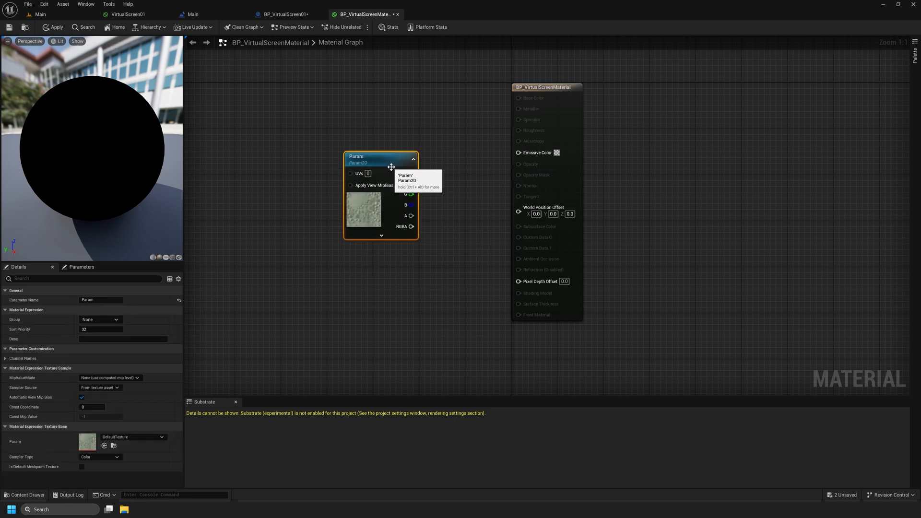
Name the texture sample parameter VirtualScreen02.
{"action": "left_click", "coordinate": [101, 300]}
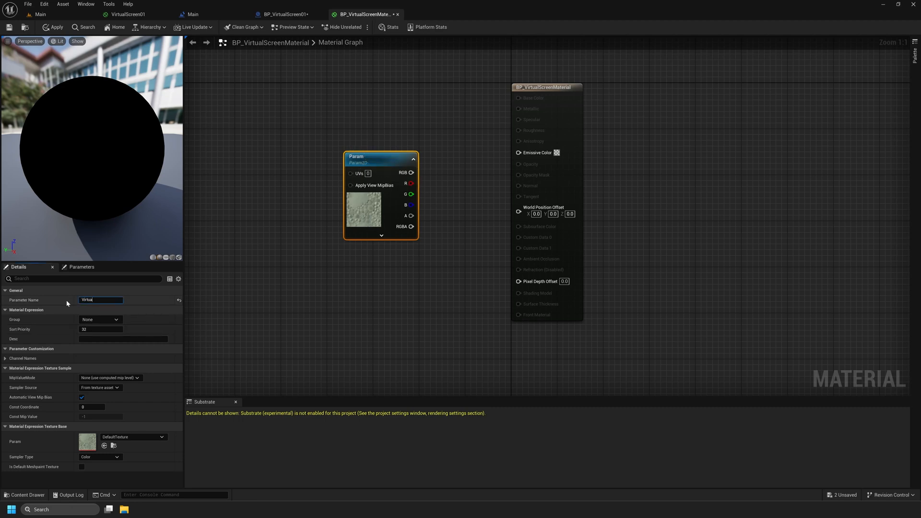
{"action": "type", "text": "VirtualScreen02"}
{"action": "key", "text": "Return"}
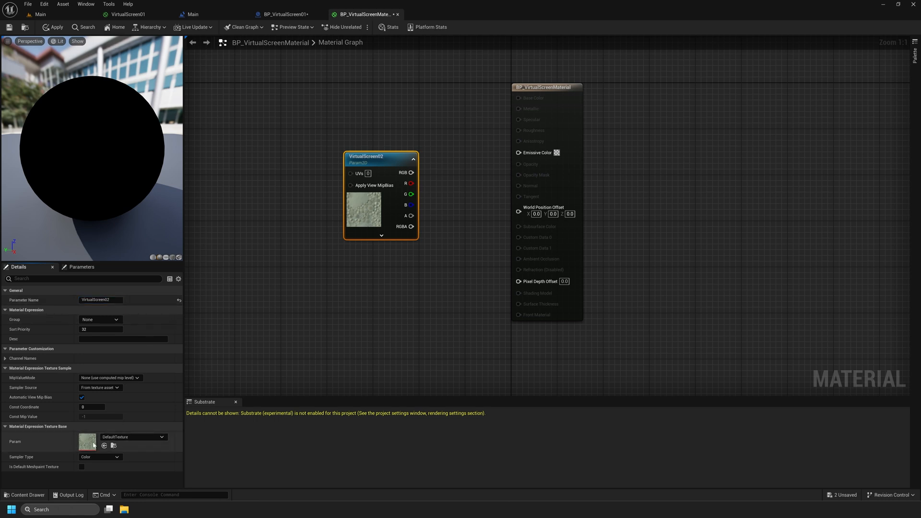
Assign the 1080x1920 texture to the VirtualScreen02 parameter, connect its RGB output to Emissive Color, and save the material.
{"action": "left_click", "coordinate": [131, 437]}
{"action": "left_click", "coordinate": [149, 362]}
{"action": "left_click_drag", "start_coordinate": [389, 157], "coordinate": [519, 153]}
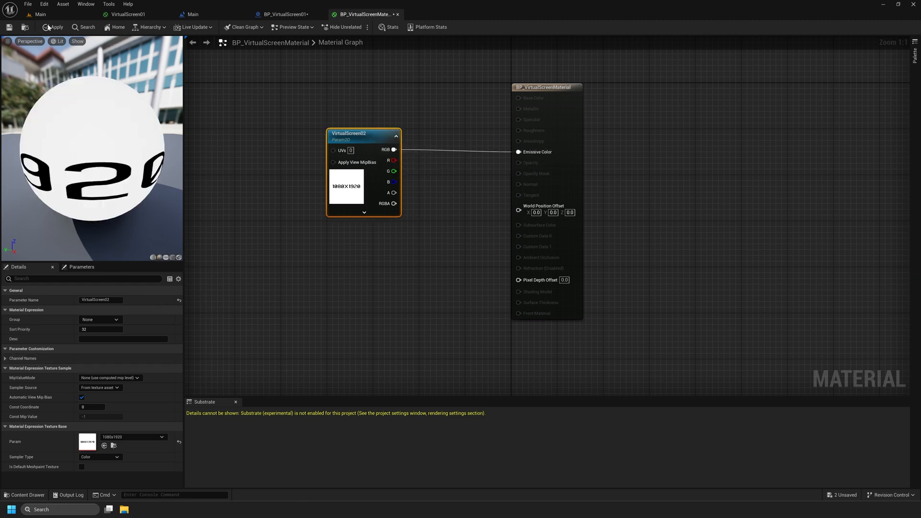
{"action": "left_click", "coordinate": [9, 27]}
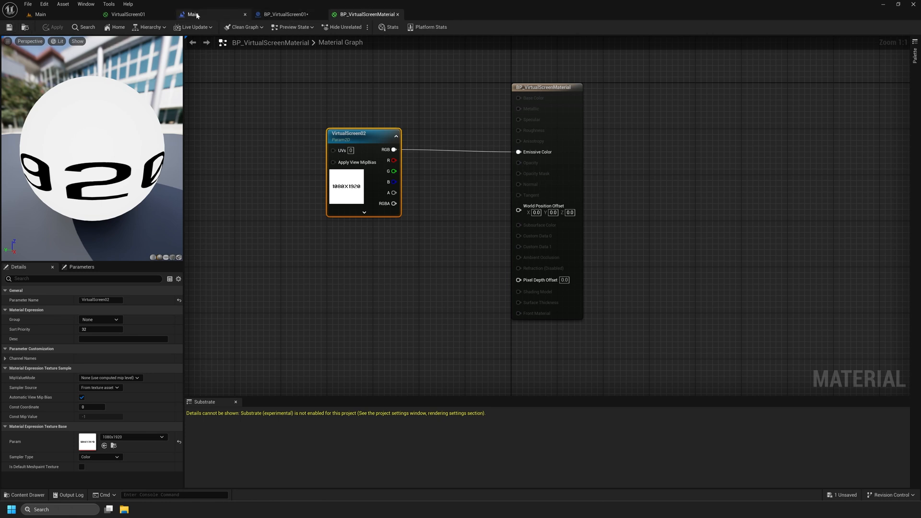
In the BP_VirtualScreen01 blueprint, assign BP_VirtualScreenMaterial to the Plane component's material Element 0.
{"action": "left_click", "coordinate": [284, 14]}
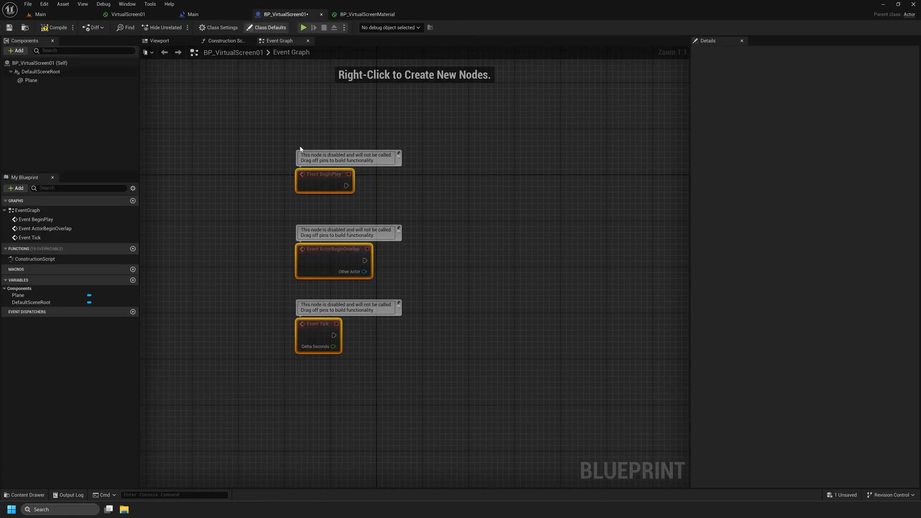
{"action": "left_click", "coordinate": [160, 41]}
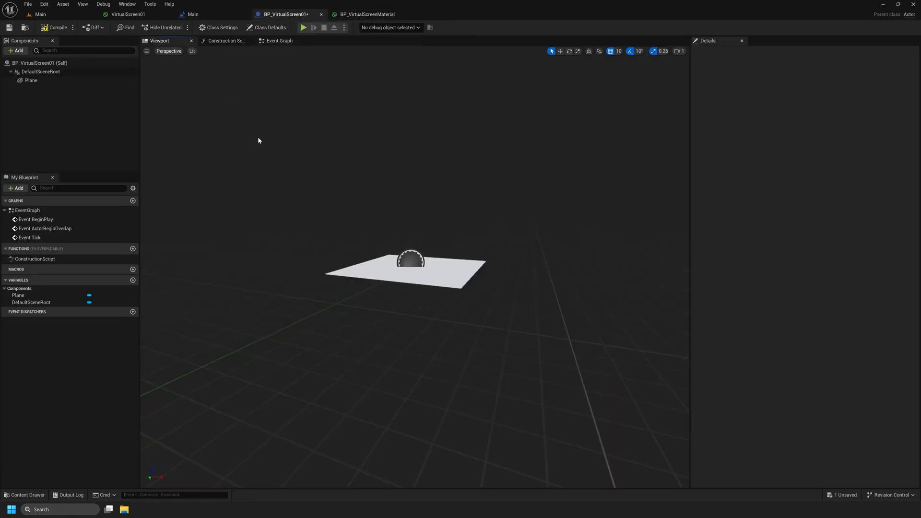
{"action": "left_click", "coordinate": [424, 271]}
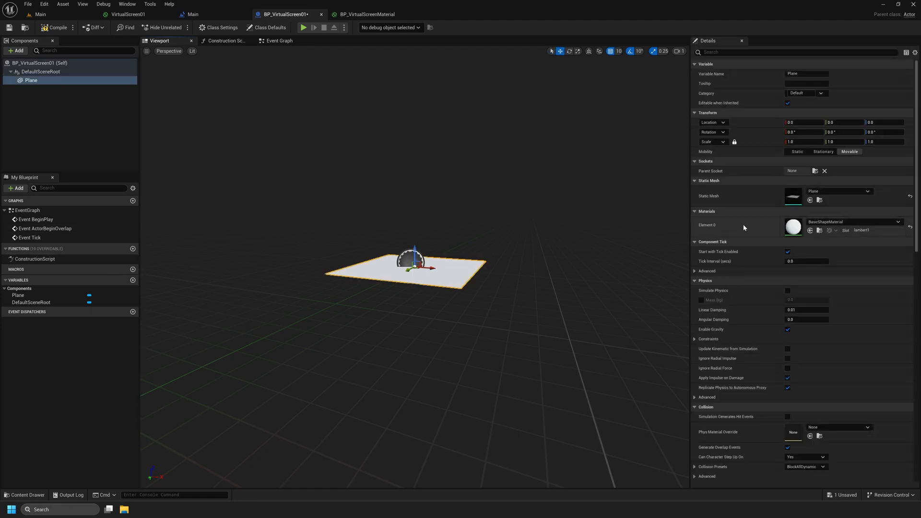
{"action": "left_click", "coordinate": [826, 223]}
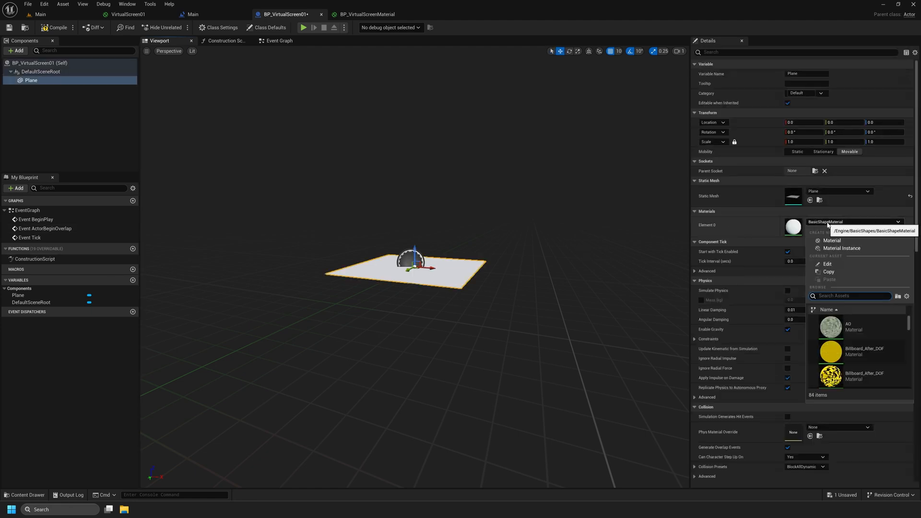
{"action": "type", "text": "BP"}
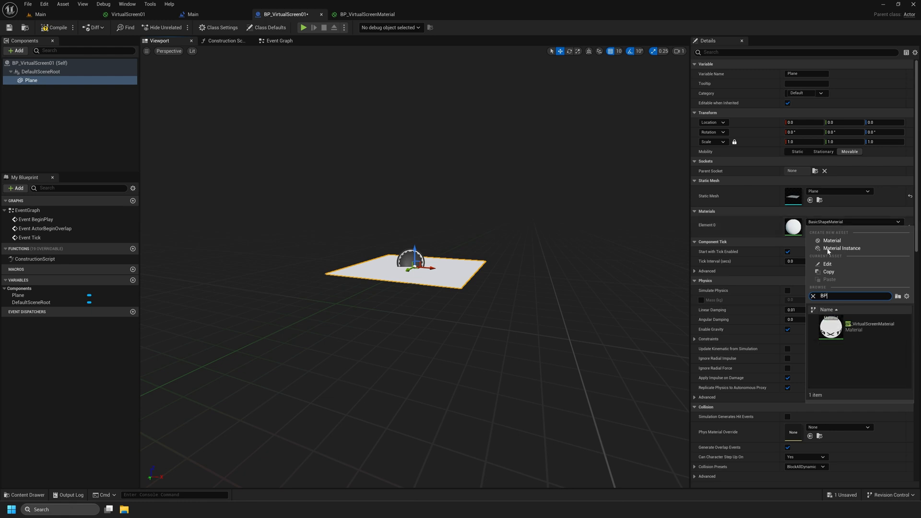
{"action": "left_click", "coordinate": [864, 328]}
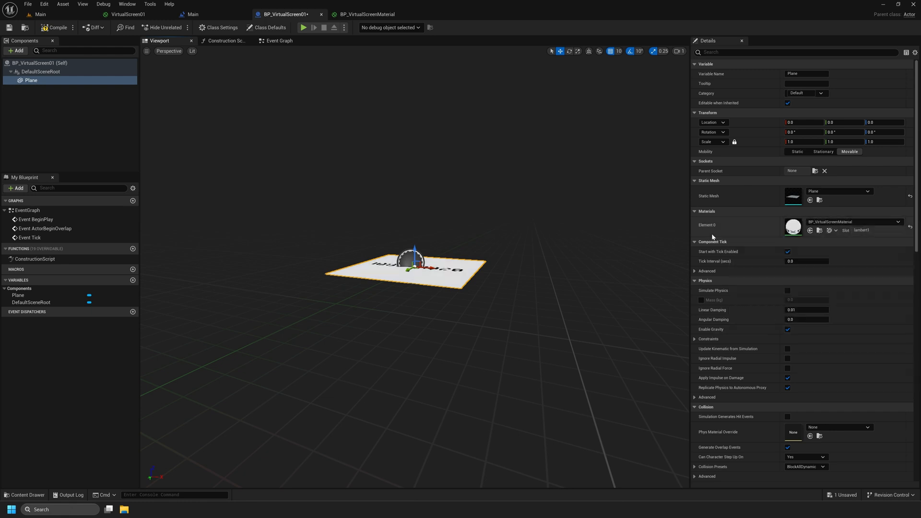
Rotate the Plane component 90° about X so it stands upright, and raise it to a Z location of 50.
{"action": "right_click_drag", "start_coordinate": [453, 321], "coordinate": [432, 336]}
{"action": "key", "text": "e"}
{"action": "mouse_move", "coordinate": [452, 312]}
{"action": "left_mouse_down"}
{"action": "mouse_move", "coordinate": [447, 351]}
{"action": "mouse_move", "coordinate": [458, 300]}
{"action": "left_mouse_up"}
{"action": "key", "text": "w"}
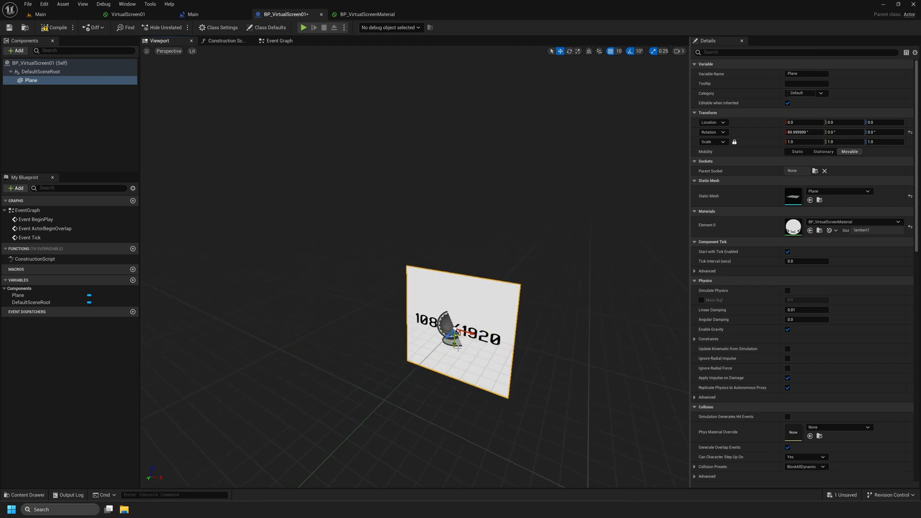
{"action": "scroll", "coordinate": [459, 348], "scroll_direction": "up", "scroll_amount": 1}
{"action": "left_click_drag", "start_coordinate": [470, 337], "coordinate": [471, 284]}
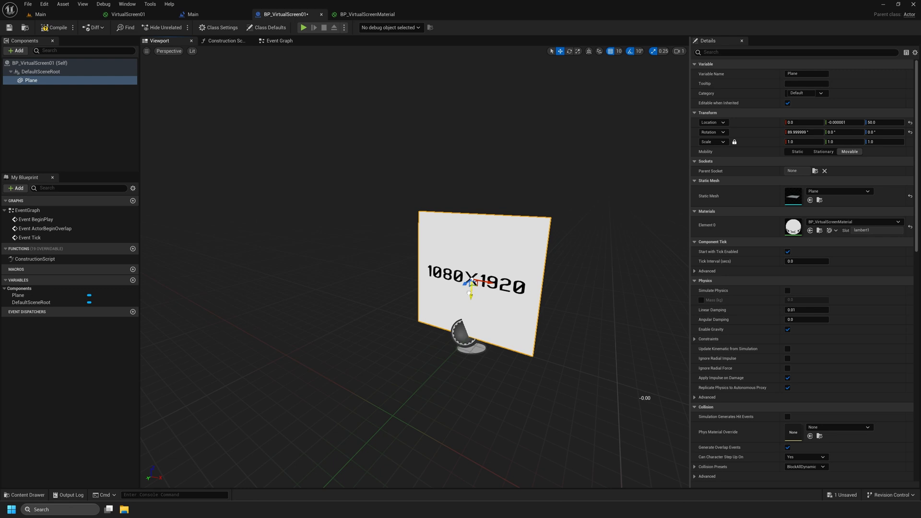
Unlock the Plane's scale proportions, set its scale to 1.92 in X and 1.08 in Y, and save the blueprint.
{"action": "left_click", "coordinate": [735, 142]}
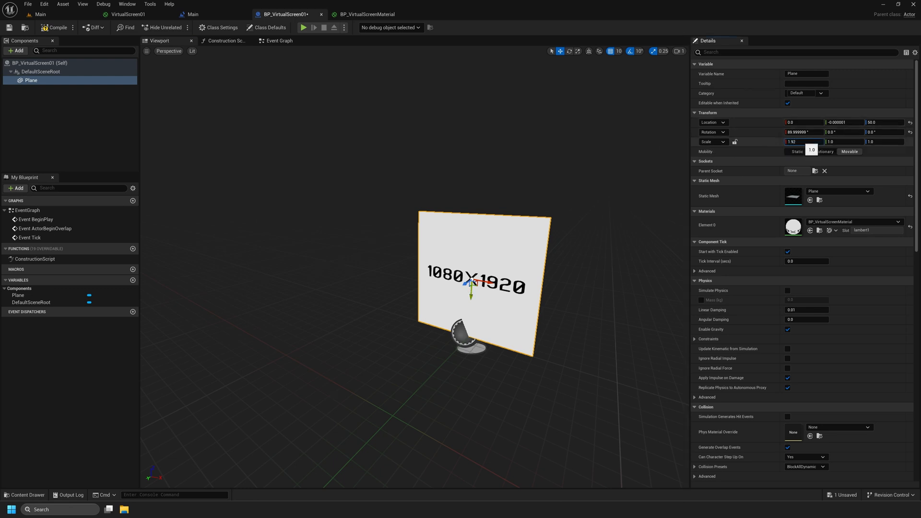
{"action": "type", "text": "1.92"}
{"action": "key", "text": "Tab"}
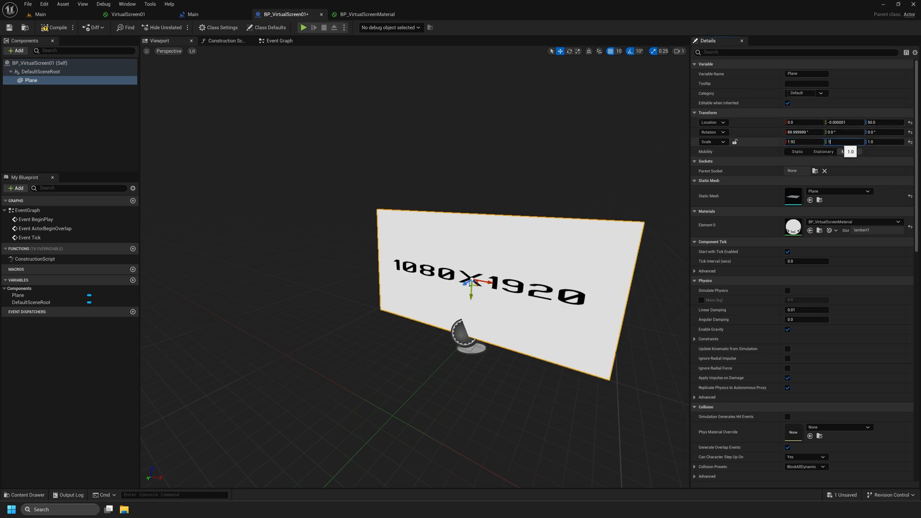
{"action": "type", "text": "1.08"}
{"action": "key", "text": "Return"}
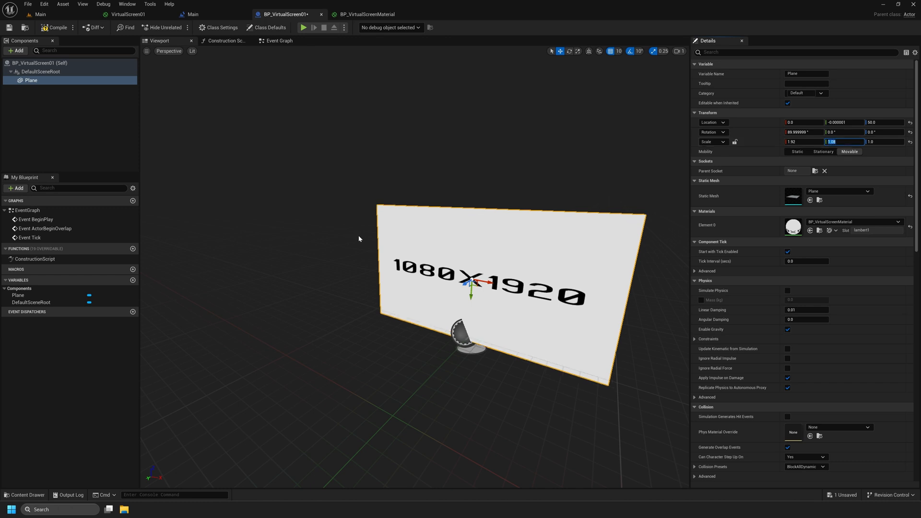
{"action": "left_click", "coordinate": [9, 28]}
Copy all nodes from the Main Level Blueprint into BP_VirtualScreen01's Event Graph, replacing the default nodes and deleting Event ActorBeginOverlap.
{"action": "left_click", "coordinate": [192, 17]}
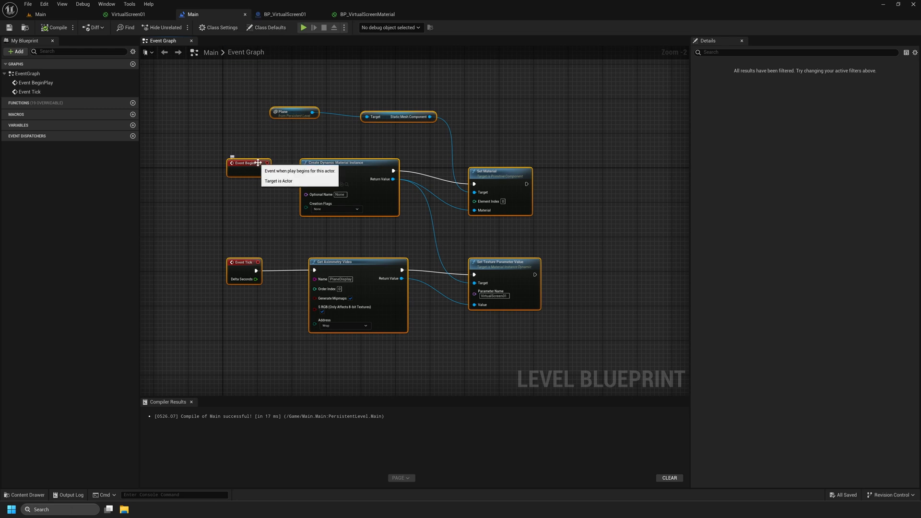
{"action": "left_click", "coordinate": [287, 14]}
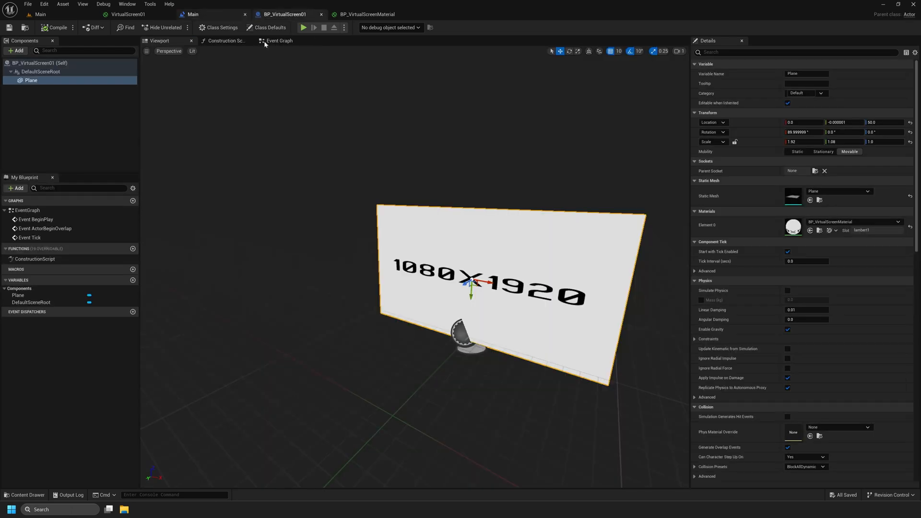
{"action": "left_click", "coordinate": [265, 41]}
{"action": "left_click_drag", "start_coordinate": [250, 117], "coordinate": [479, 366]}
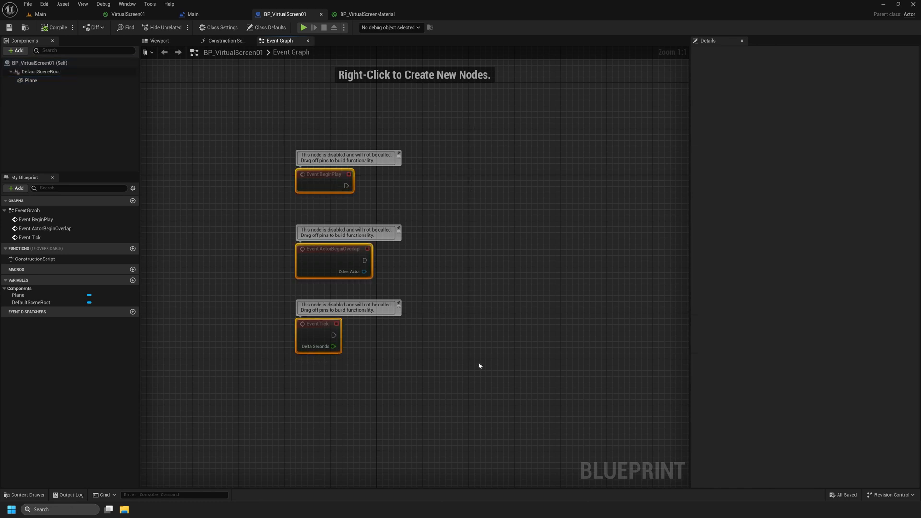
{"action": "key", "text": "ctrl+v"}
{"action": "left_click_drag", "start_coordinate": [486, 328], "coordinate": [494, 193]}
{"action": "left_click", "coordinate": [339, 257]}
{"action": "key", "text": "Delete"}
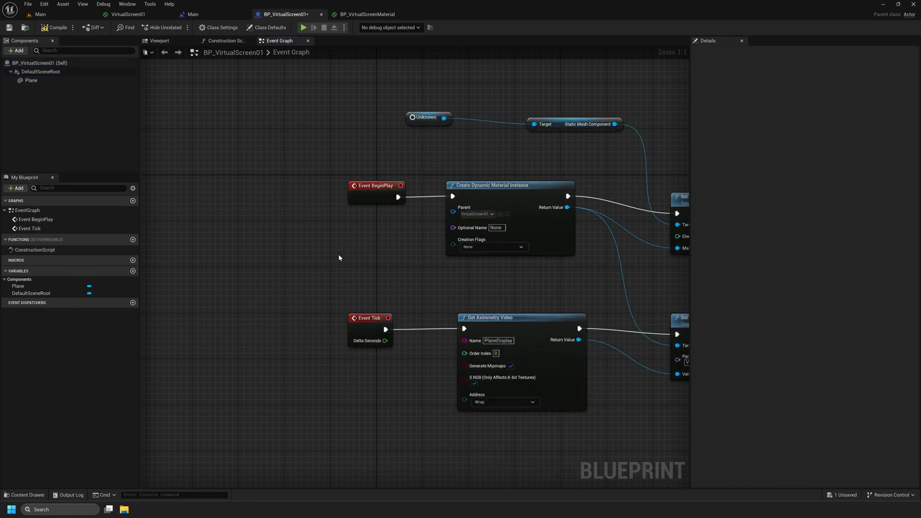
Replace the Unknown and Static Mesh Component nodes with a Plane component reference wired to Set Material's Target, placed above the graph's BeginPlay row.
{"action": "left_click", "coordinate": [414, 118]}
{"action": "right_click_drag", "start_coordinate": [550, 142], "coordinate": [451, 130]}
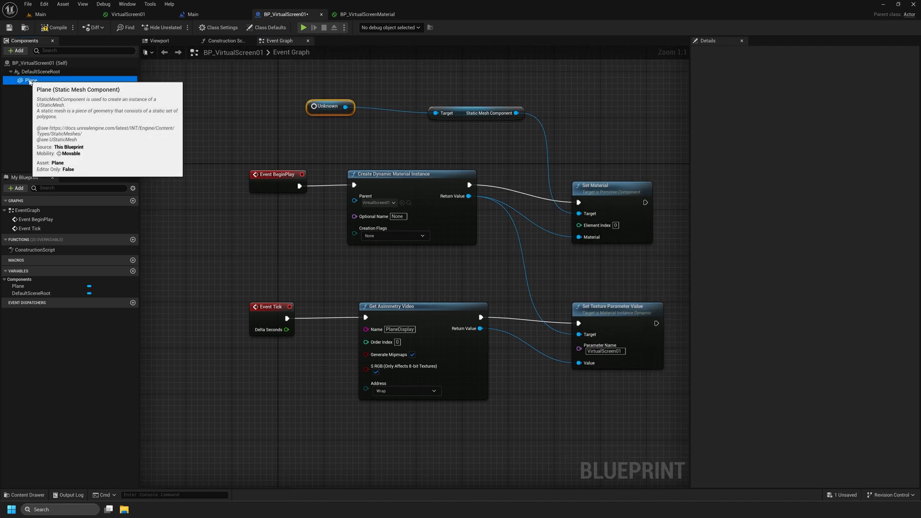
{"action": "left_click", "coordinate": [31, 80]}
{"action": "left_click_drag", "start_coordinate": [31, 80], "coordinate": [317, 140]}
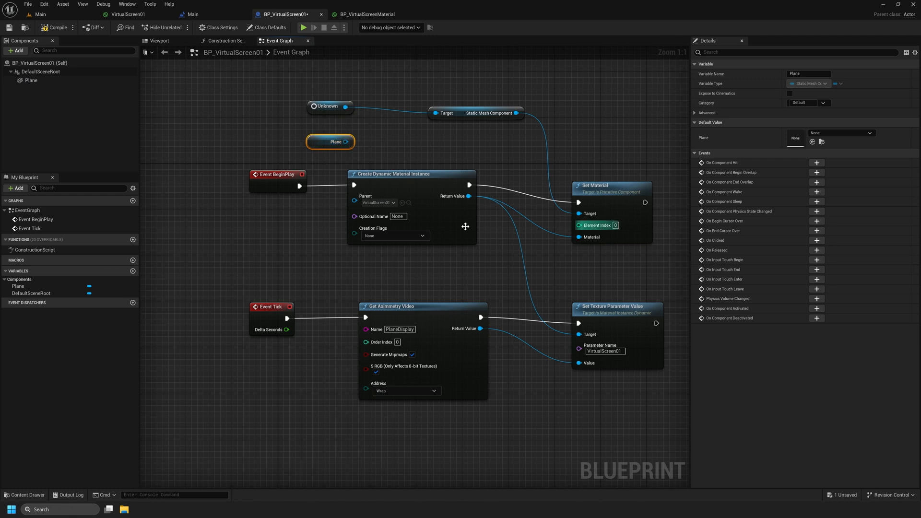
{"action": "left_click_drag", "start_coordinate": [346, 143], "coordinate": [580, 214]}
{"action": "left_click_drag", "start_coordinate": [336, 72], "coordinate": [487, 132]}
{"action": "key", "text": "Delete"}
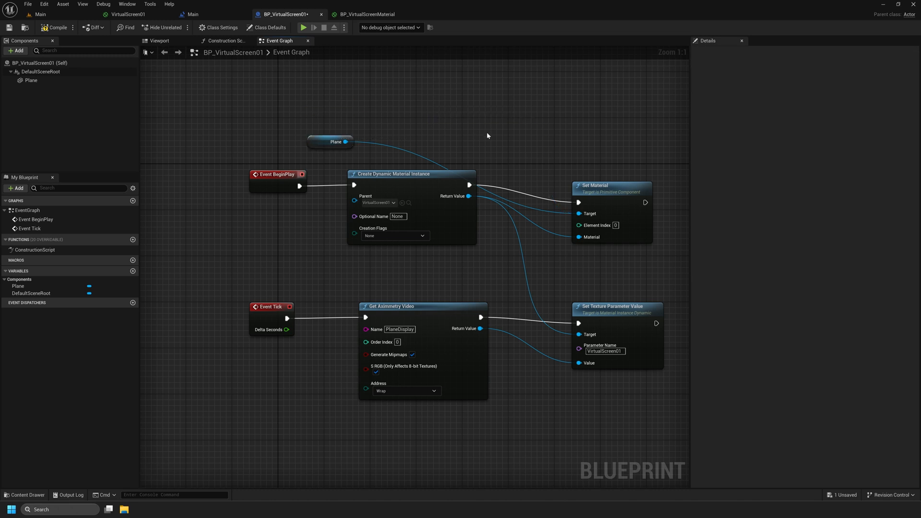
{"action": "left_click_drag", "start_coordinate": [317, 144], "coordinate": [465, 127]}
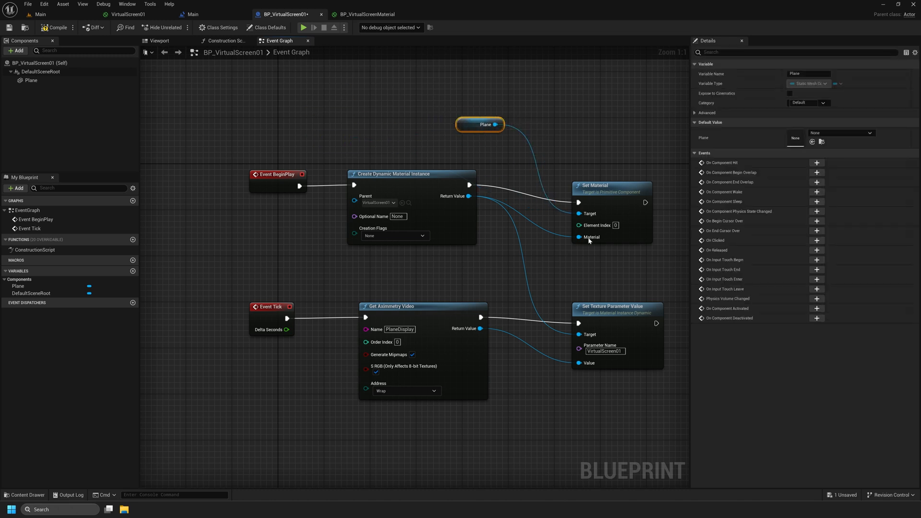
Set the Create Dynamic Material Instance node's Parent to BP_VirtualScreenMaterial, and close the Main Level Blueprint.
{"action": "left_click", "coordinate": [390, 205]}
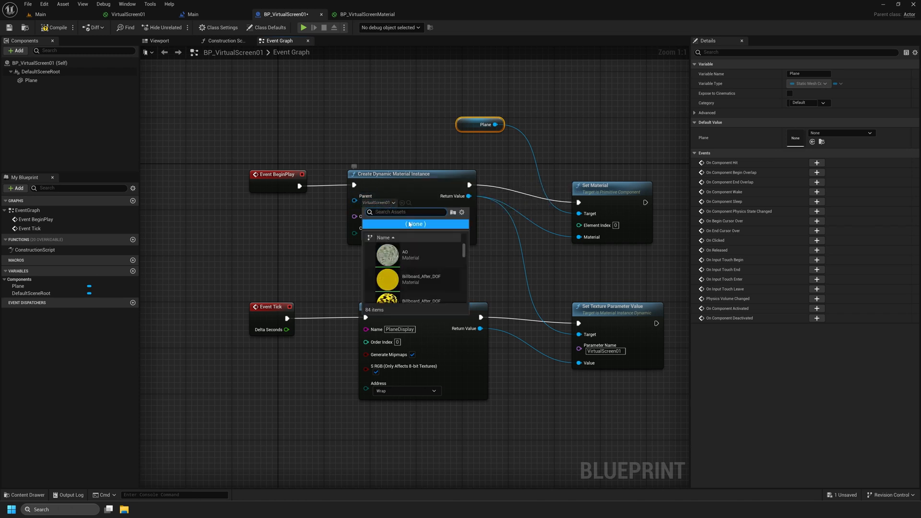
{"action": "type", "text": "bp"}
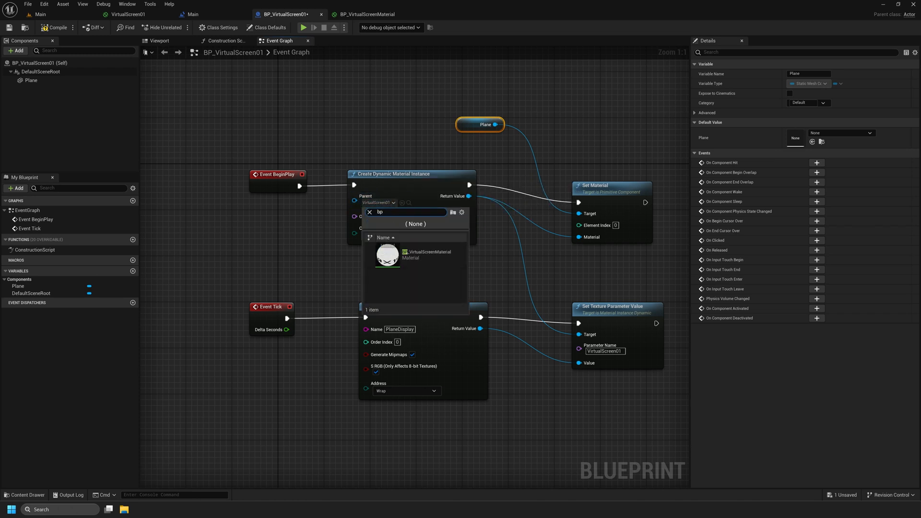
{"action": "left_click", "coordinate": [429, 254]}
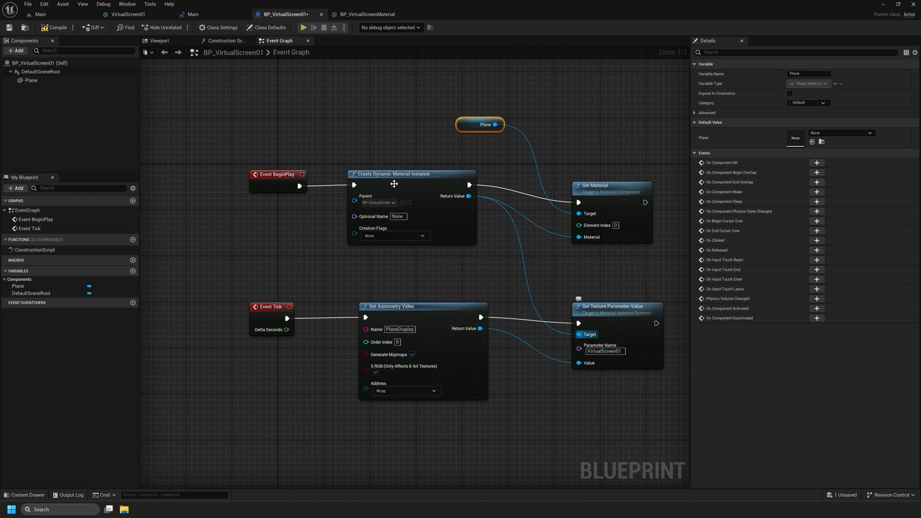
{"action": "left_click", "coordinate": [235, 15]}
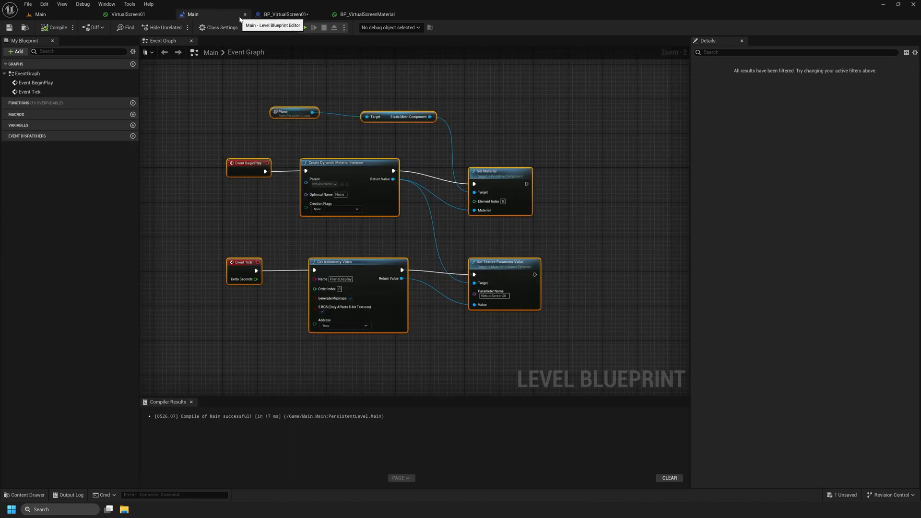
{"action": "left_click", "coordinate": [245, 14]}
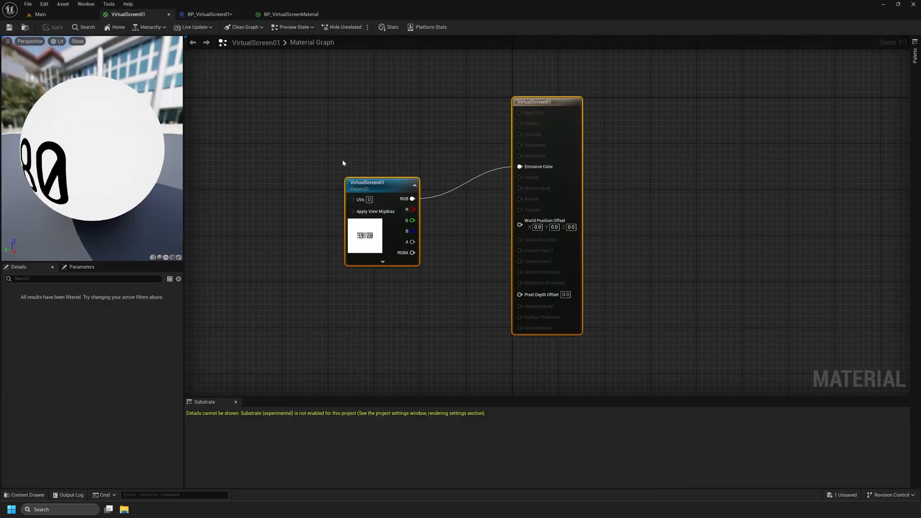
Check the texture parameter's name in BP_VirtualScreenMaterial, and return to the BP_VirtualScreen01 Event Graph.
{"action": "left_click", "coordinate": [309, 122]}
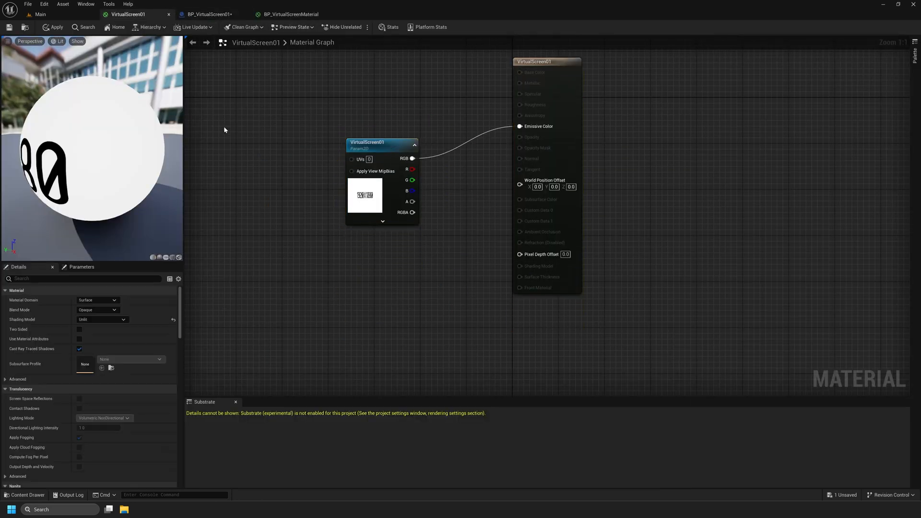
{"action": "left_click", "coordinate": [51, 16]}
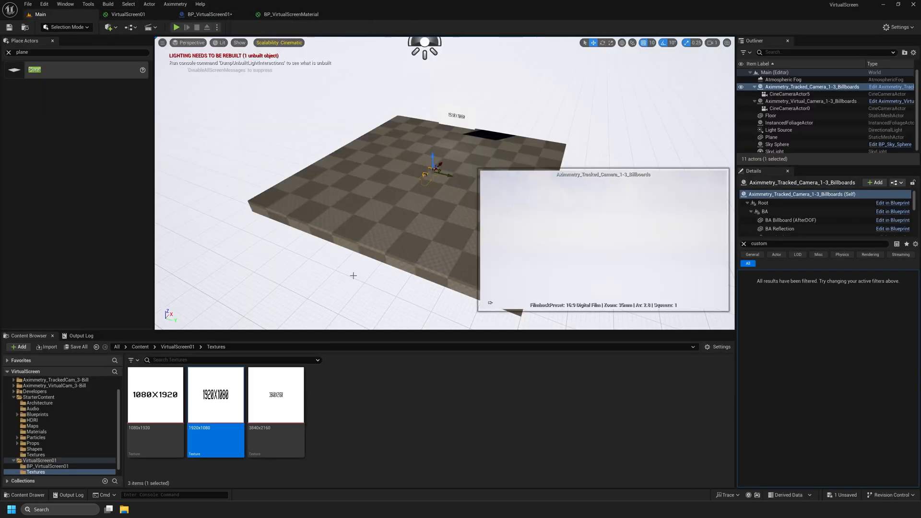
{"action": "left_click", "coordinate": [173, 347]}
{"action": "double_click", "coordinate": [155, 396]}
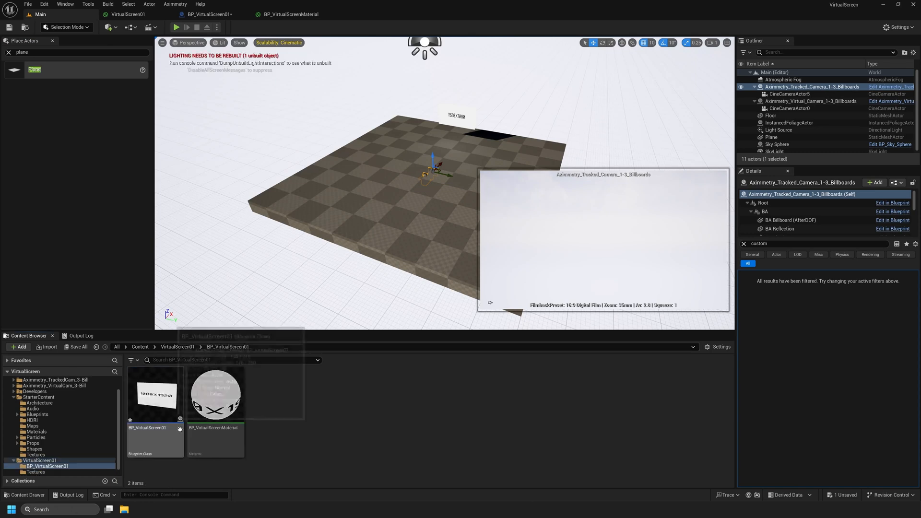
{"action": "double_click", "coordinate": [211, 407]}
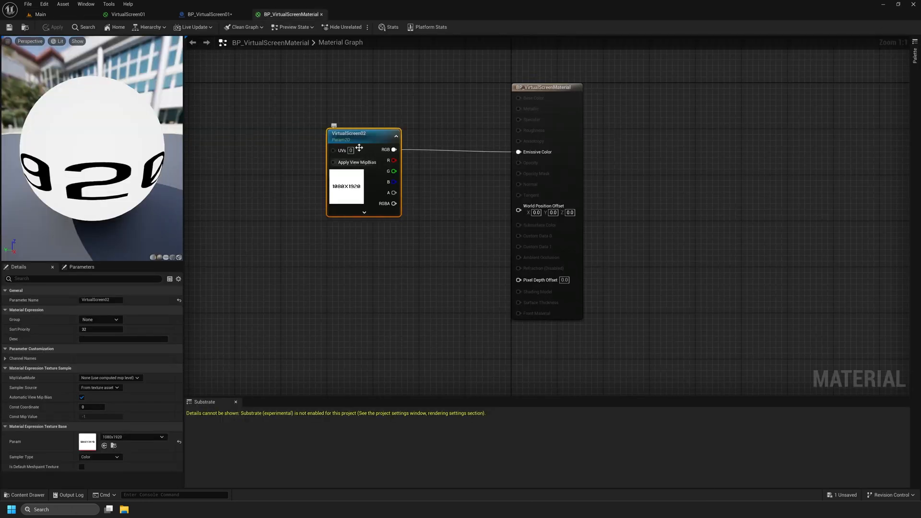
{"action": "left_click", "coordinate": [100, 300]}
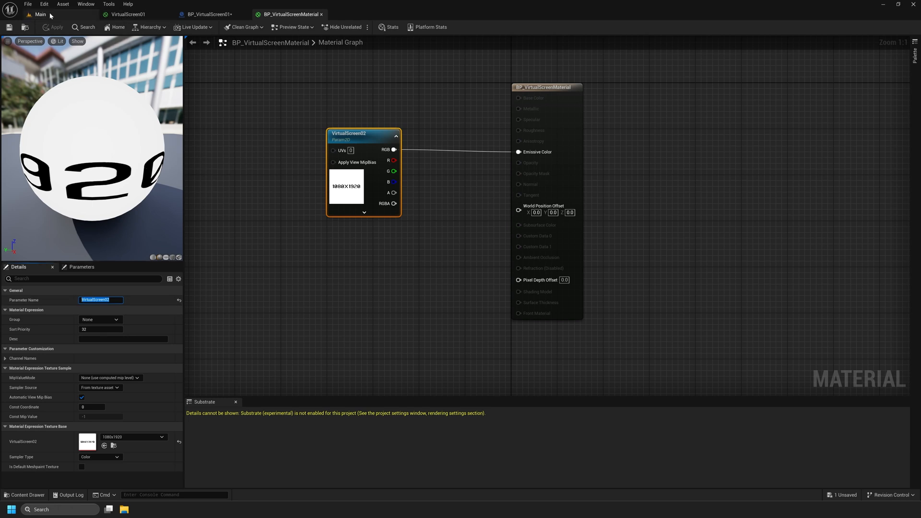
{"action": "left_click", "coordinate": [129, 15]}
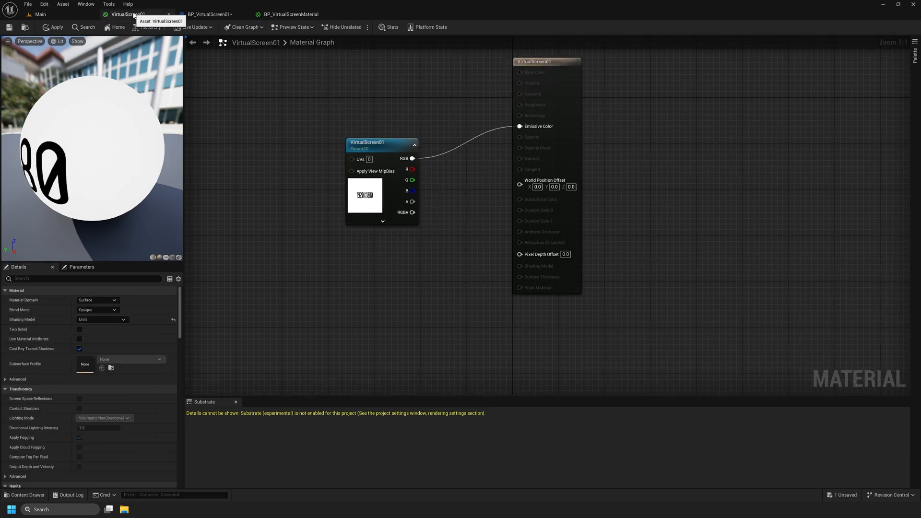
{"action": "left_click", "coordinate": [57, 13]}
{"action": "left_click", "coordinate": [198, 14]}
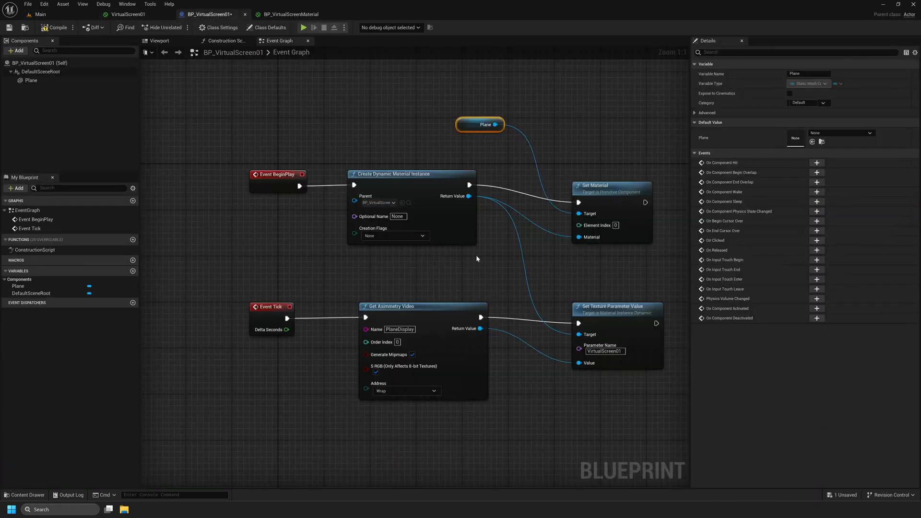
Set the texture node's Parameter Name to VirtualScreen02 and the Get Aximmetry Video node's Name to PlaneDisplay2, and save the compiled blueprint.
{"action": "left_click", "coordinate": [624, 352]}
{"action": "left_click_drag", "start_coordinate": [625, 353], "coordinate": [621, 353]}
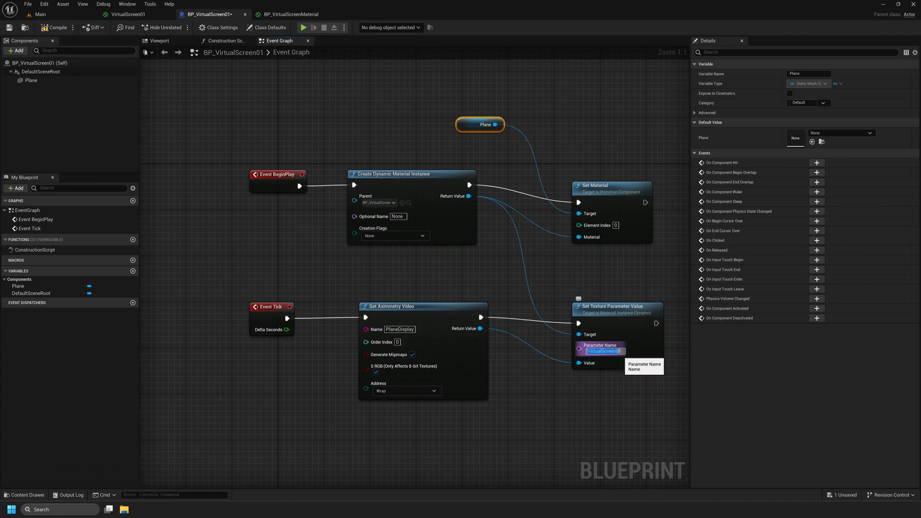
{"action": "left_click", "coordinate": [622, 351]}
{"action": "key", "text": "BackSpace"}
{"action": "type", "text": "2"}
{"action": "left_click", "coordinate": [611, 394]}
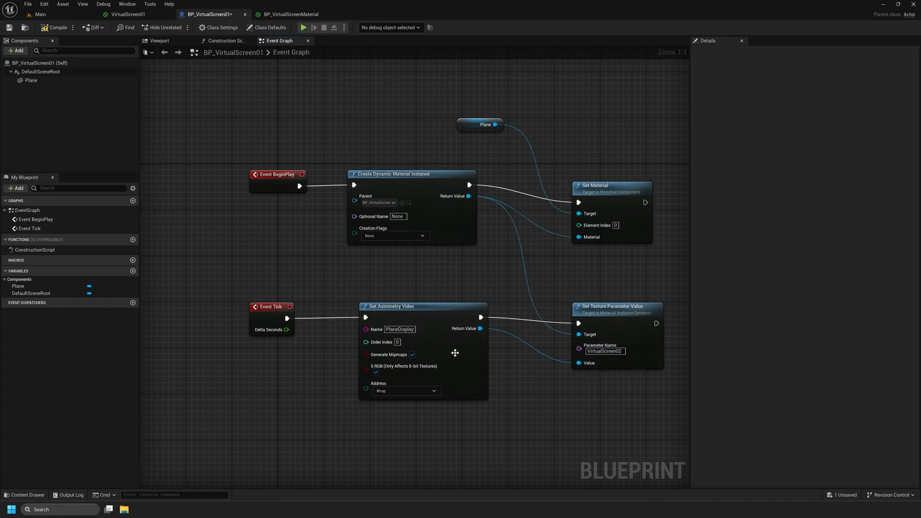
{"action": "left_click_drag", "start_coordinate": [386, 329], "coordinate": [417, 330]}
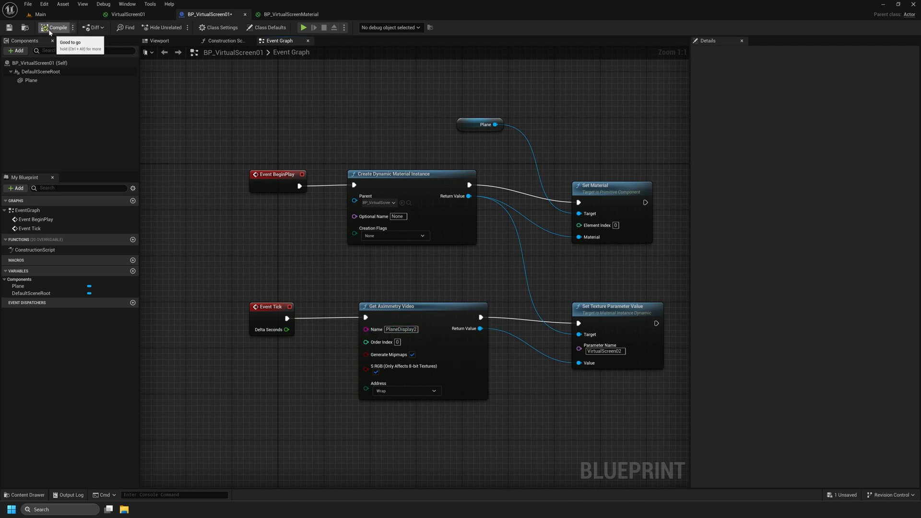
{"action": "left_click", "coordinate": [10, 27]}
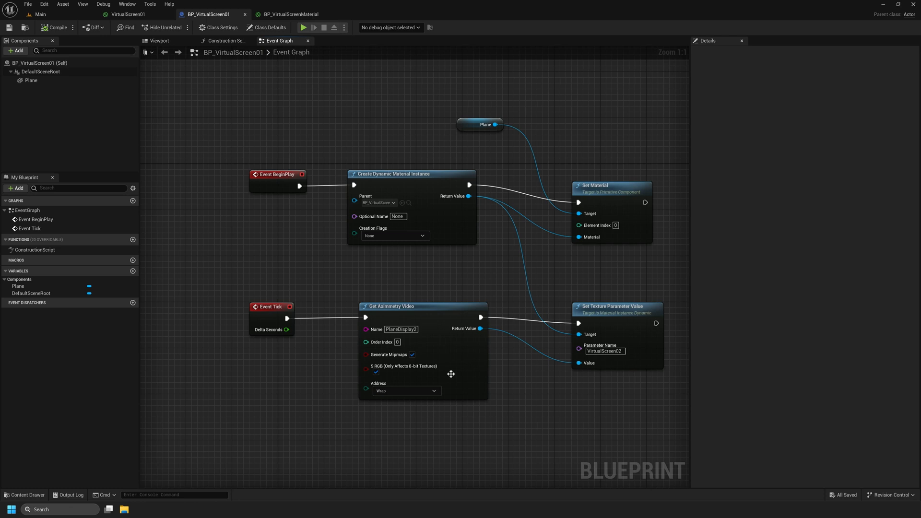
Place an instance of BP_VirtualScreen01 on the floor of the Main level, near the existing plane.
{"action": "left_click", "coordinate": [40, 14]}
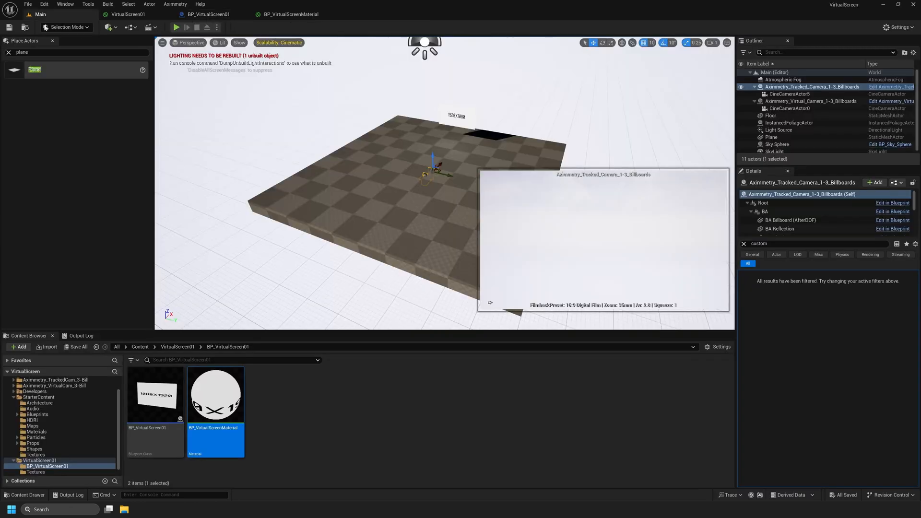
{"action": "right_click_drag", "start_coordinate": [365, 192], "coordinate": [384, 194]}
{"action": "left_click", "coordinate": [182, 424]}
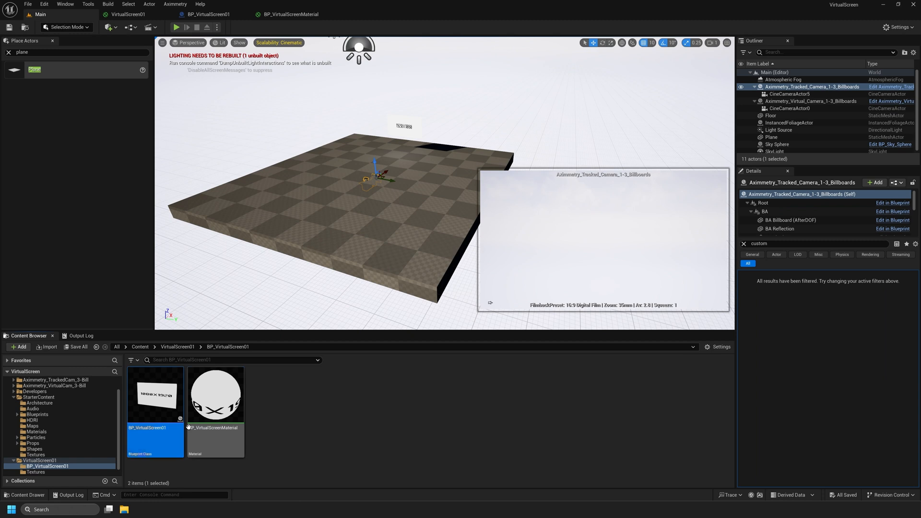
{"action": "left_click_drag", "start_coordinate": [155, 396], "coordinate": [430, 170]}
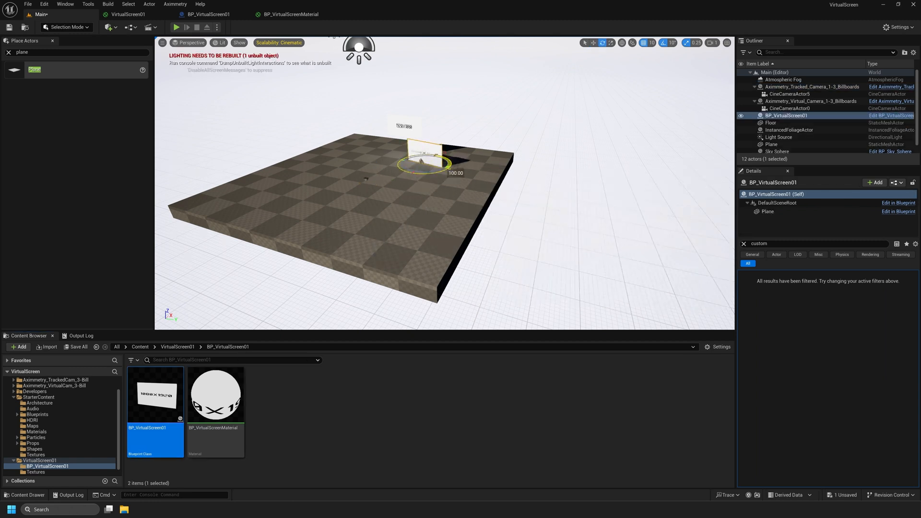
Rotate the placed BP_VirtualScreen01 to face the same way as the existing plane, and move it beside that plane.
{"action": "left_click", "coordinate": [430, 174]}
{"action": "left_click", "coordinate": [422, 161]}
{"action": "key", "text": "w"}
{"action": "left_click_drag", "start_coordinate": [422, 160], "coordinate": [375, 126]}
{"action": "left_click", "coordinate": [413, 130]}
{"action": "key", "text": "a"}
{"action": "mouse_move", "coordinate": [406, 197]}
{"action": "right_mouse_down"}
{"action": "mouse_move", "coordinate": [407, 184]}
{"action": "mouse_move", "coordinate": [443, 187]}
{"action": "mouse_move", "coordinate": [418, 199]}
{"action": "right_mouse_up"}
{"action": "key", "text": "w"}
{"action": "left_click", "coordinate": [521, 197]}
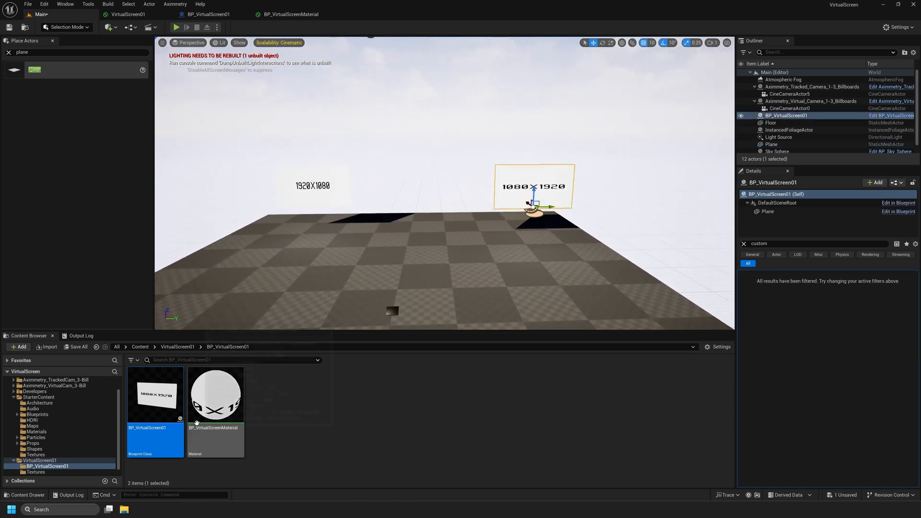
Change the VirtualScreen02 texture in BP_VirtualScreenMaterial to 1920x1080, apply the material, and return to the Main level.
{"action": "double_click", "coordinate": [216, 401]}
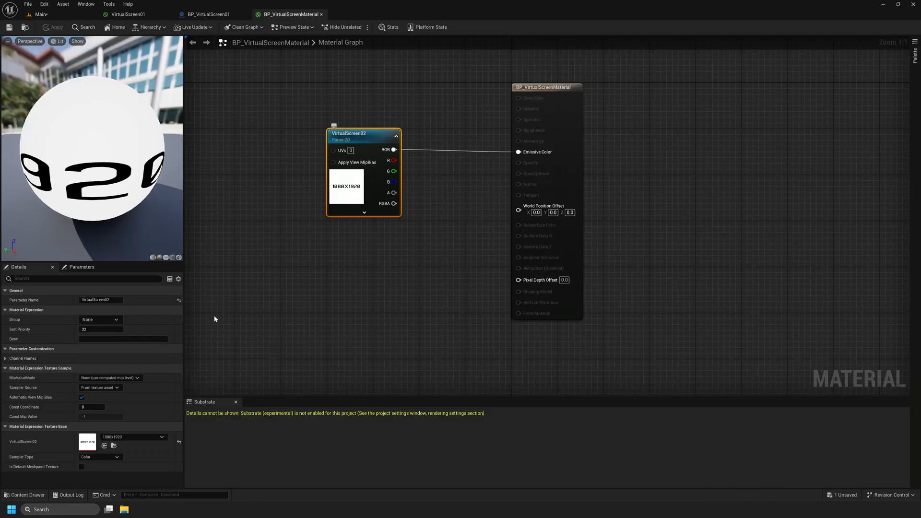
{"action": "left_click", "coordinate": [120, 437]}
{"action": "left_click", "coordinate": [158, 381]}
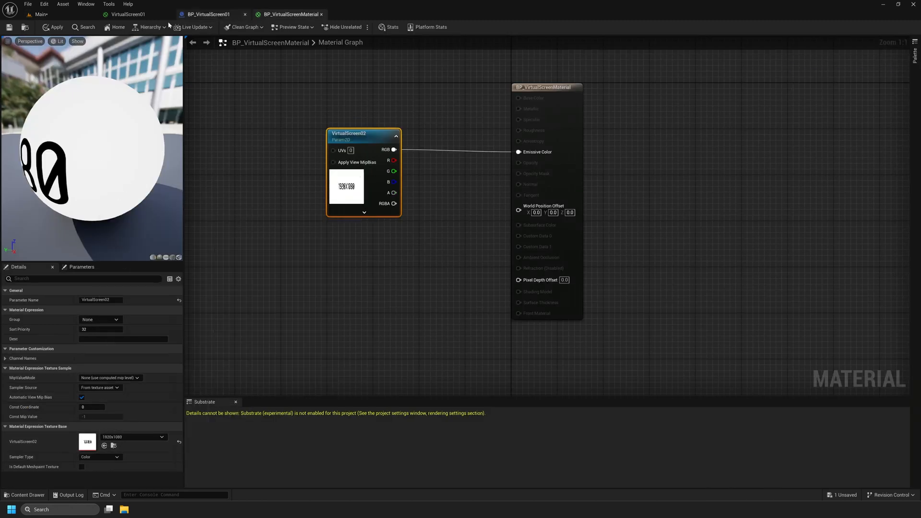
{"action": "left_click", "coordinate": [48, 13]}
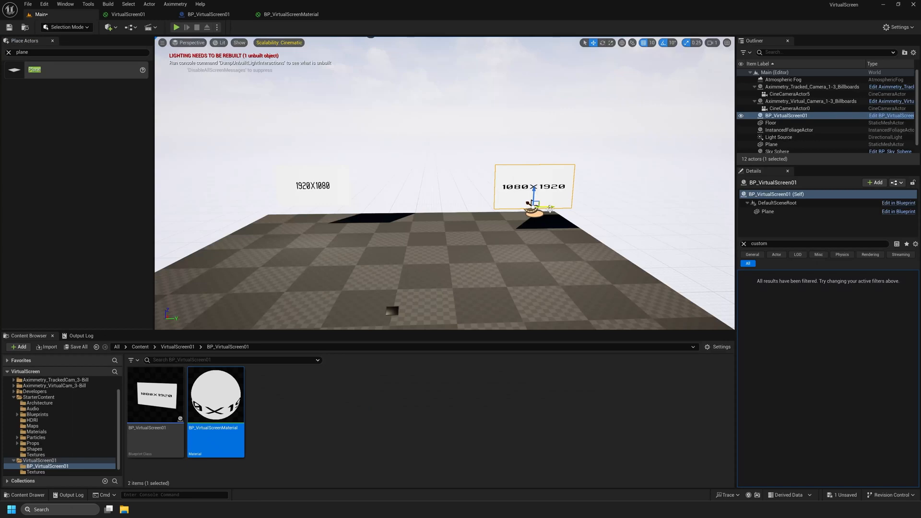
{"action": "left_click", "coordinate": [209, 14]}
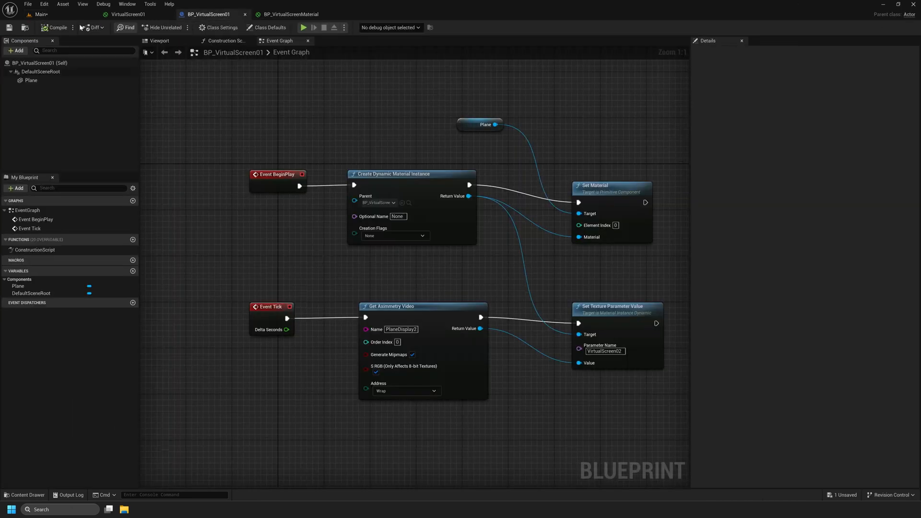
{"action": "left_click", "coordinate": [281, 15]}
{"action": "left_click", "coordinate": [53, 27]}
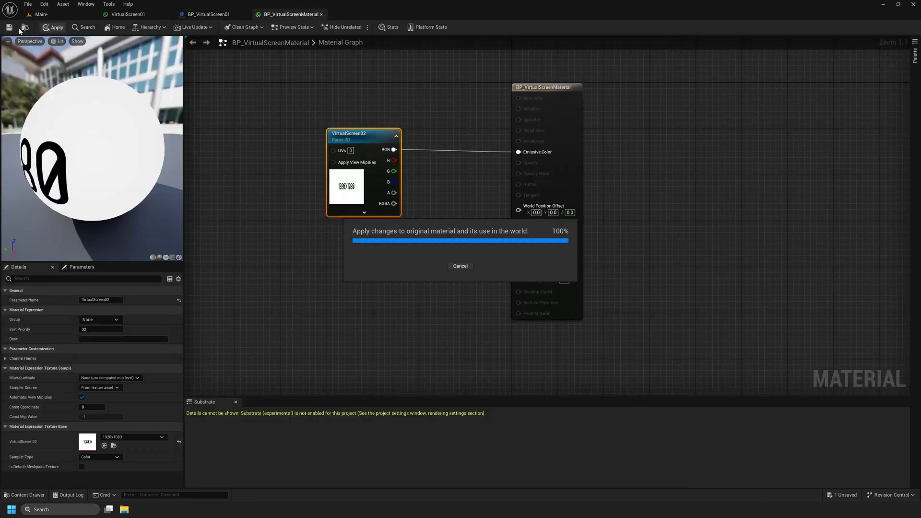
{"action": "left_click", "coordinate": [48, 14]}
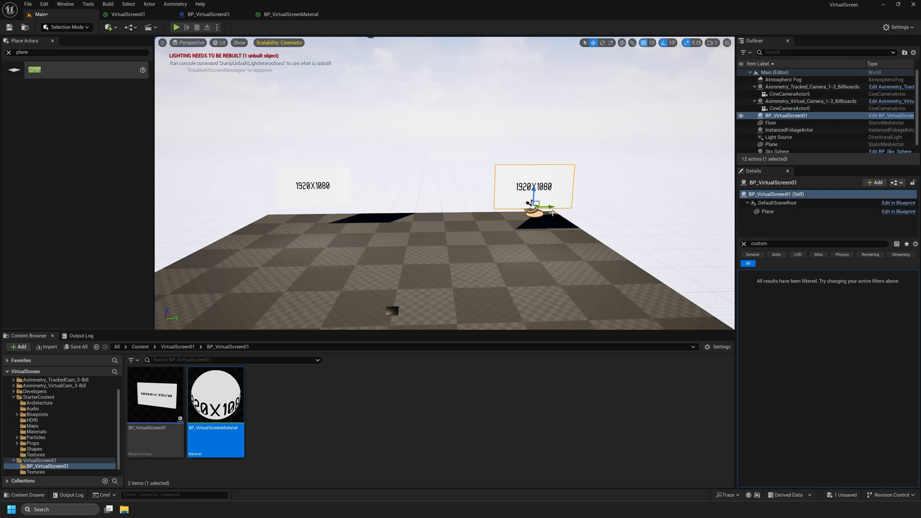
Move BP_VirtualScreen01 closer to the existing plane and back along the floor so both screens stand side by side.
{"action": "left_click_drag", "start_coordinate": [550, 207], "coordinate": [528, 207]}
{"action": "right_click_drag", "start_coordinate": [528, 207], "coordinate": [456, 223]}
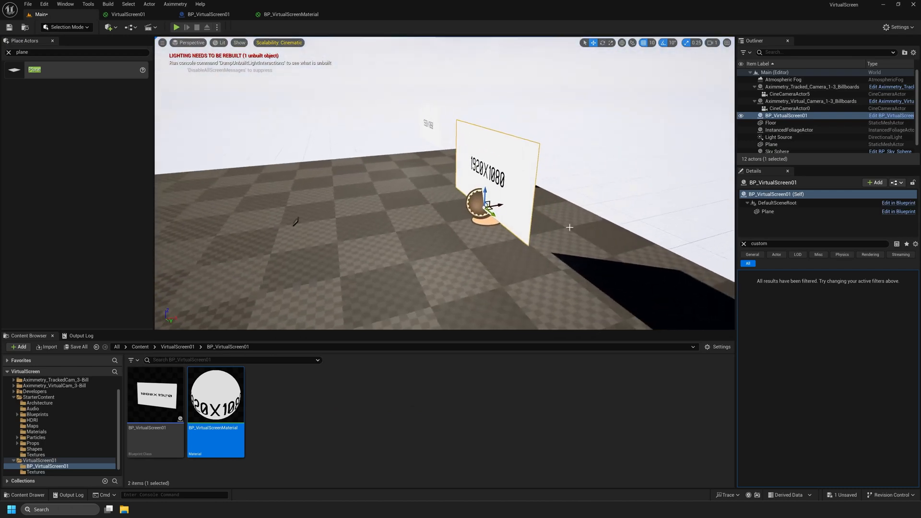
{"action": "left_click_drag", "start_coordinate": [498, 205], "coordinate": [544, 200]}
{"action": "right_click_drag", "start_coordinate": [434, 238], "coordinate": [461, 178]}
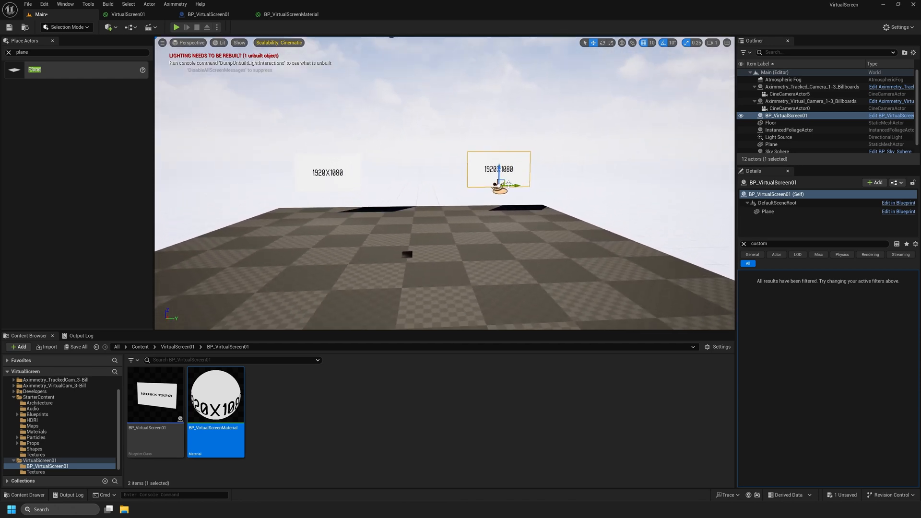
Compare the Plane and BP_VirtualScreen01 actors, their assets in the VirtualScreen01 folder, and the blueprint's Event Graph.
{"action": "left_click", "coordinate": [155, 398]}
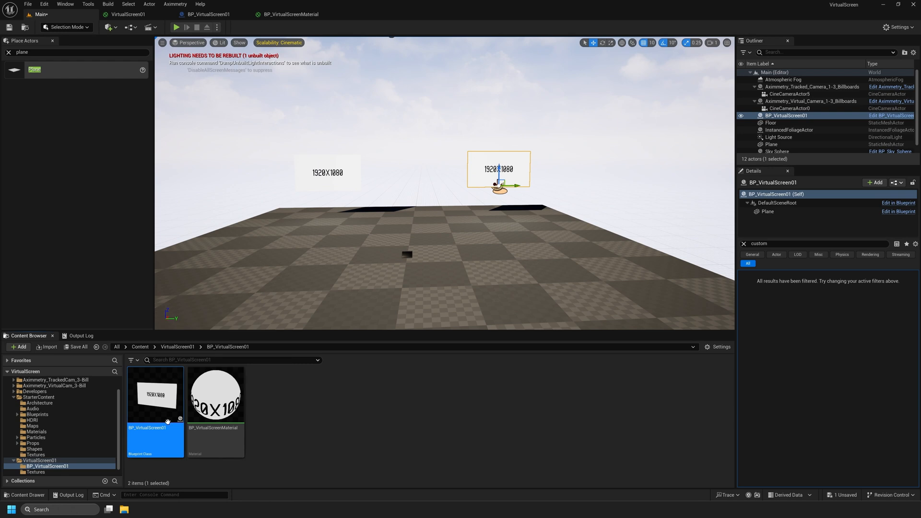
{"action": "left_click", "coordinate": [348, 177]}
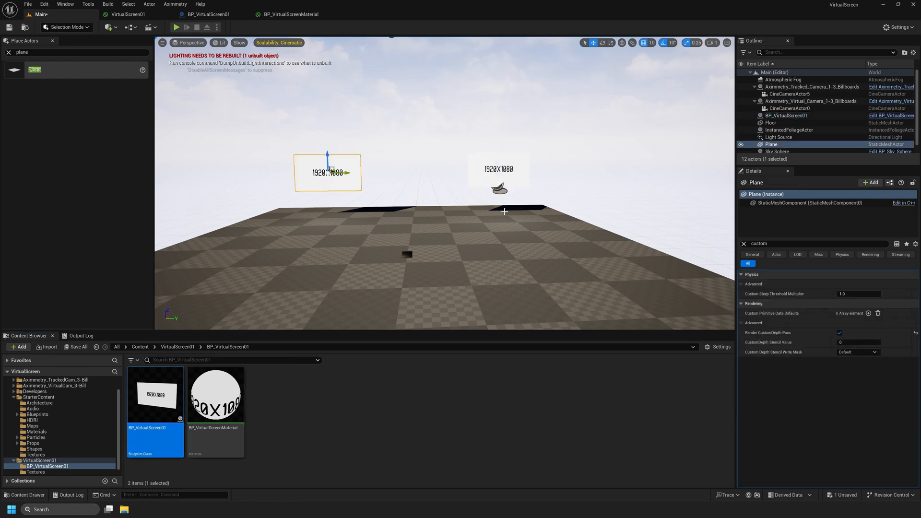
{"action": "left_click", "coordinate": [177, 346]}
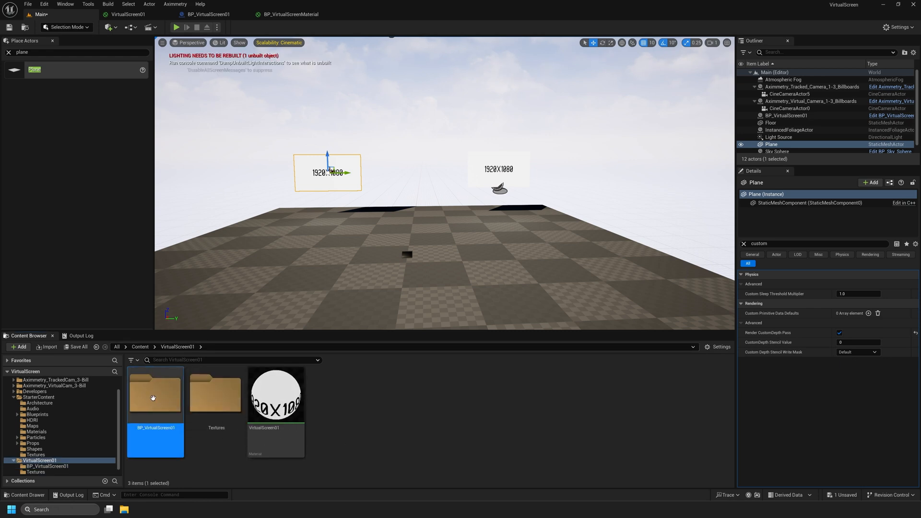
{"action": "double_click", "coordinate": [182, 391]}
{"action": "left_click", "coordinate": [162, 449]}
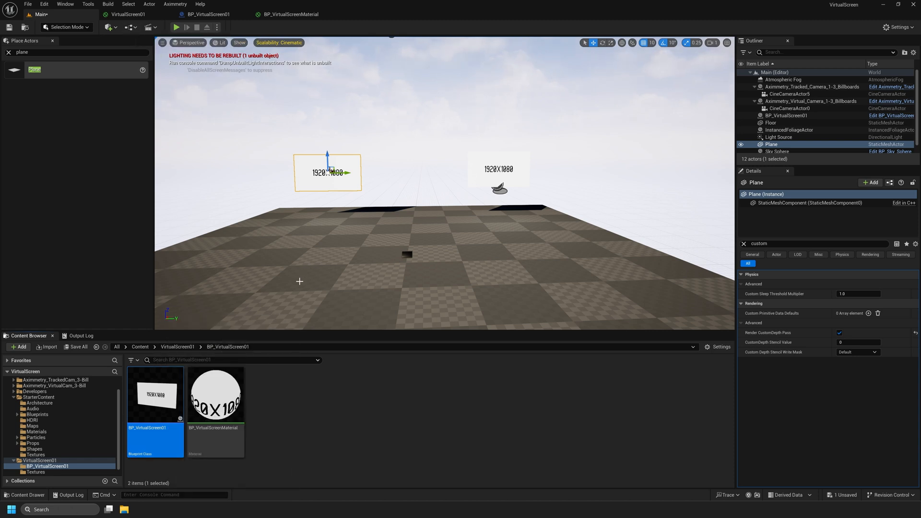
{"action": "left_click", "coordinate": [509, 170]}
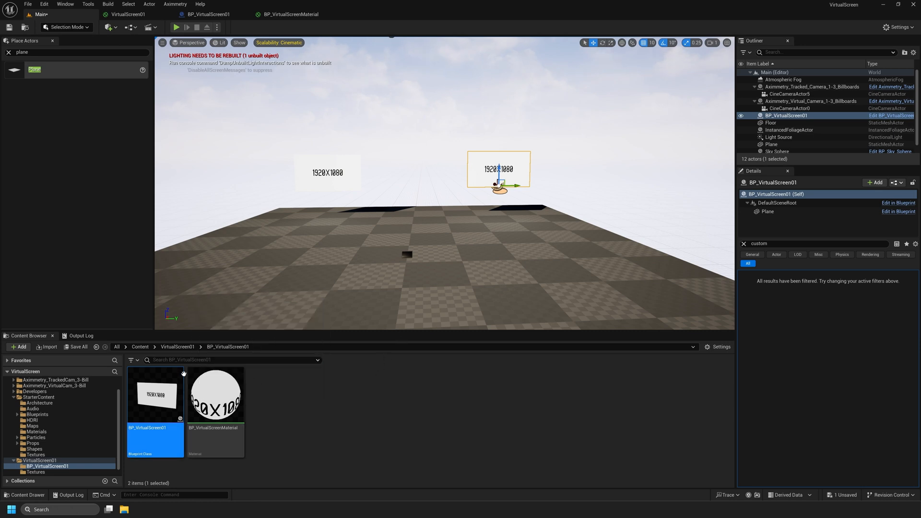
{"action": "left_click", "coordinate": [220, 16]}
{"action": "right_click_drag", "start_coordinate": [431, 150], "coordinate": [368, 145]}
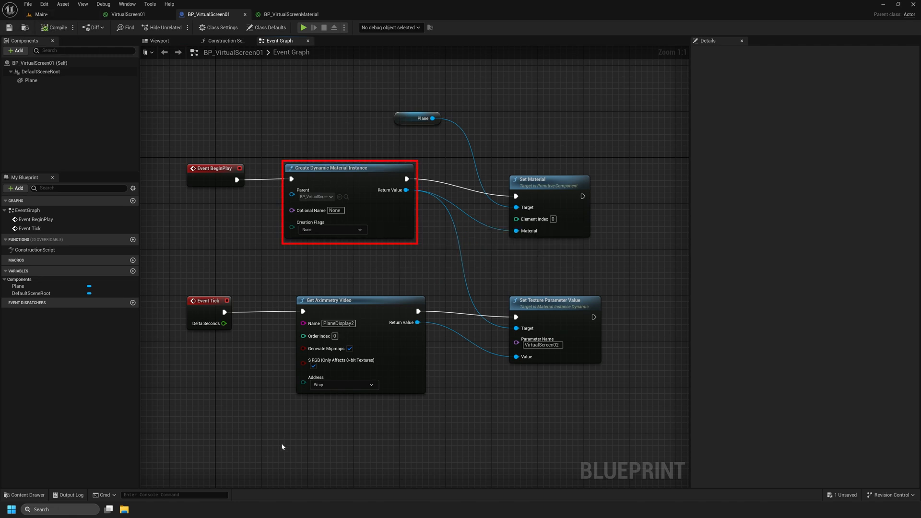
Save the unsaved Main level and cook the project's content for Aximmetry DE.
{"action": "left_click", "coordinate": [841, 495]}
{"action": "left_click", "coordinate": [516, 336]}
{"action": "left_click", "coordinate": [41, 14]}
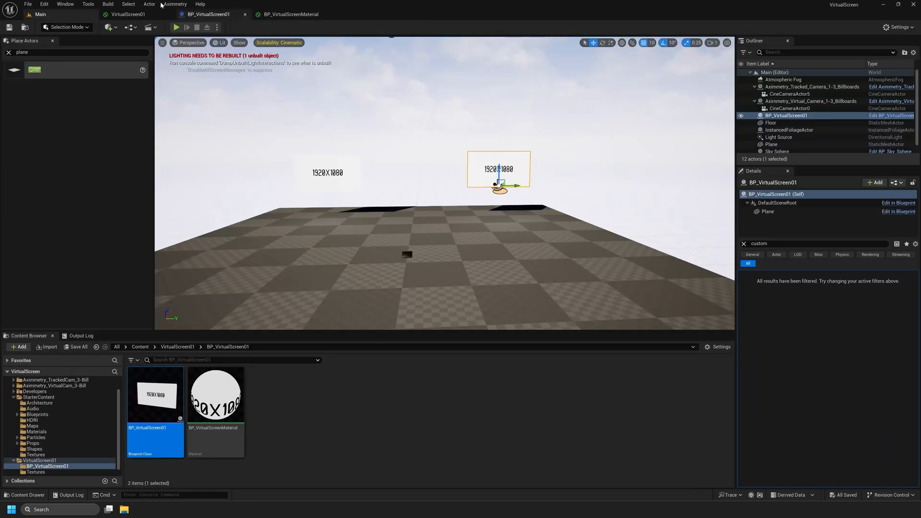
{"action": "left_click", "coordinate": [175, 4]}
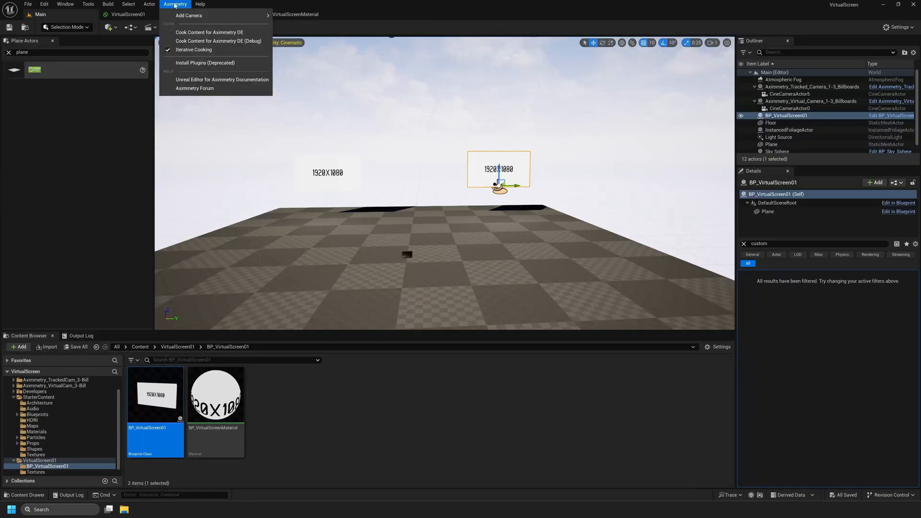
{"action": "left_click", "coordinate": [210, 33]}
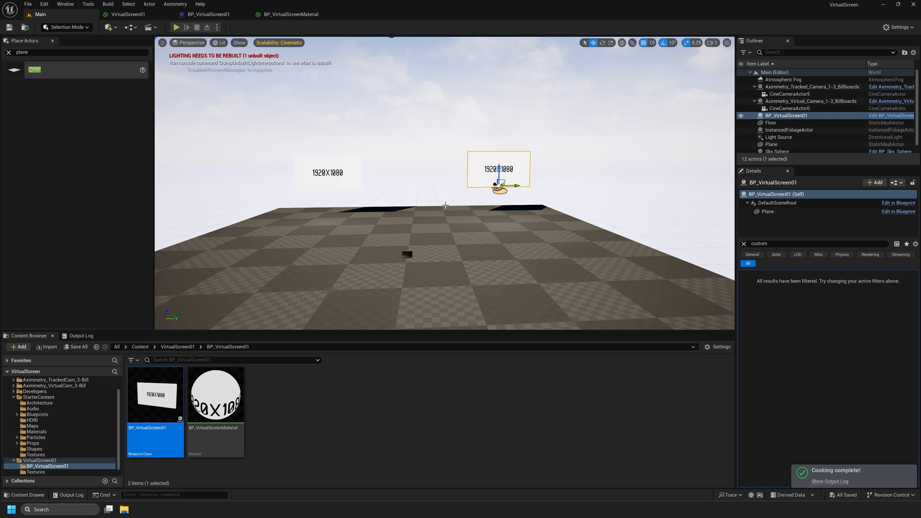
Switch to Aximmetry Composer, start the compound, and re-import the cooked Unreal project in the VirtualScreen node.
{"action": "left_click", "coordinate": [884, 4]}
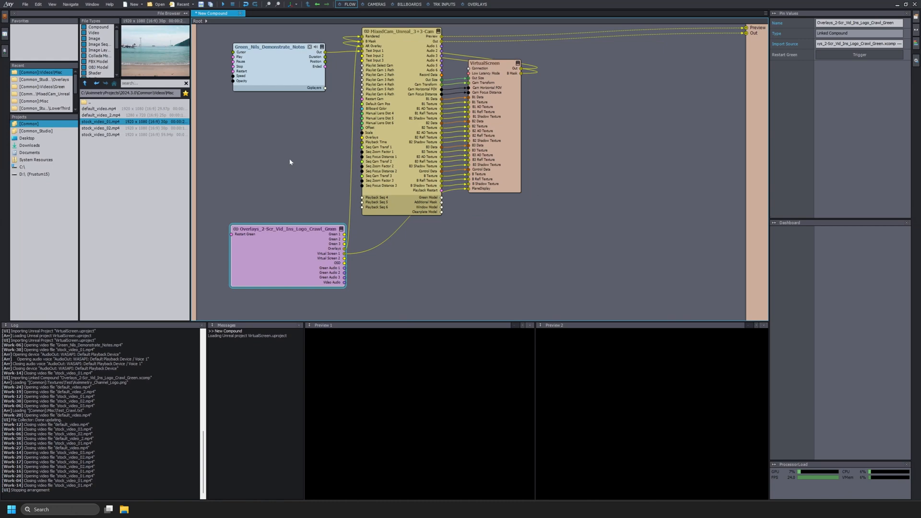
{"action": "right_click", "coordinate": [308, 146]}
{"action": "right_click_drag", "start_coordinate": [301, 148], "coordinate": [311, 185]}
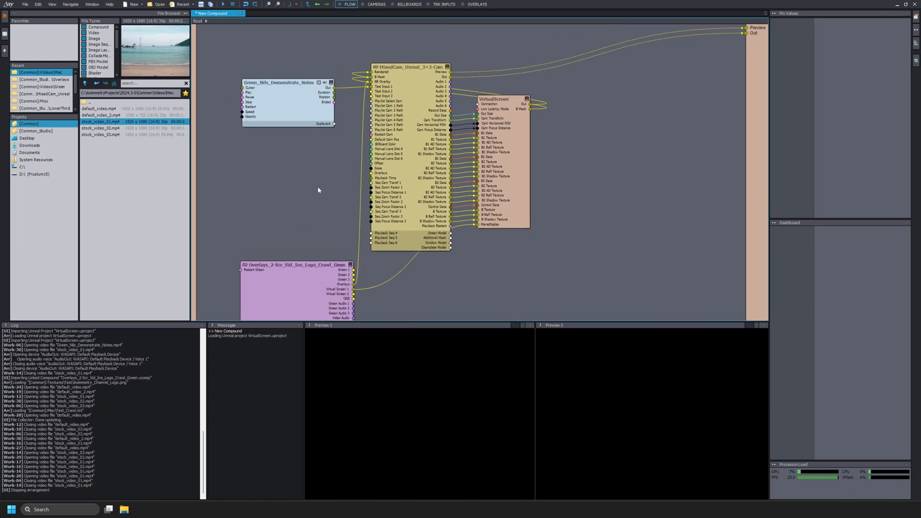
{"action": "left_click", "coordinate": [226, 4]}
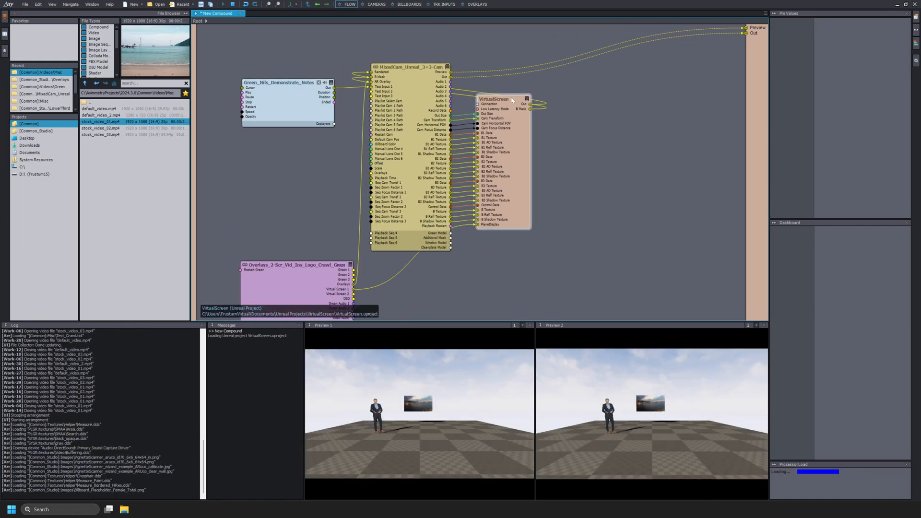
{"action": "left_click", "coordinate": [526, 114]}
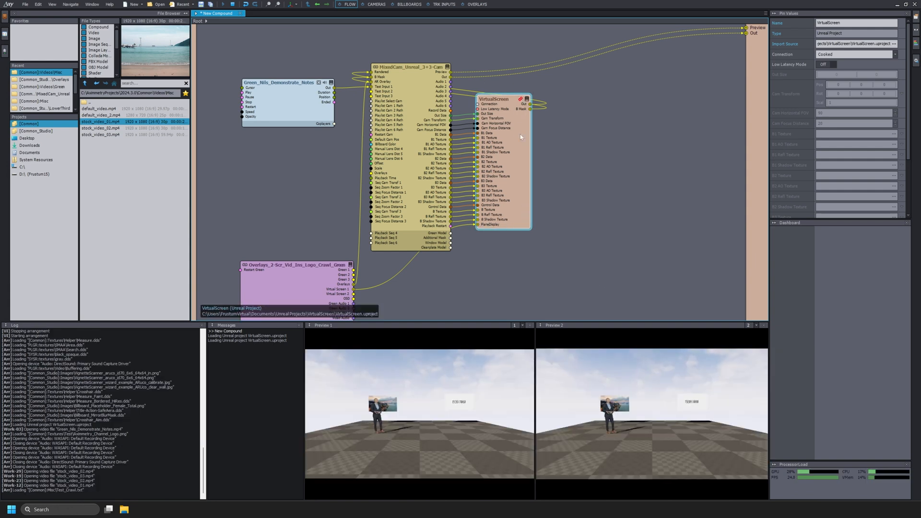
{"action": "left_click", "coordinate": [521, 100]}
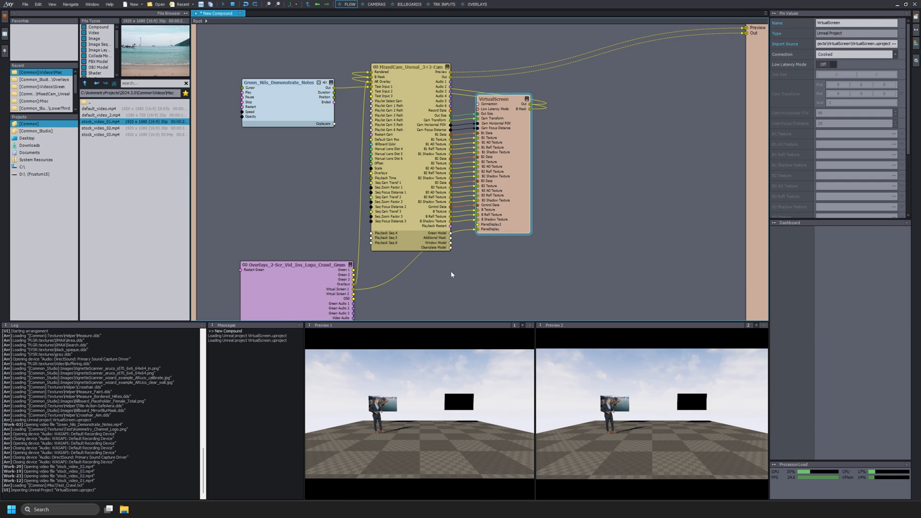
Connect the Virtual Screen 2 output of the Overlays compound to the VirtualScreen node's PlaneDisplay2 input.
{"action": "left_click", "coordinate": [303, 275]}
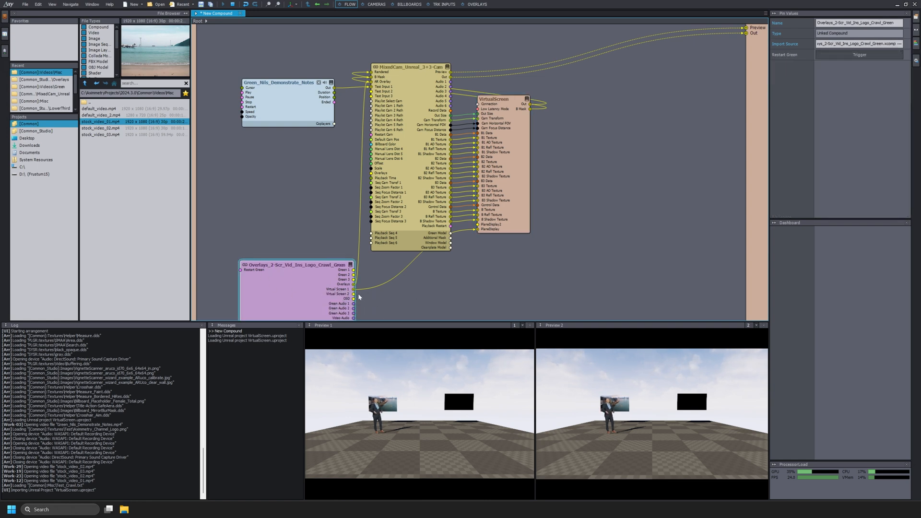
{"action": "left_click_drag", "start_coordinate": [355, 295], "coordinate": [487, 230]}
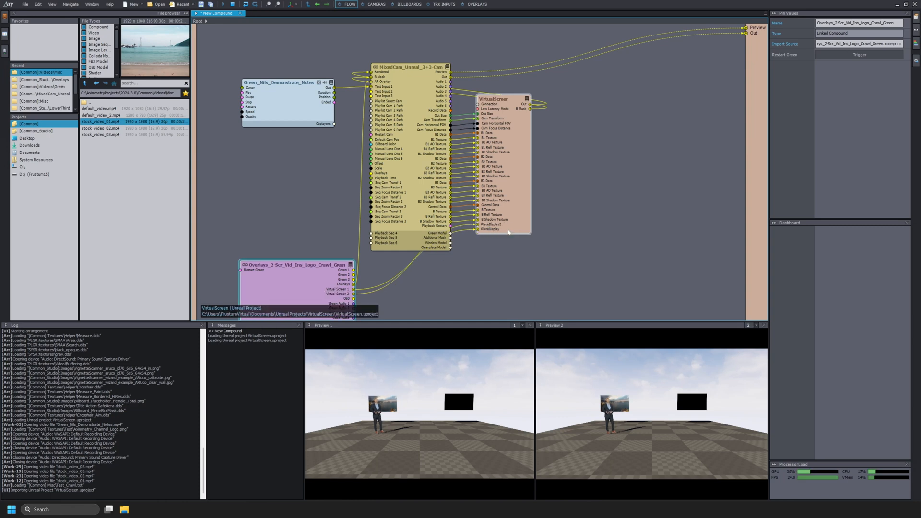
{"action": "left_click", "coordinate": [468, 291]}
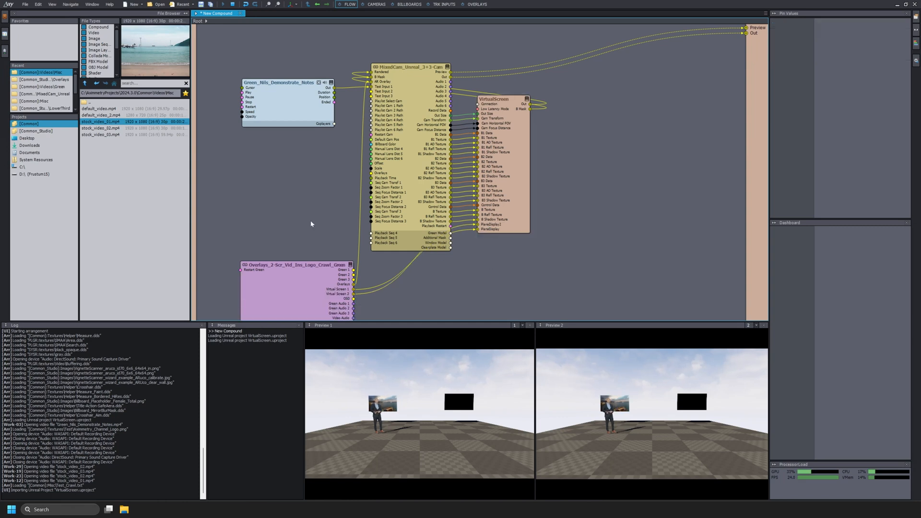
Assign default_video_2.mp4 to the first slot of Virtual Screen 2 on the Overlays control board.
{"action": "left_click", "coordinate": [478, 3]}
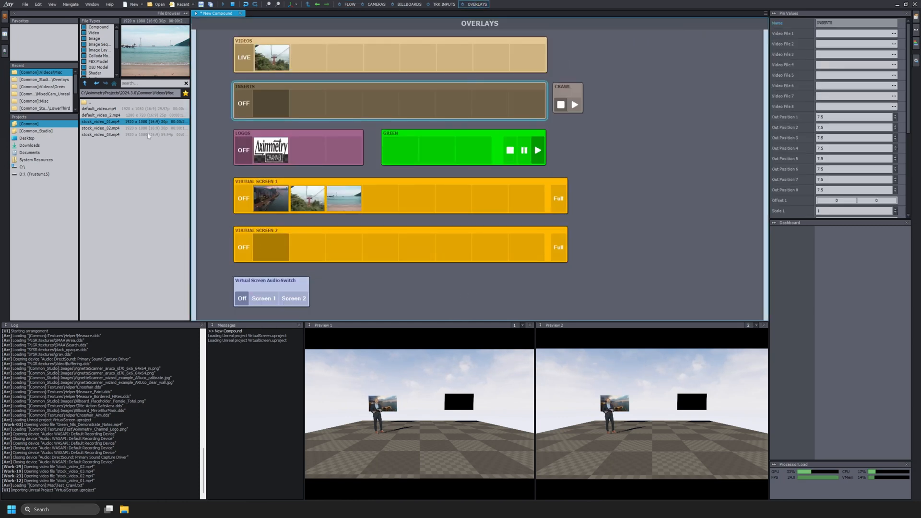
{"action": "left_click_drag", "start_coordinate": [100, 116], "coordinate": [284, 251]}
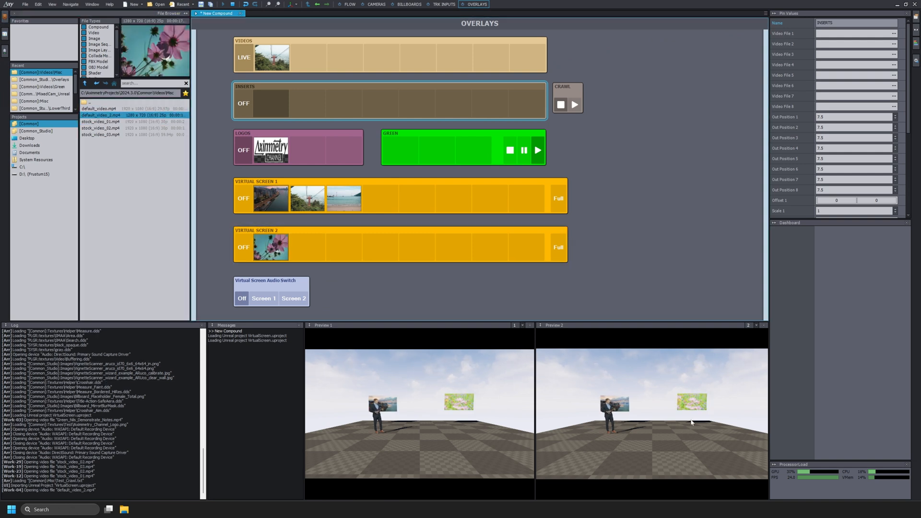
Assign stock_video_02.mp4 to the second slot of Virtual Screen 2 and play it, and play the third clip on Virtual Screen 1.
{"action": "left_click_drag", "start_coordinate": [101, 128], "coordinate": [295, 254]}
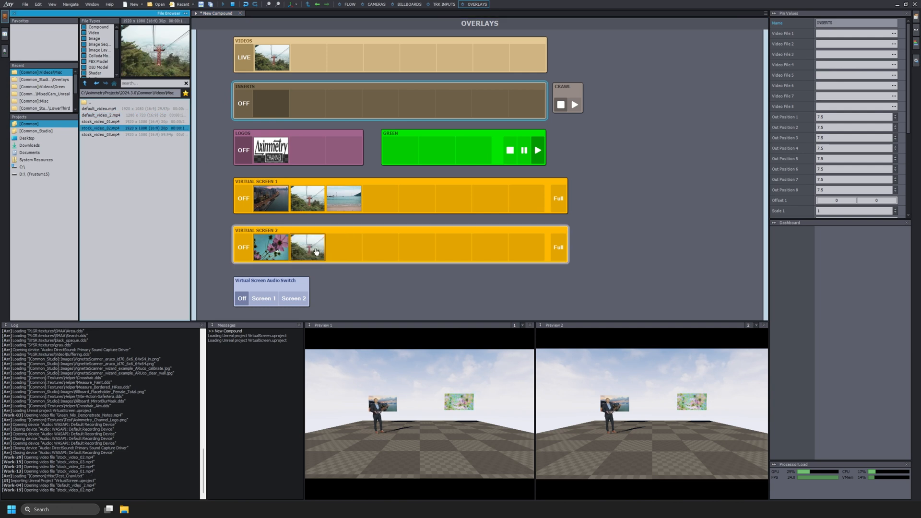
{"action": "left_click", "coordinate": [307, 259]}
{"action": "left_click", "coordinate": [347, 202]}
Show Virtual Screen 2 in full-frame mode and start the crawl overlay.
{"action": "left_click", "coordinate": [558, 246]}
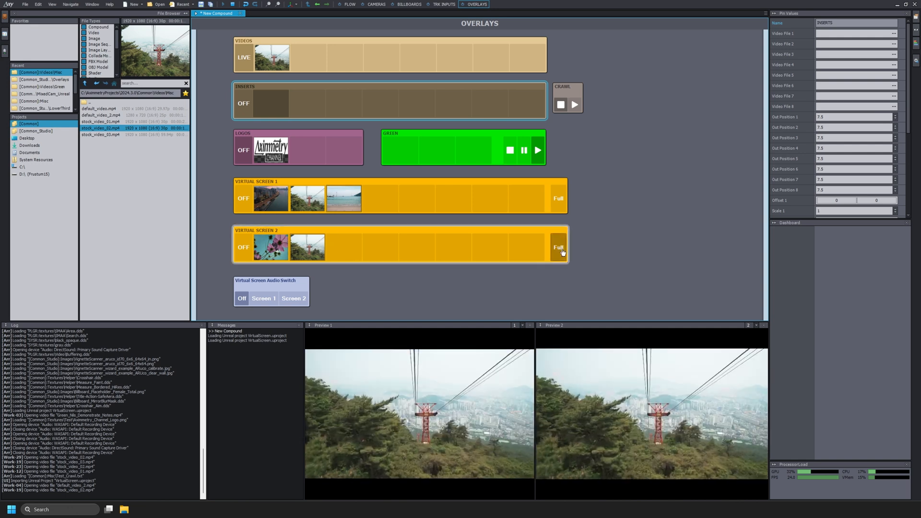
{"action": "left_click", "coordinate": [575, 105]}
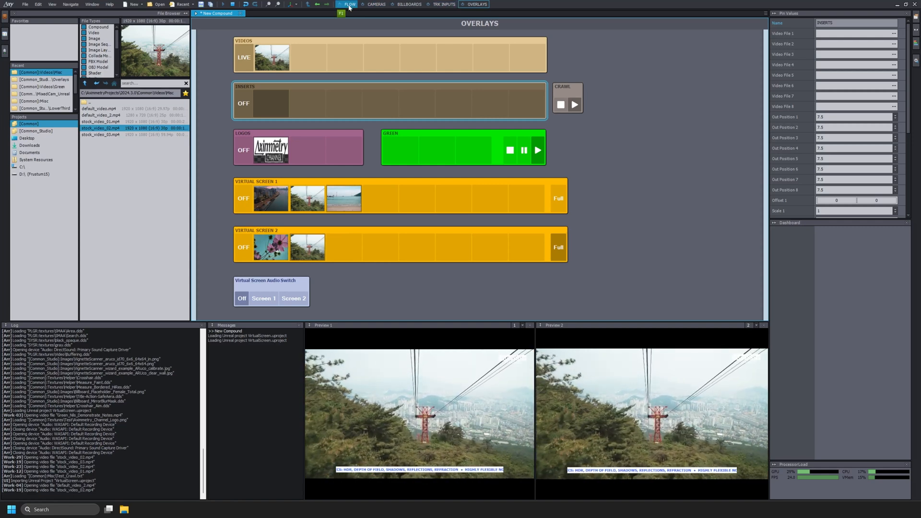
Return to the flow graph and examine the VirtualScreen node's pin values down to the PlaneDisplay inputs.
{"action": "left_click", "coordinate": [349, 5]}
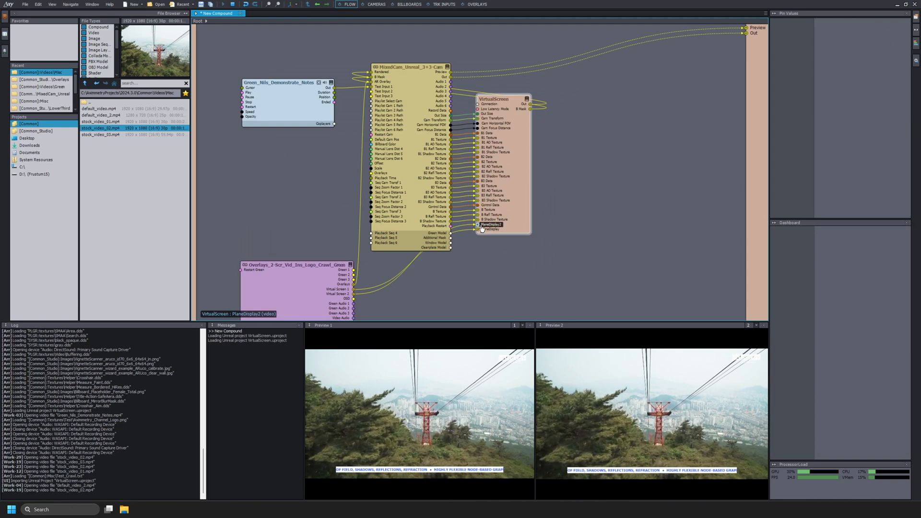
{"action": "left_click", "coordinate": [523, 137]}
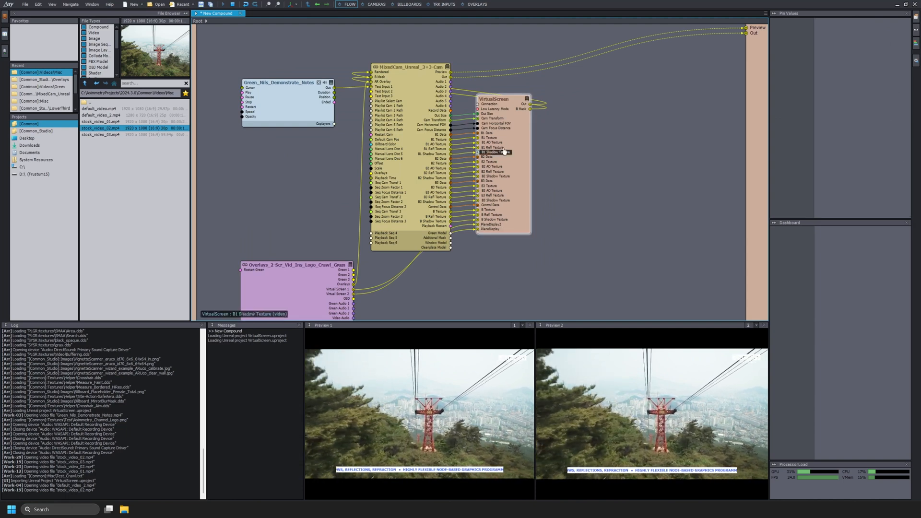
{"action": "scroll", "coordinate": [799, 183], "scroll_direction": "down", "scroll_amount": 3}
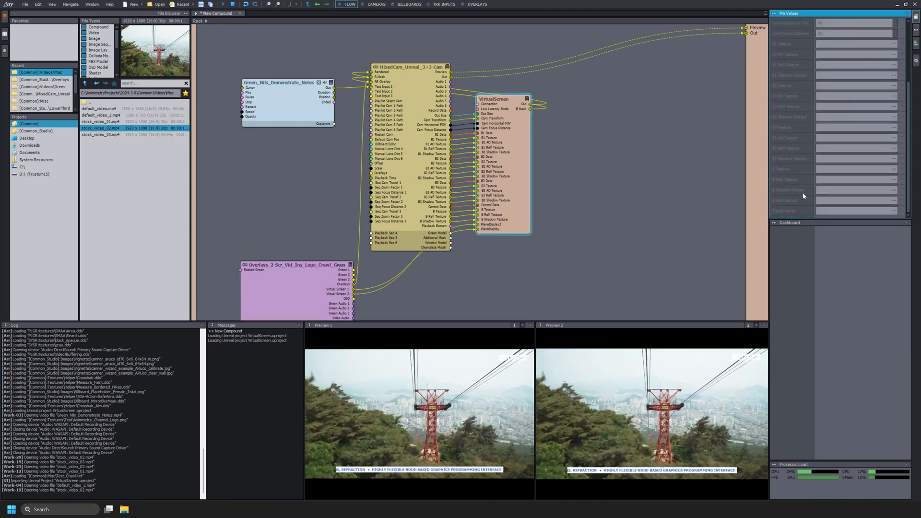